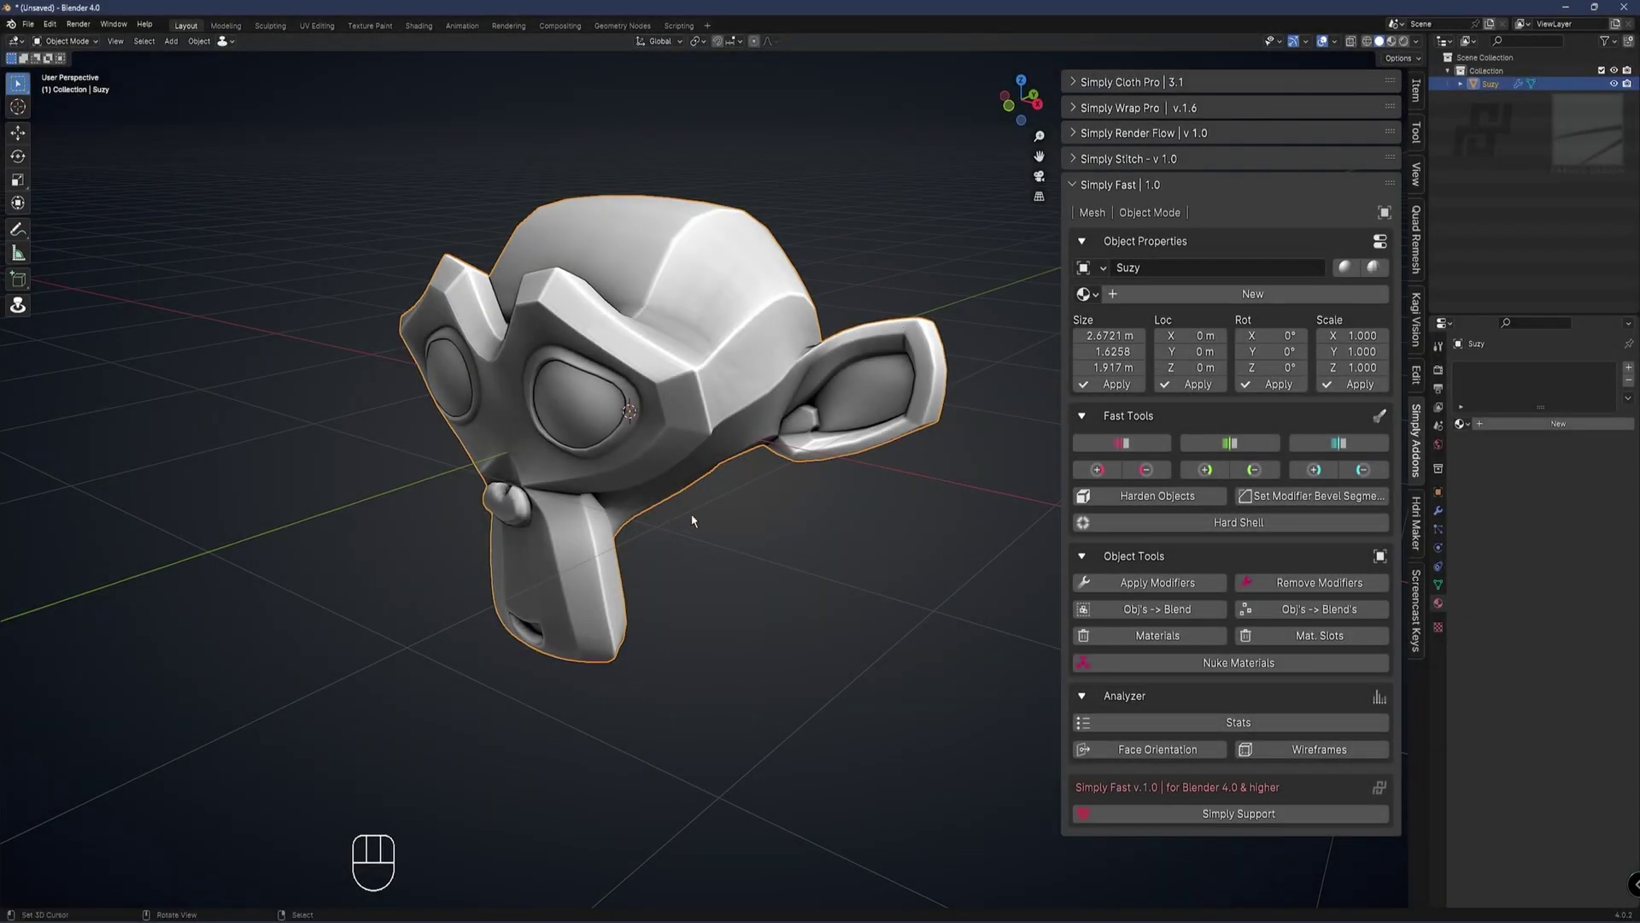
Maximize the 3D viewport, show the transform sidebar and return Suzy to object mode.
key("F1")
key("n")
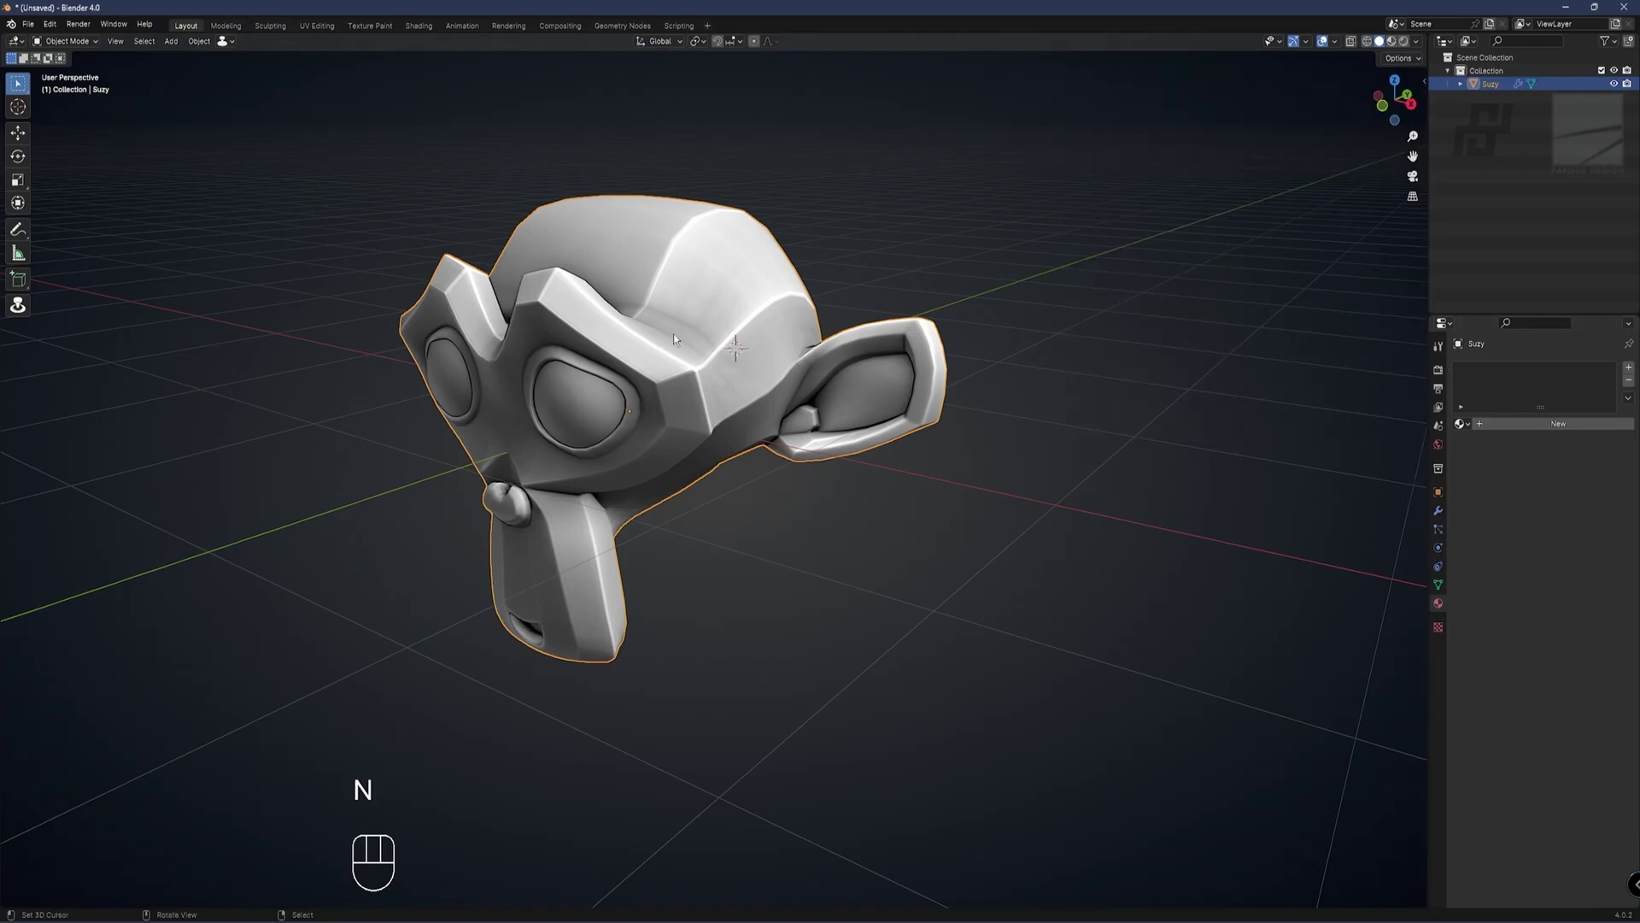
key("ctrl+space")
key("F1")
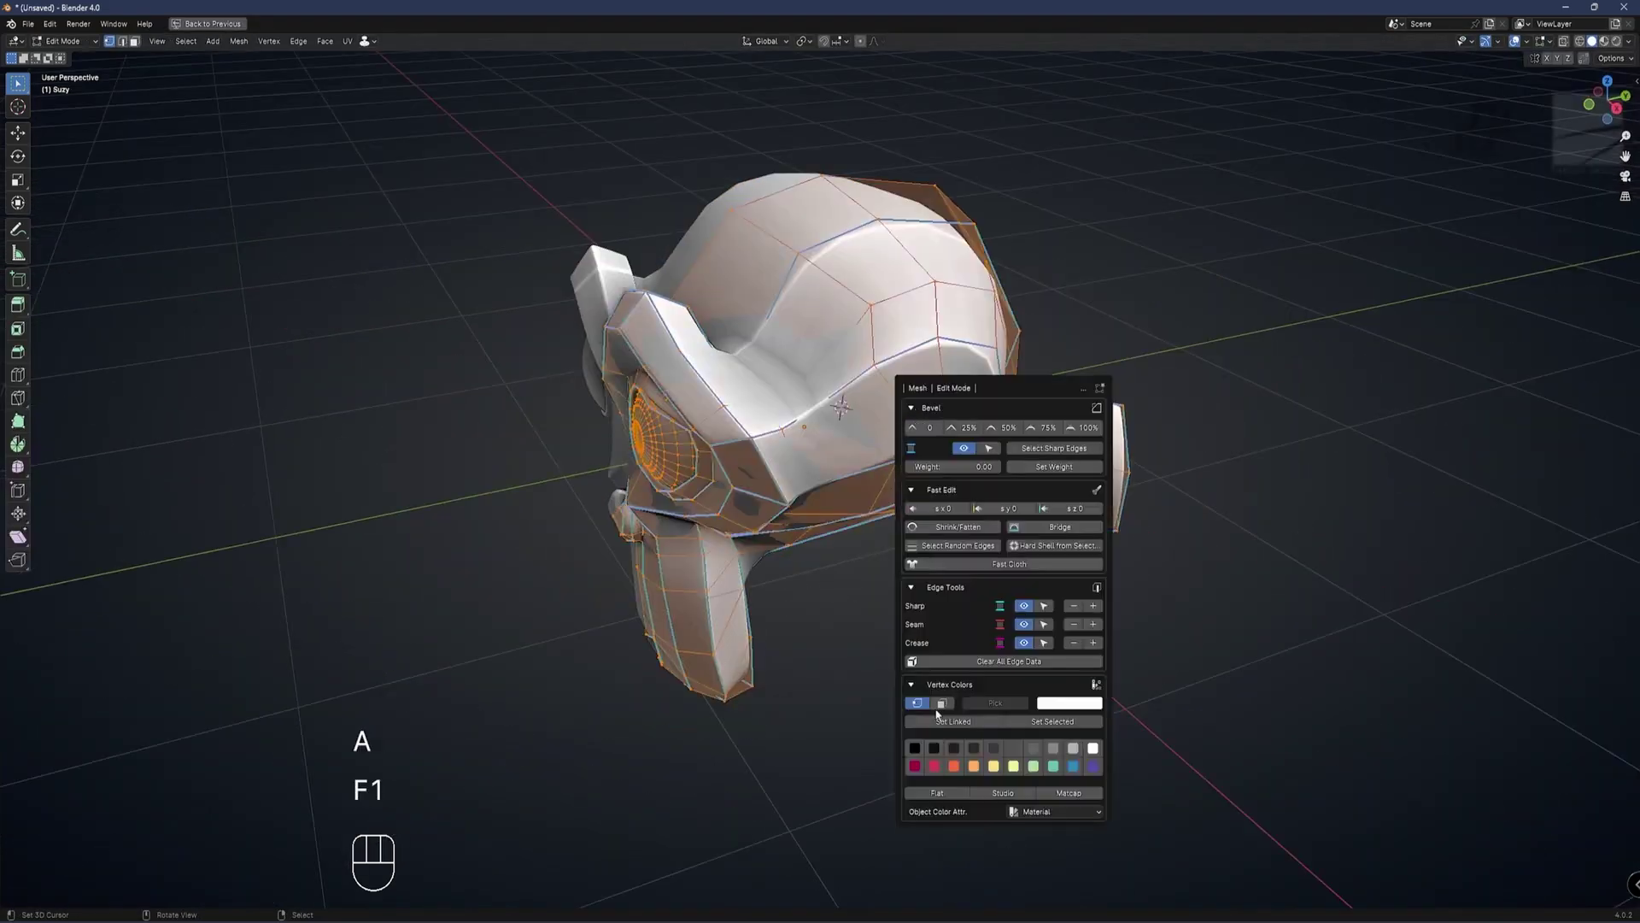
key("F1")
key("n")
key("Tab")
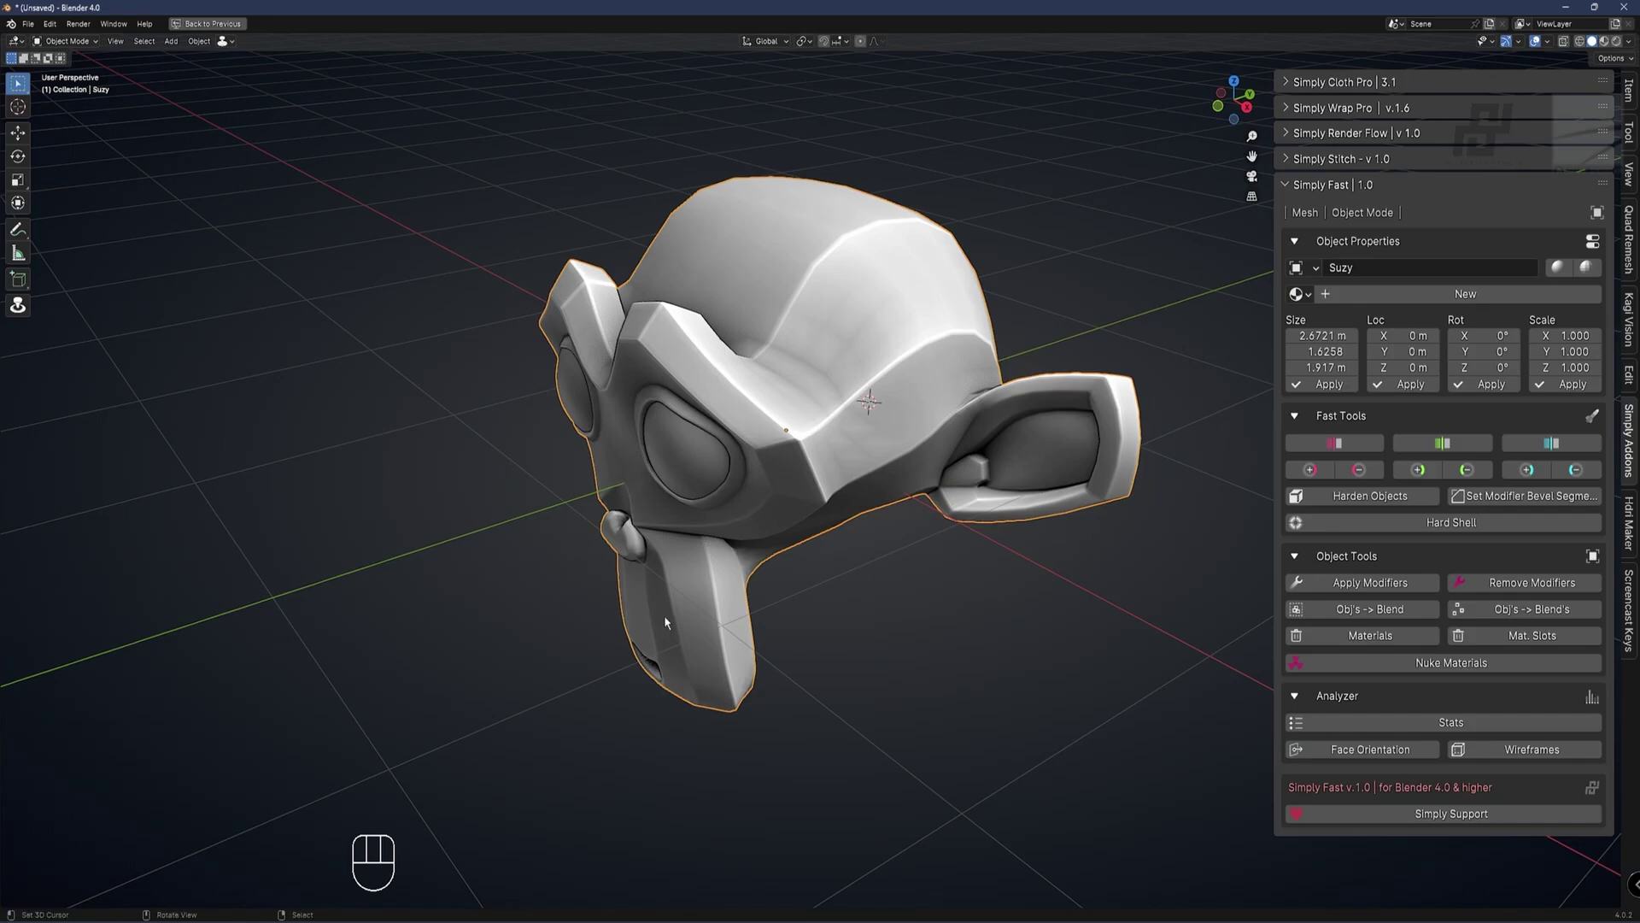
Rotate the head 90° around Z, then undo the rotations.
key("r")
key("z")
key("KP_9")
key("KP_0")
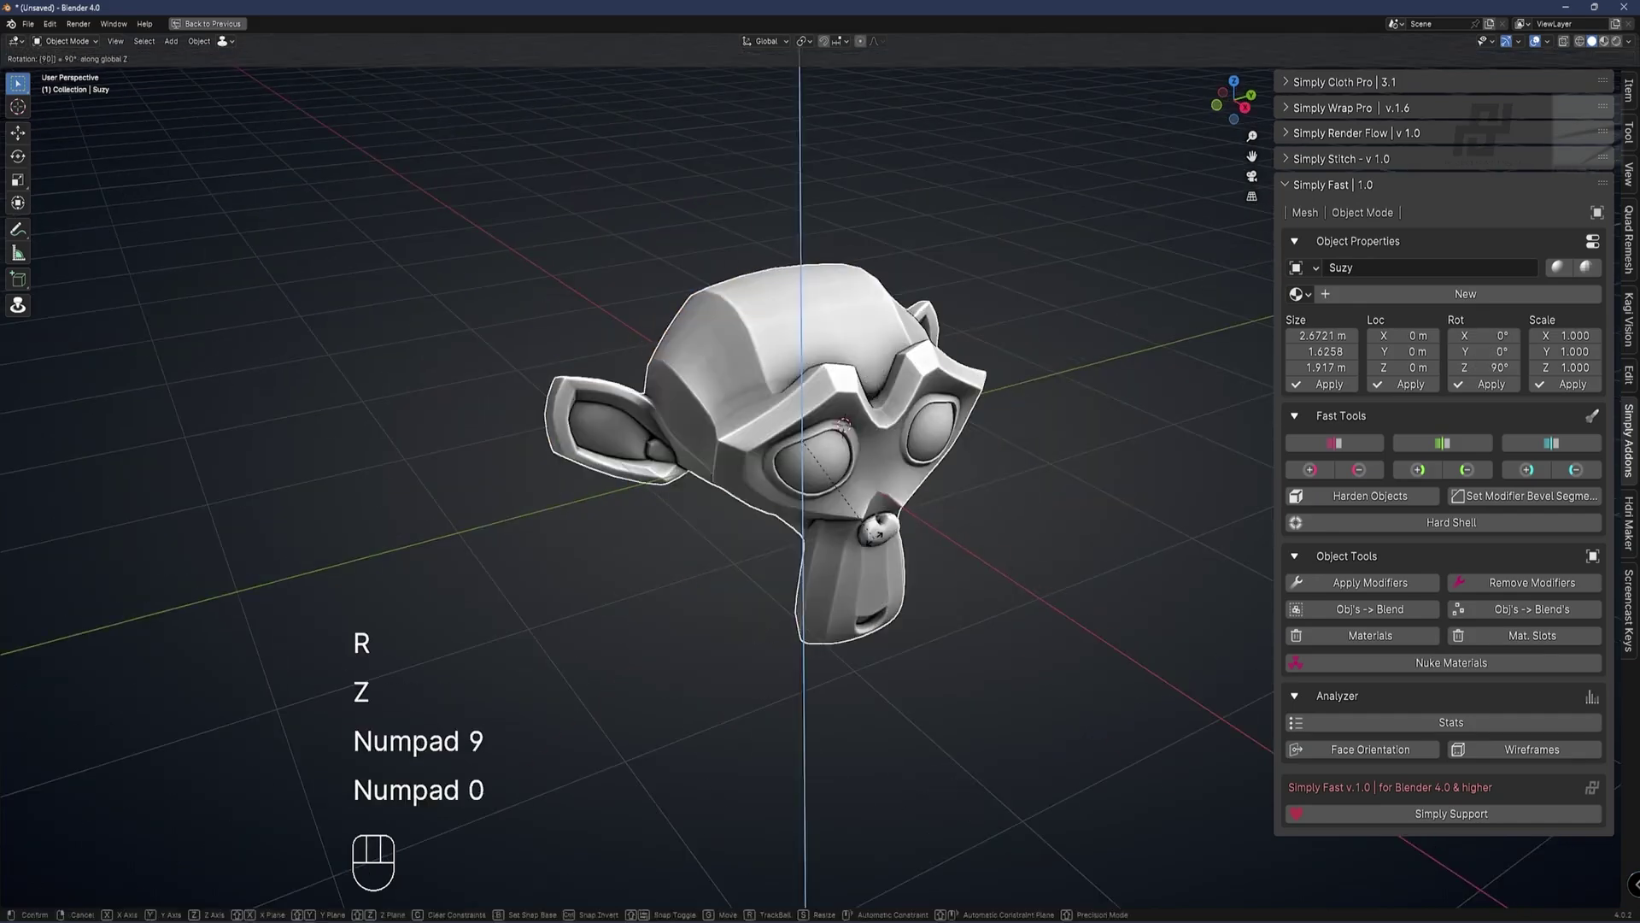
key("KP_Enter")
key("r")
key("x")
key("ctrl+z")
key("ctrl+z")
key("ctrl+z")
key("Tab")
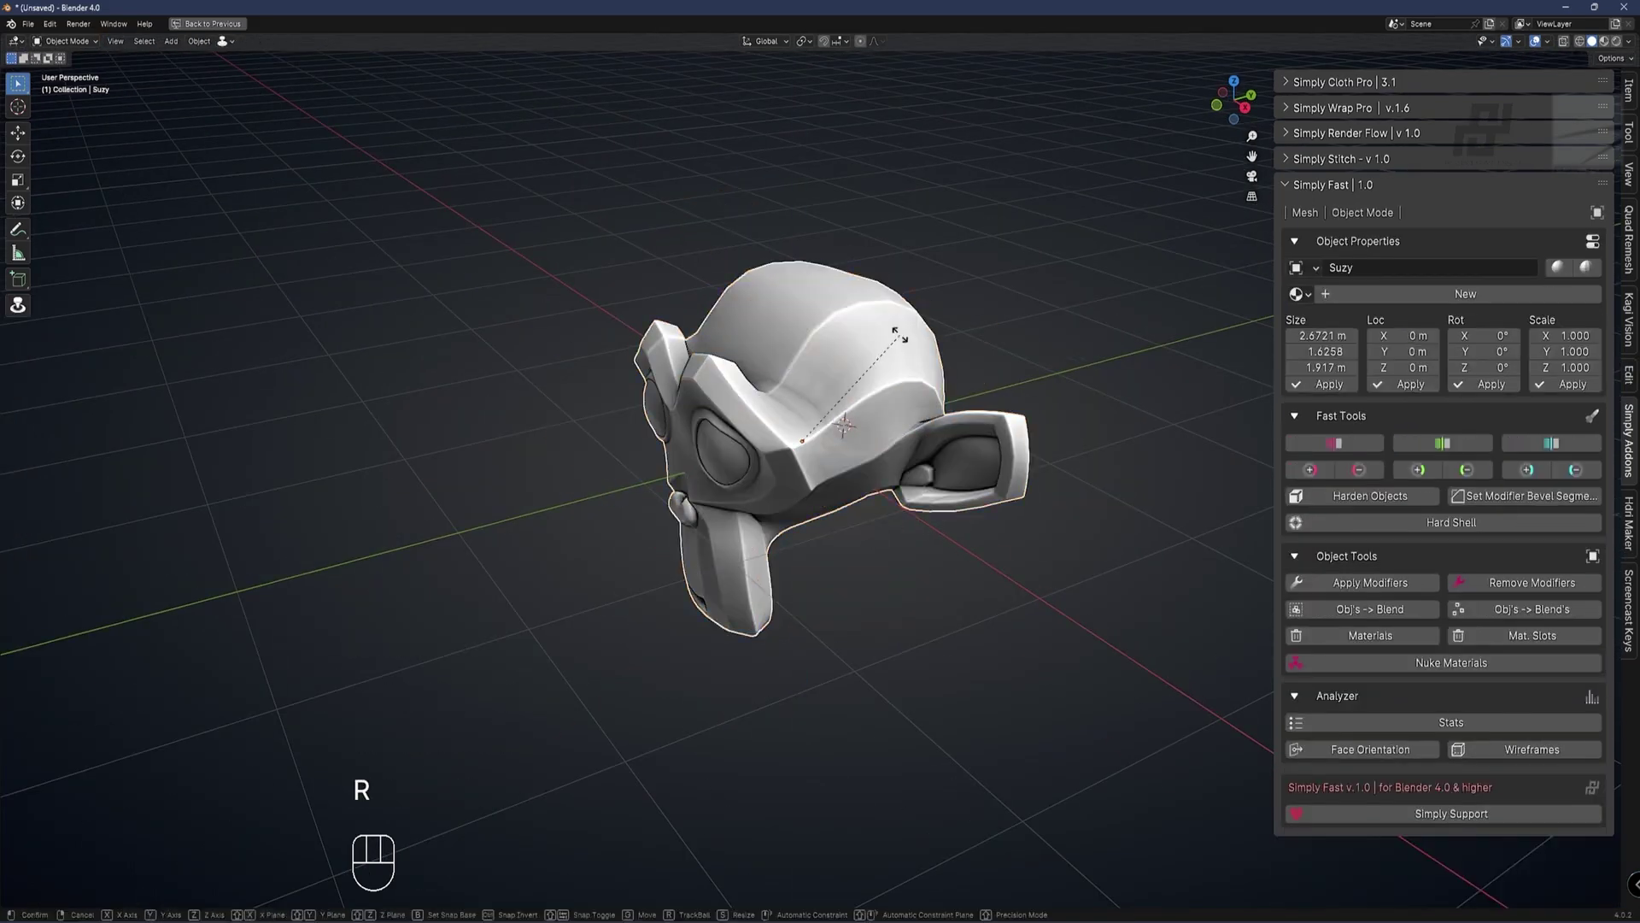
Rotate the head 180° around Z, plus another Z step with the Fast Tools button.
key("z")
key("KP_1")
key("KP_8")
key("KP_0")
key("KP_Enter")
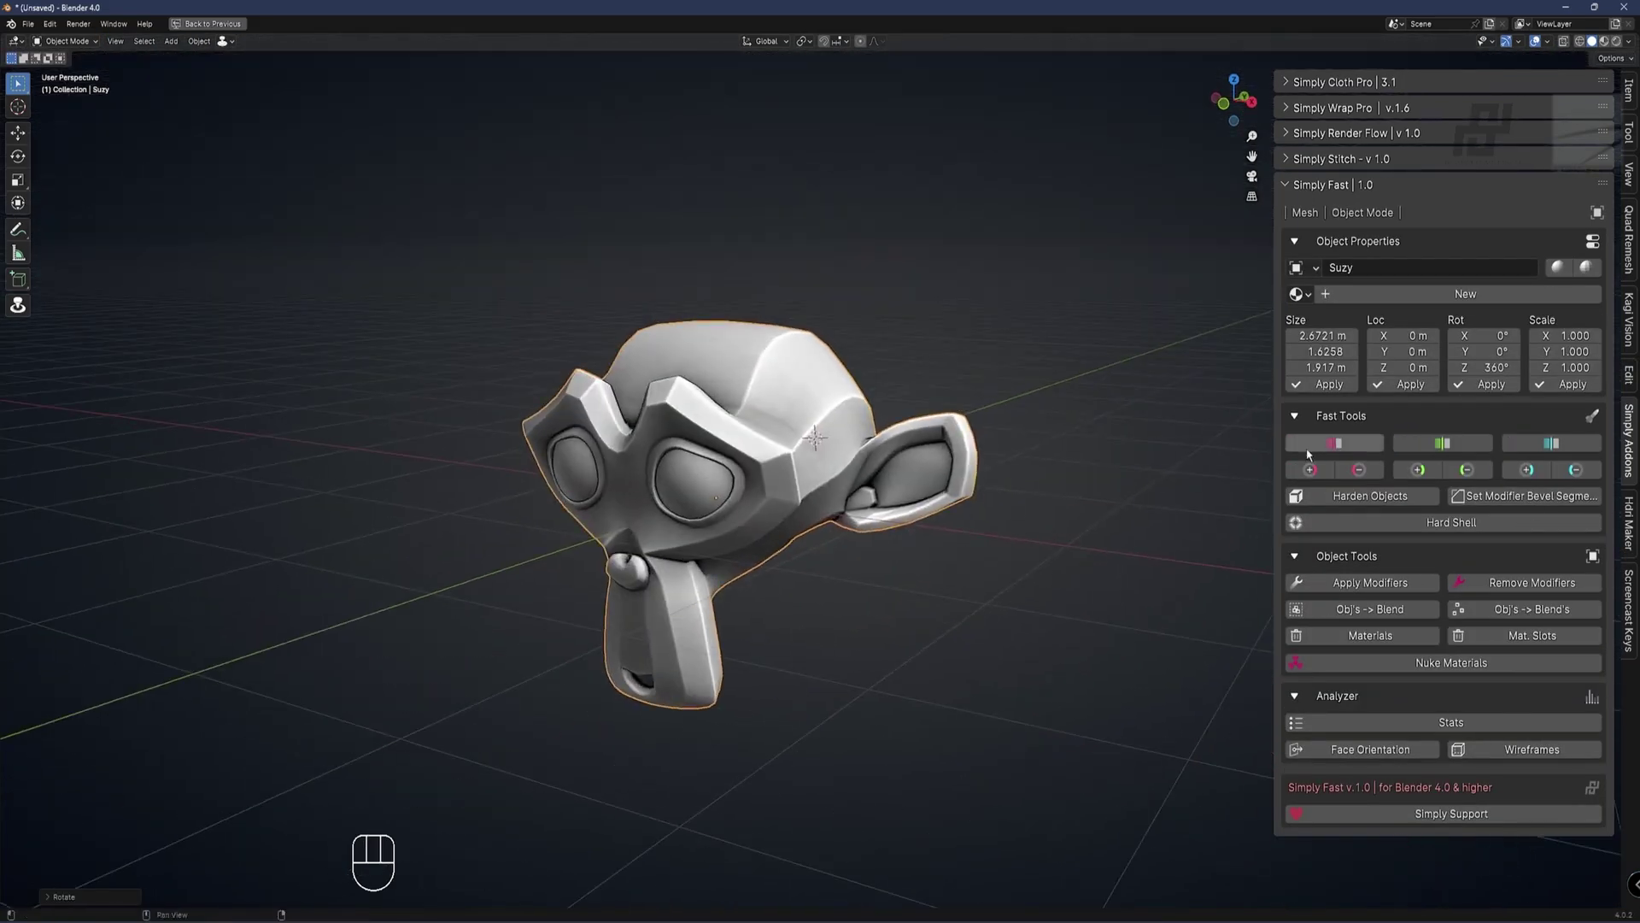
left_click(1527, 470)
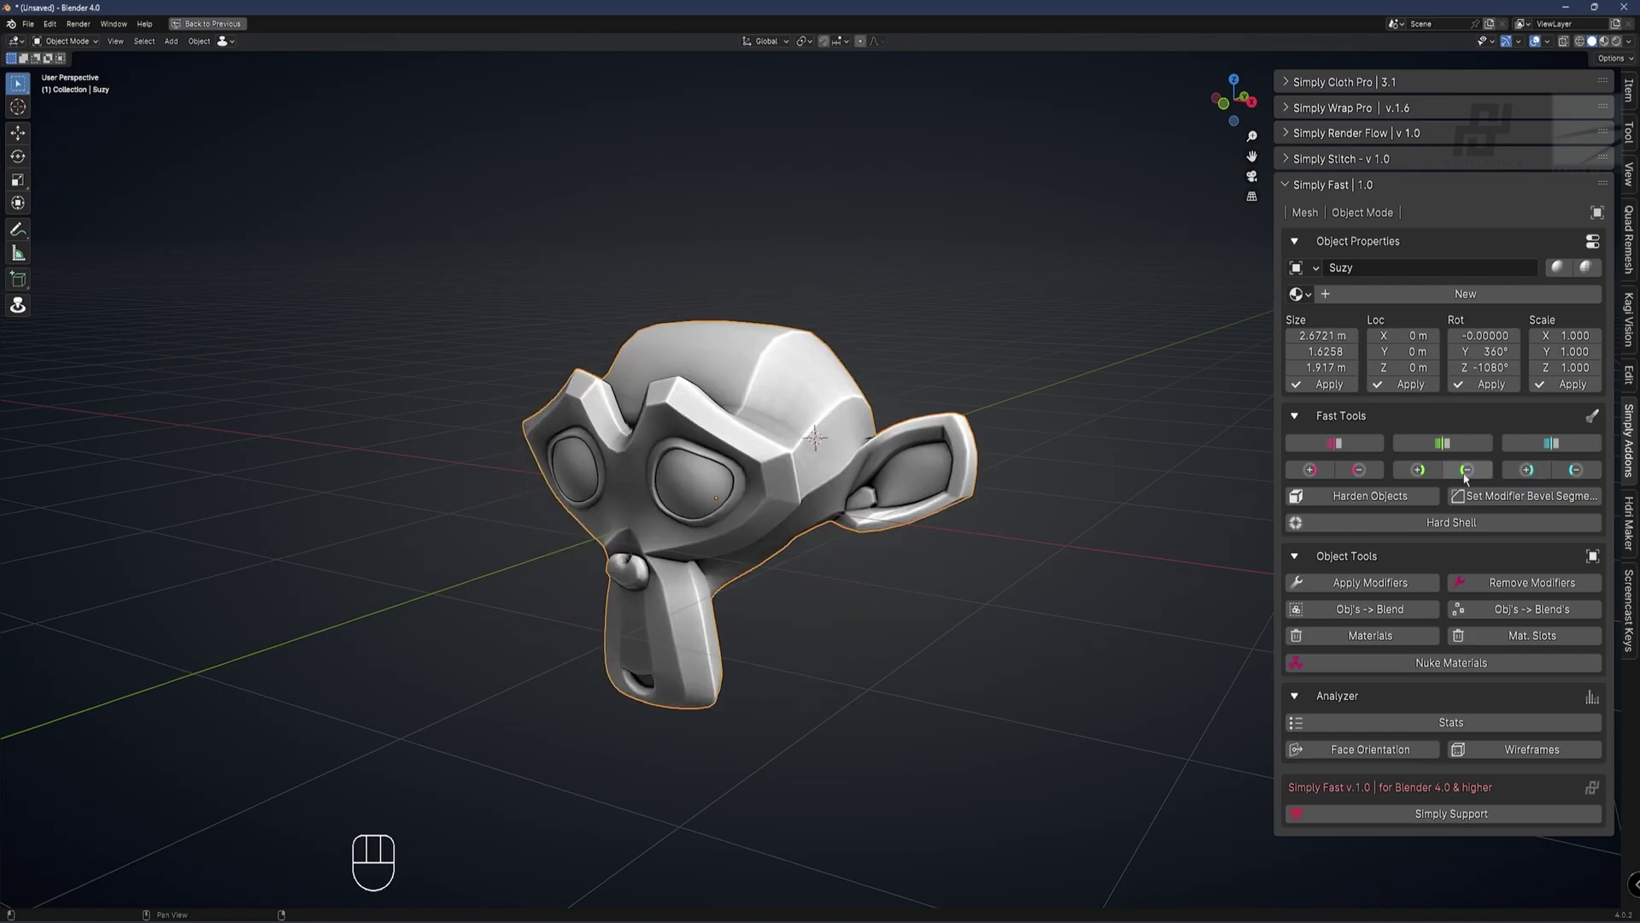
Shrink the head to under half size and apply its rotation and scale.
key("s")
left_click(966, 492)
key("ctrl+a")
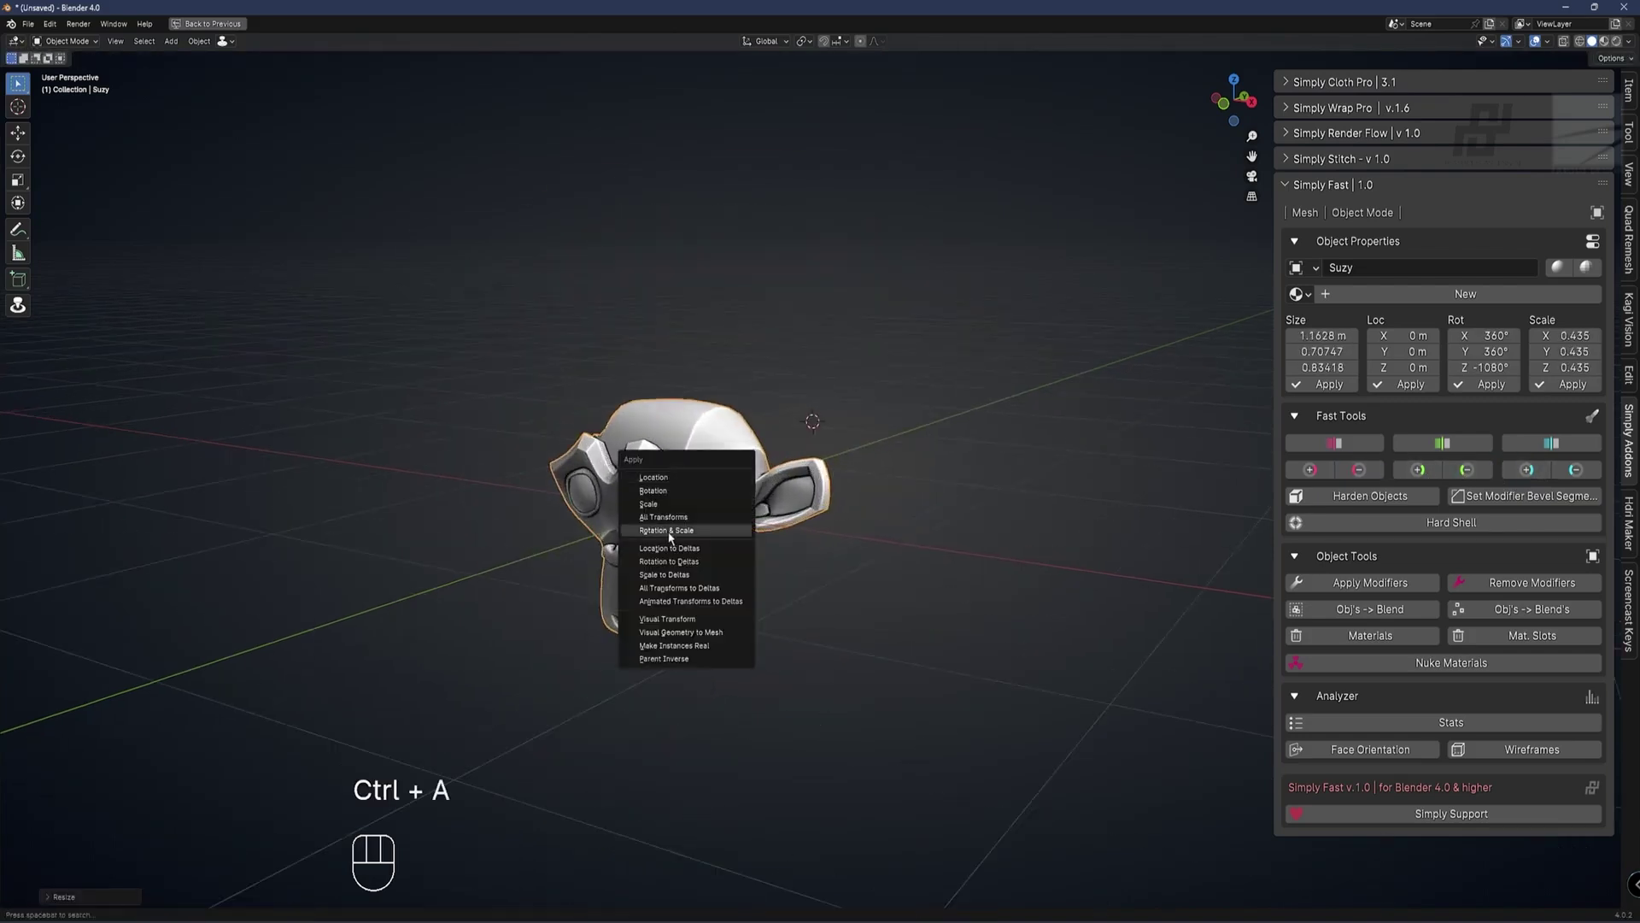
left_click(684, 526)
Turn off the glass panel's bump and lower its blend and smudges.
key("s")
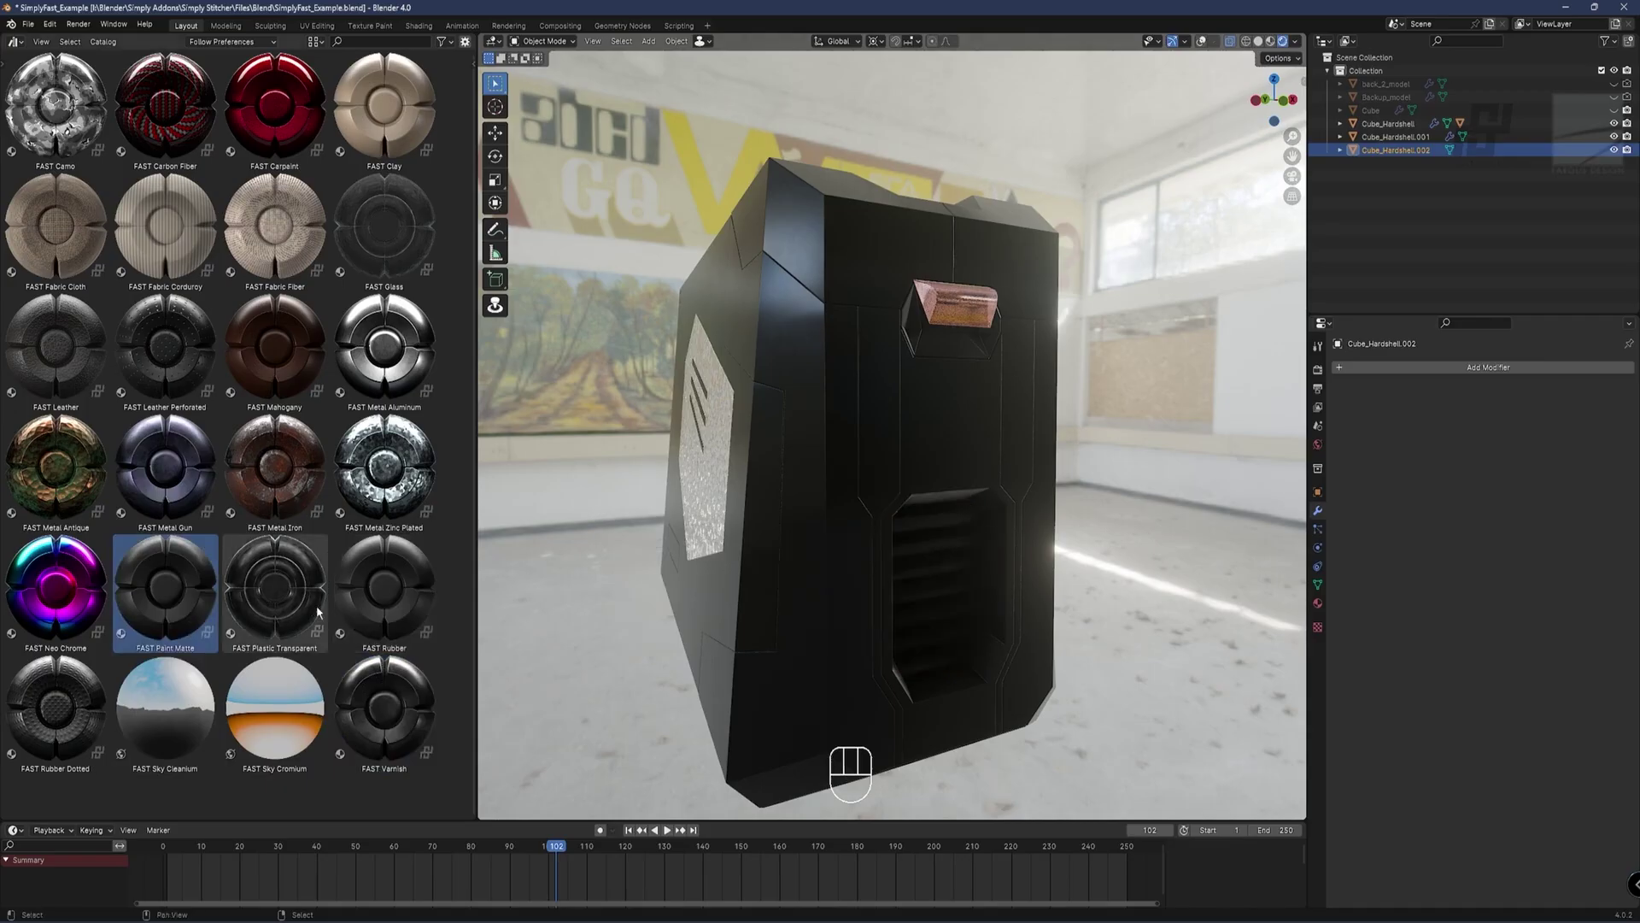
middle_click_drag(769, 428, 689, 432)
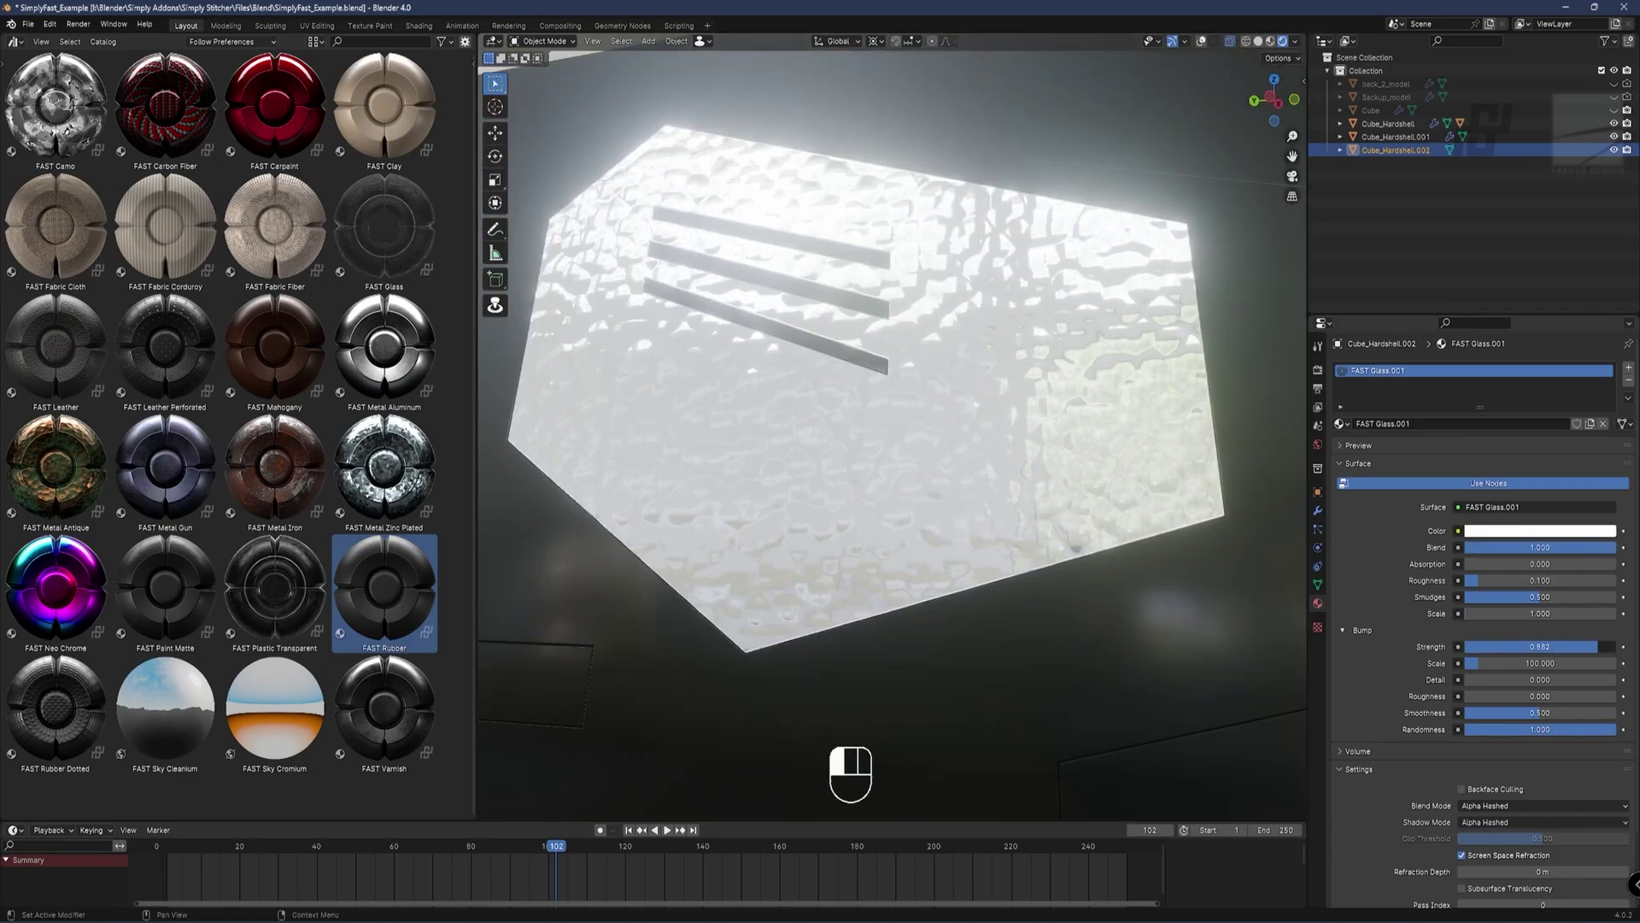
left_click(1358, 630)
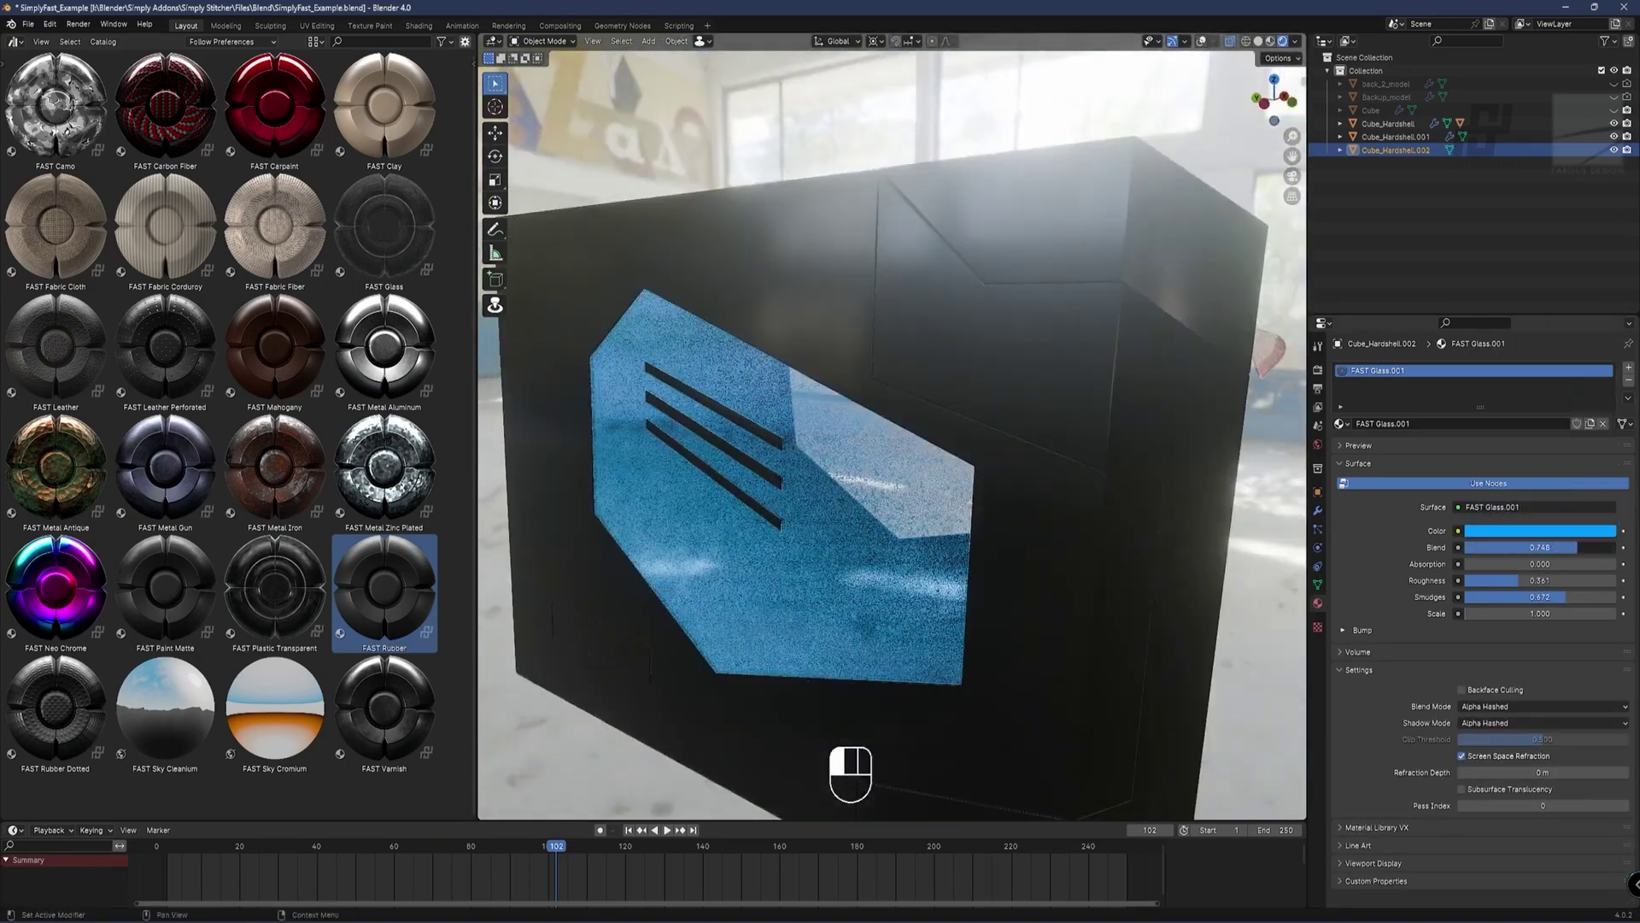
left_click(1538, 531)
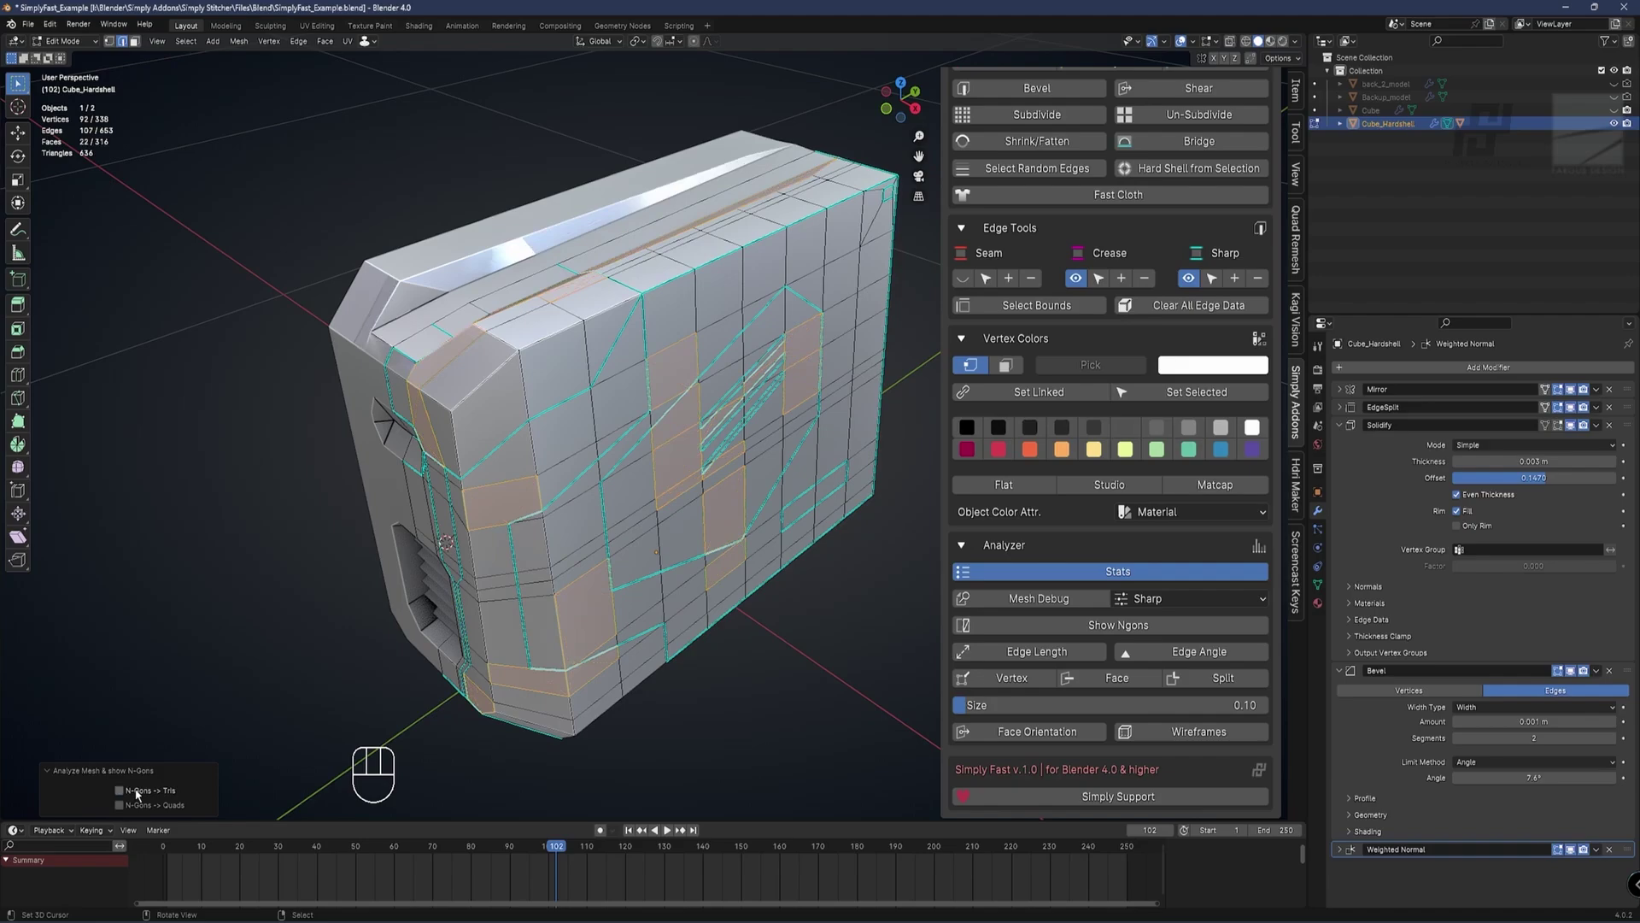
Enter Edit Mode on the case, hiding edge lengths and showing face orientation.
middle_click_drag(512, 461, 576, 430)
key("a")
key("a")
key("Tab")
middle_click_drag(479, 530, 524, 505)
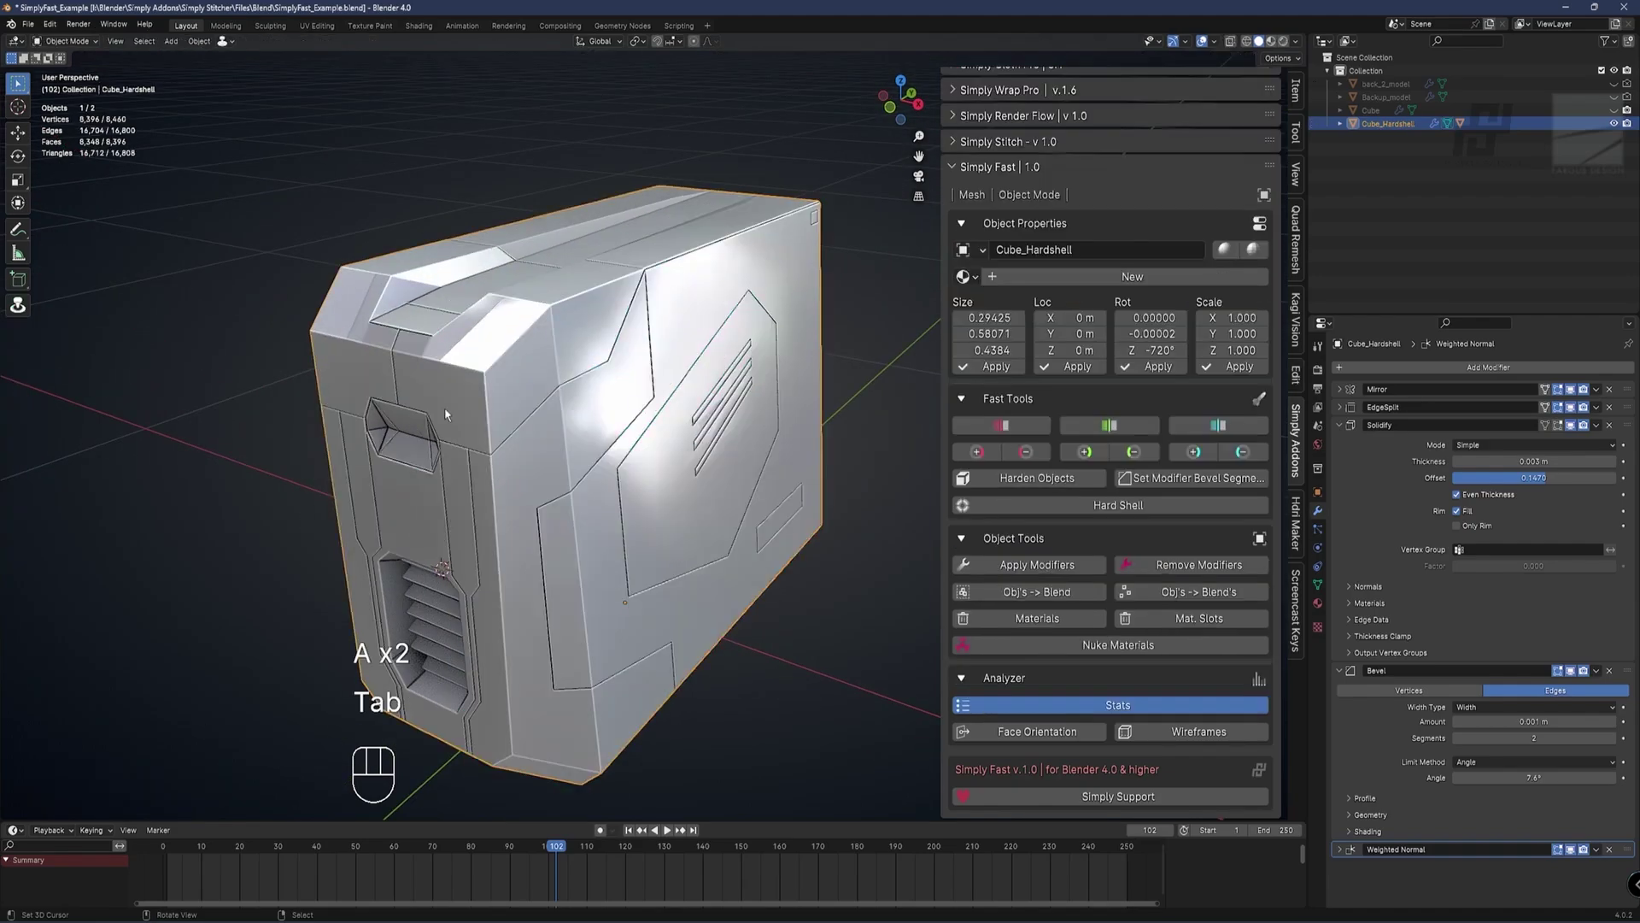
key("Tab")
left_click(1037, 651)
left_click(1038, 732)
scroll(513, 384, "up", 10)
Slide one top edge of the case along Y.
left_click(478, 350)
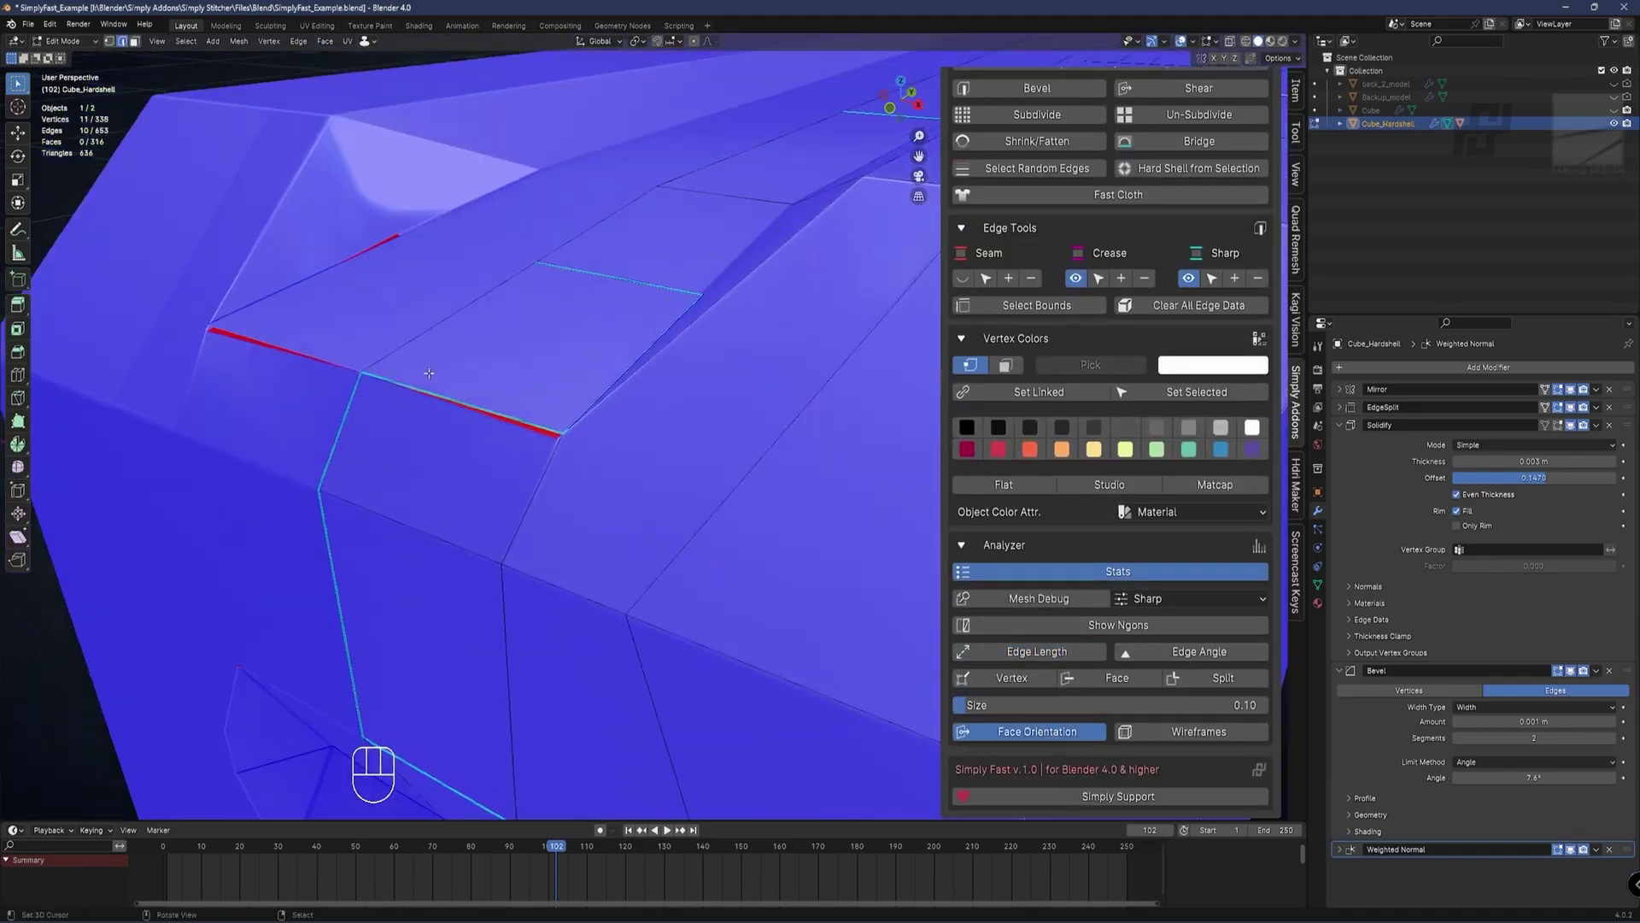
key("g")
key("y")
left_click(536, 392)
key("g")
key("y")
left_click(536, 391)
Return to object mode and toggle face orientation colouring on and back off.
key("Tab")
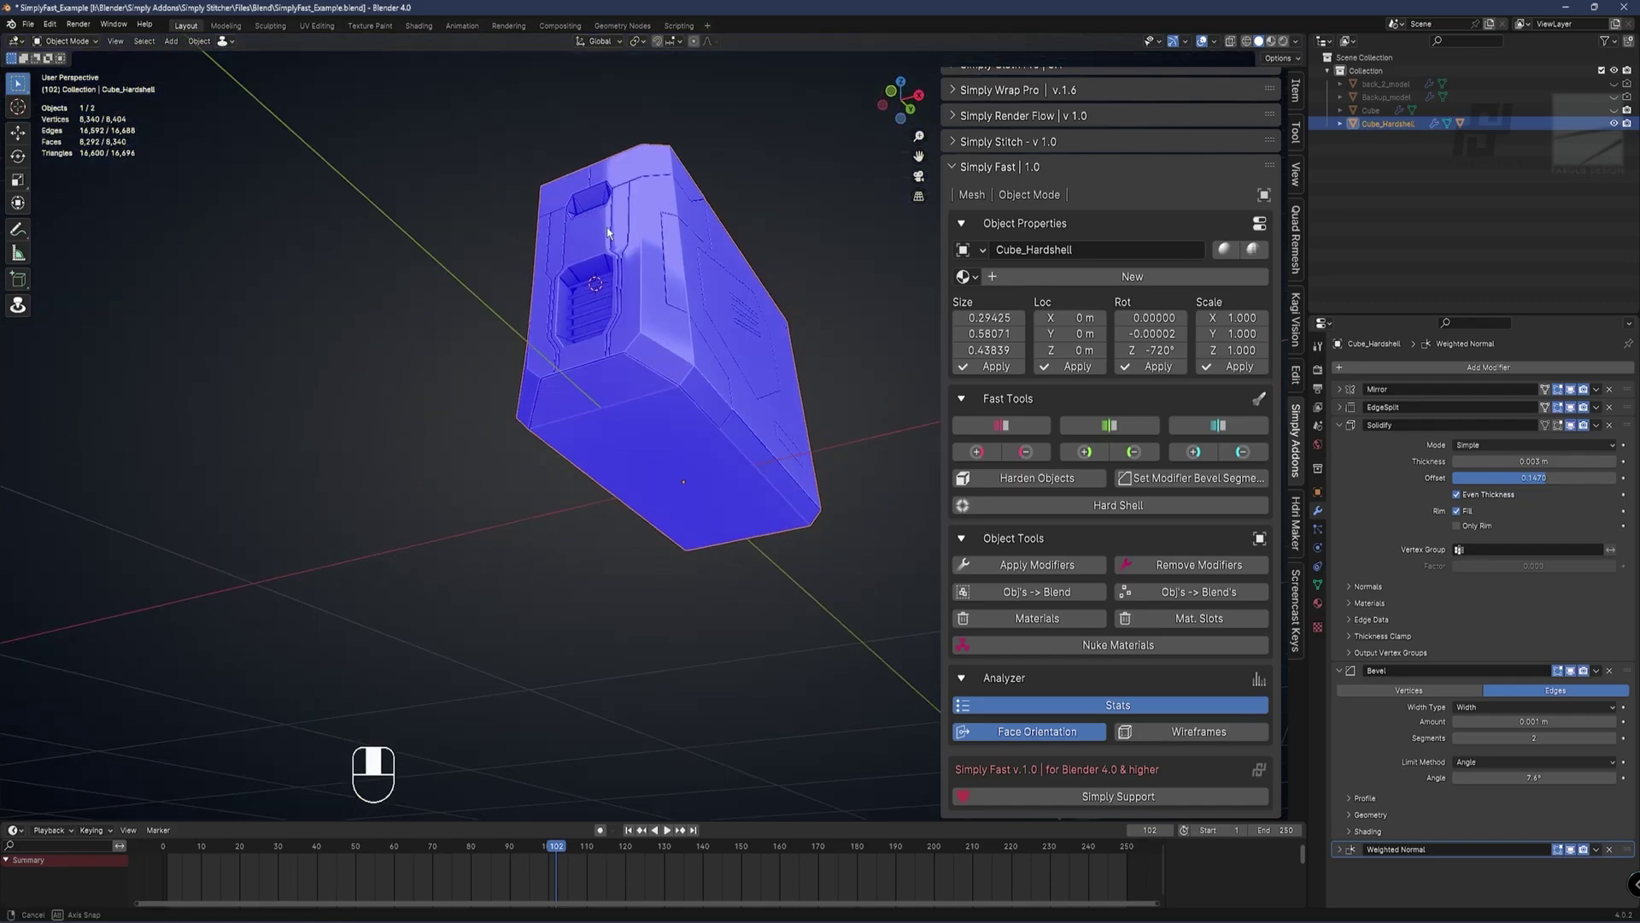
left_click(1215, 41)
left_click(1134, 295)
left_click(1135, 296)
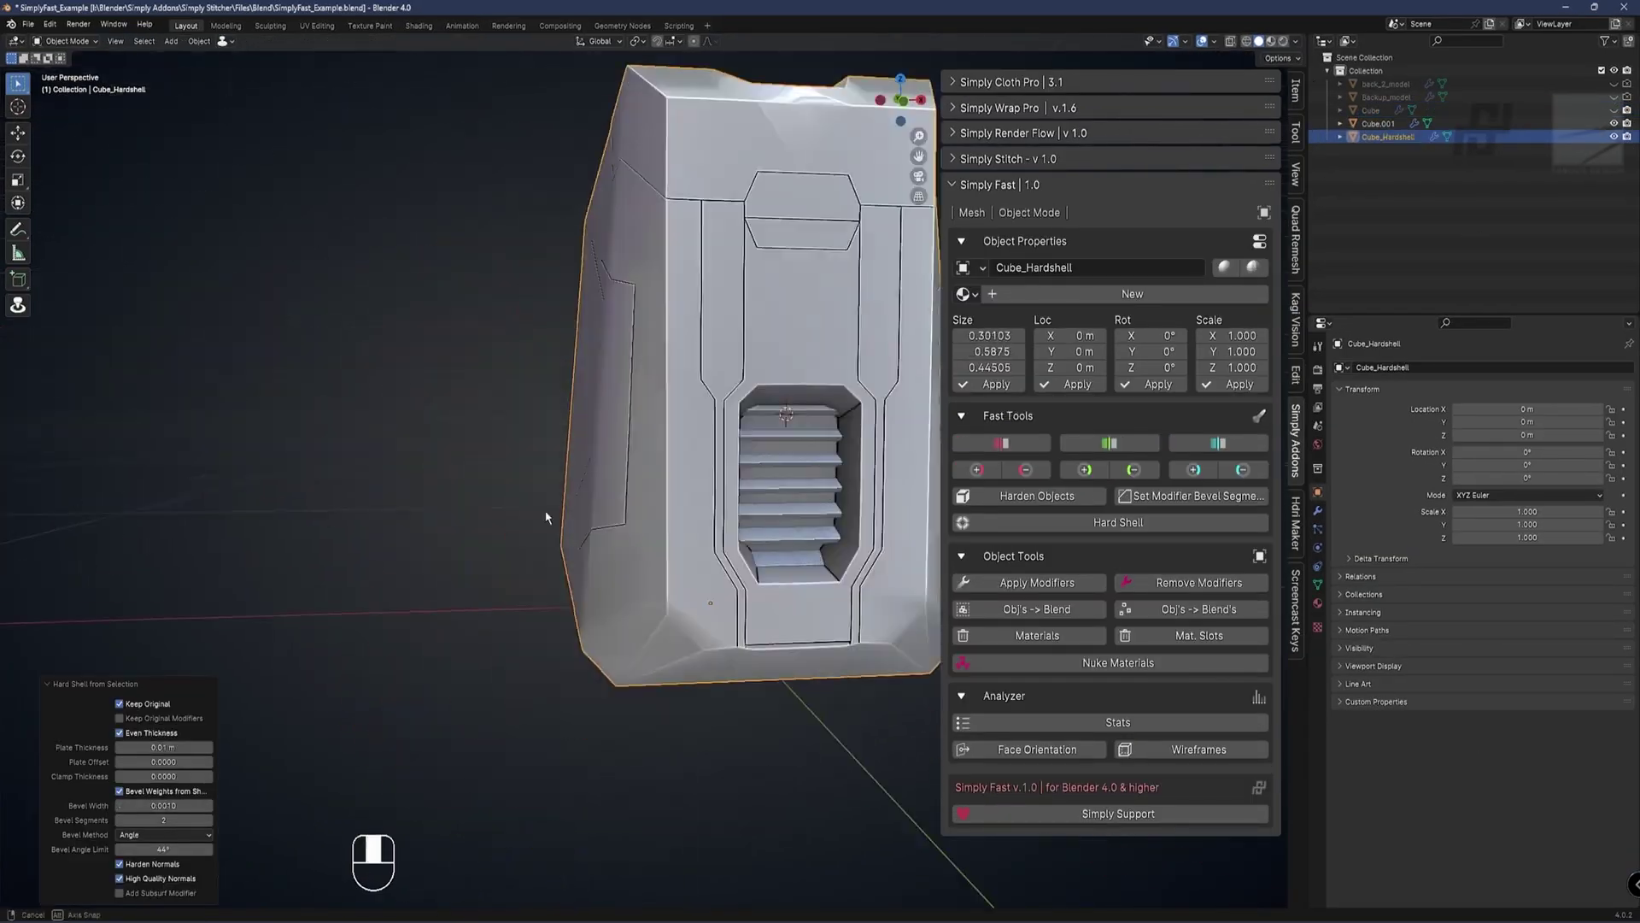
Set the hard shell bevel width to 0.0070, then move a corner face along X.
left_click_drag(164, 805, 145, 805, "shift")
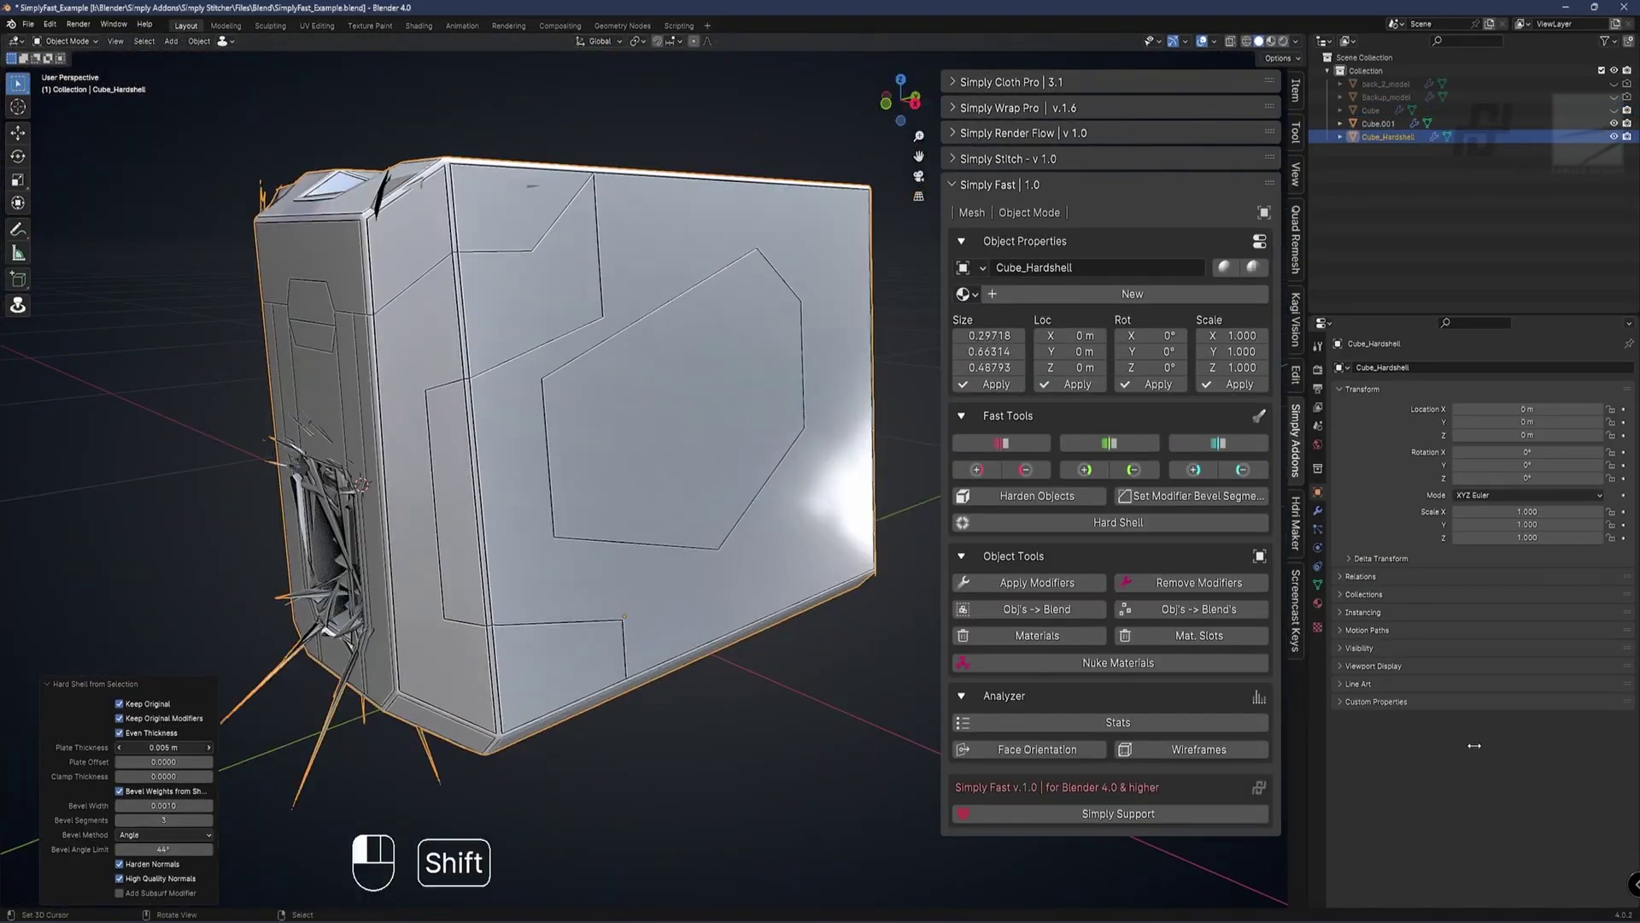
middle_click_drag(478, 709, 546, 716)
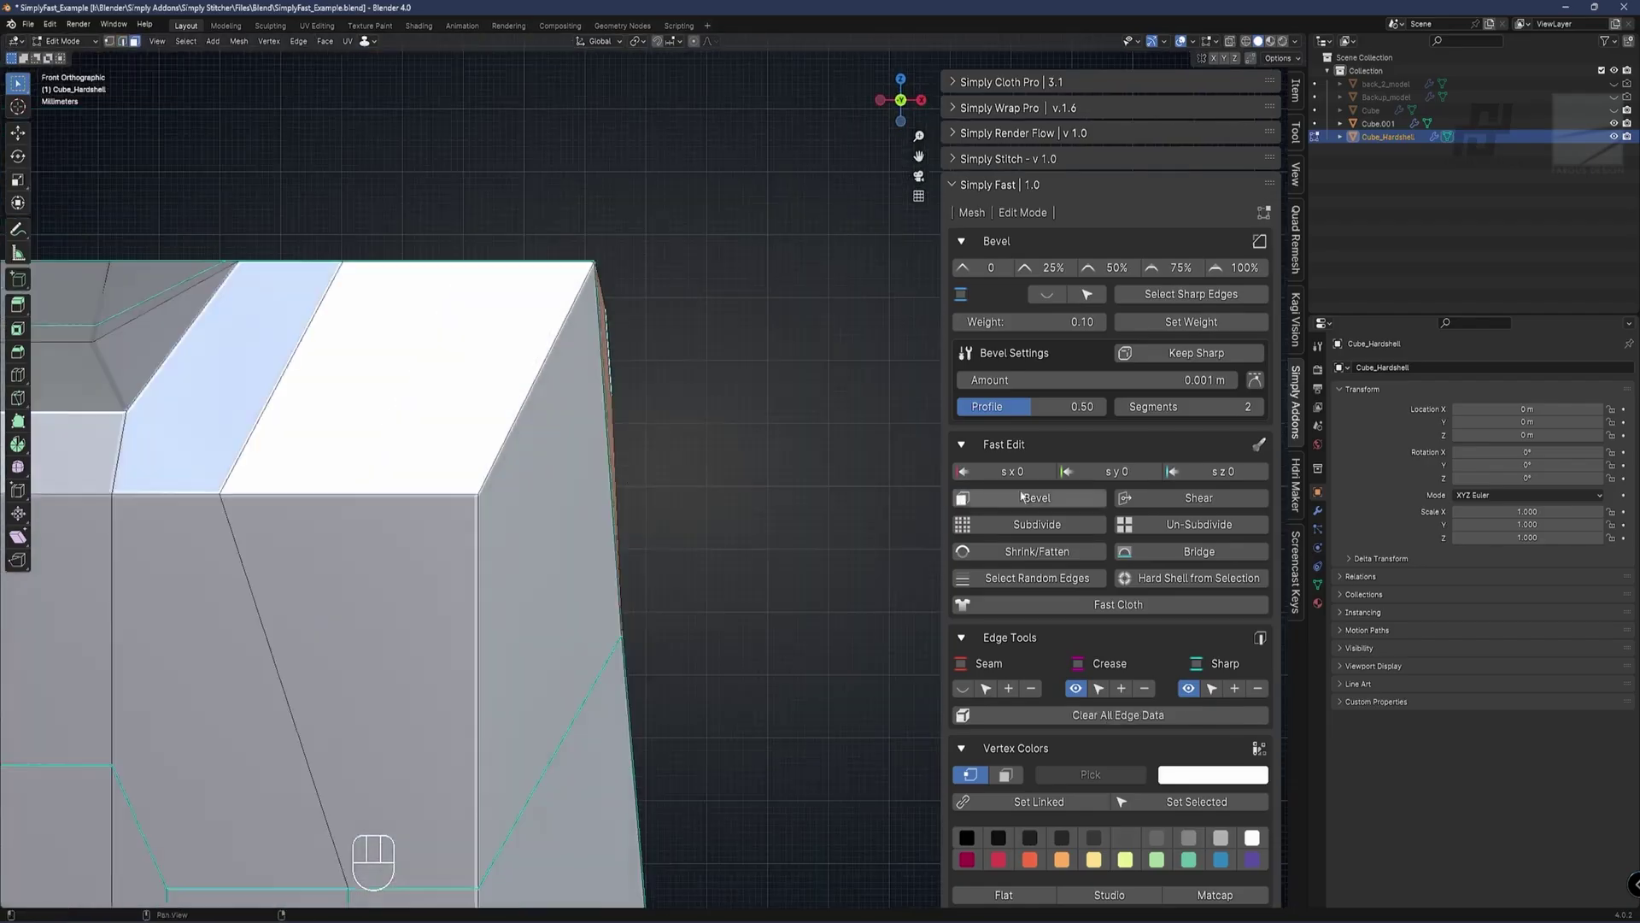
key("g")
key("x")
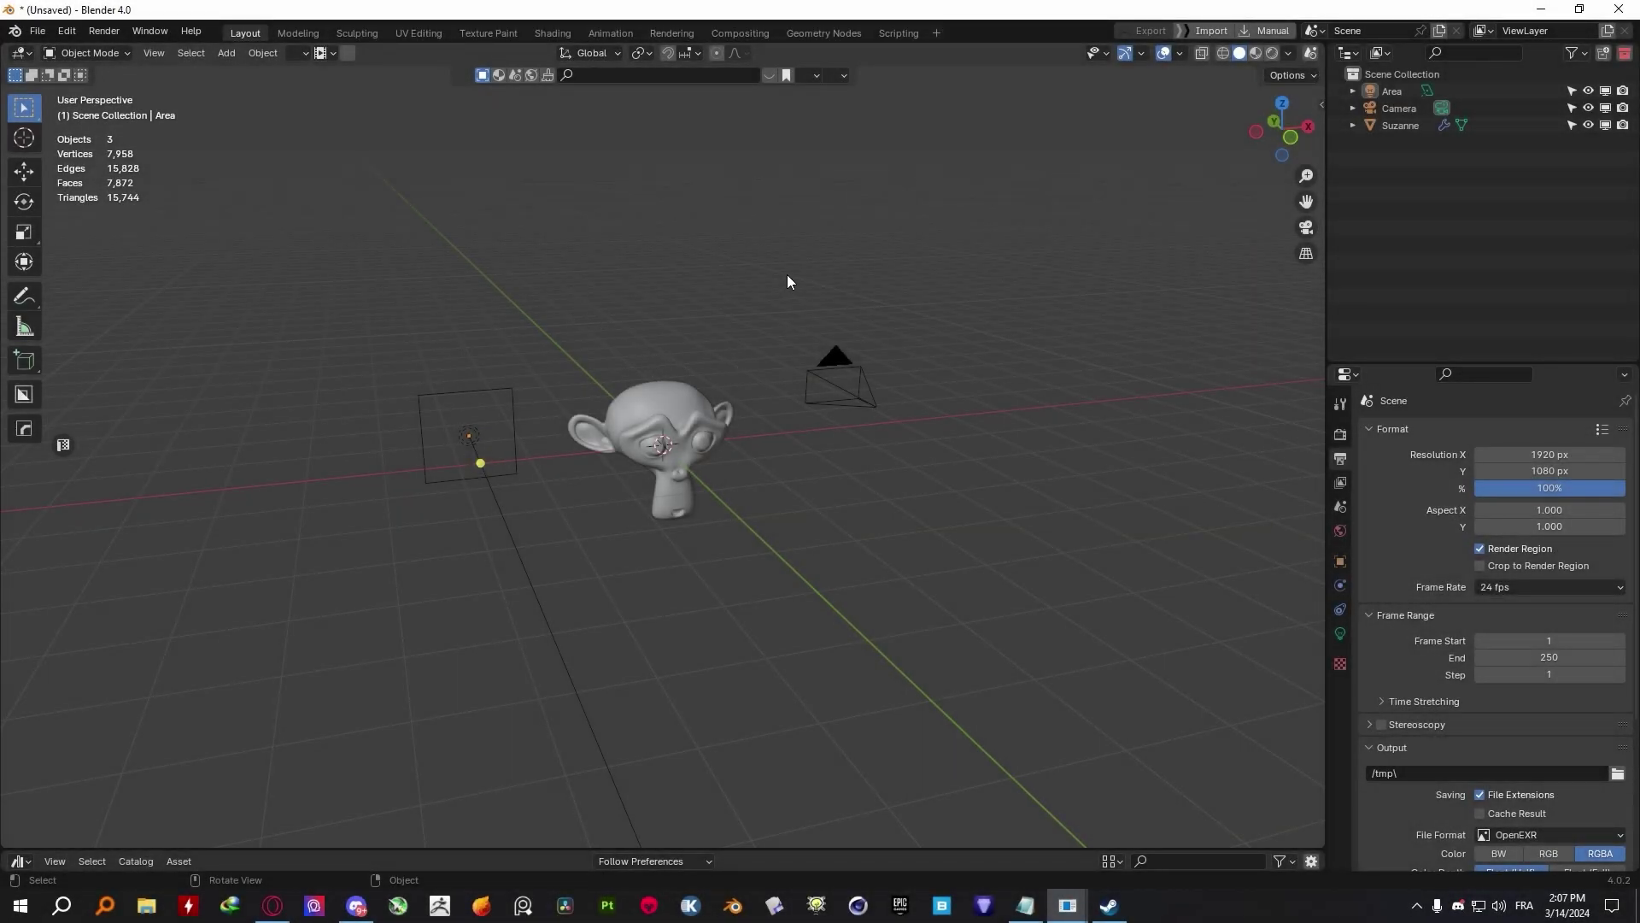
Set Imperial units and show scene statistics from the FAST quick popup.
key("shift+f")
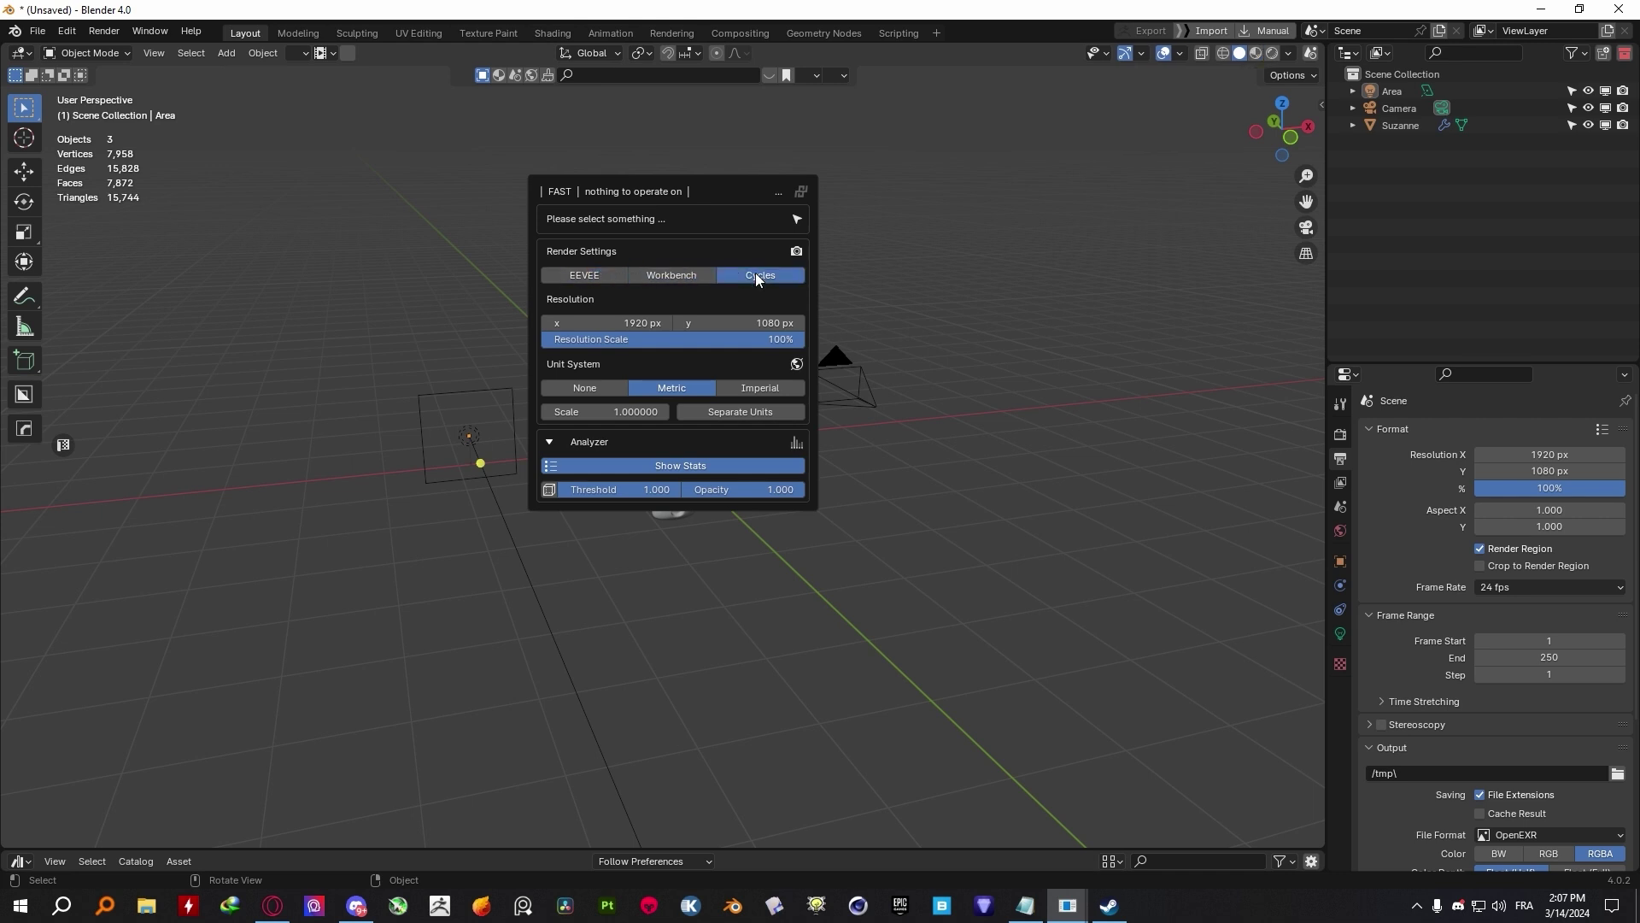
left_click(578, 392)
left_click(746, 389)
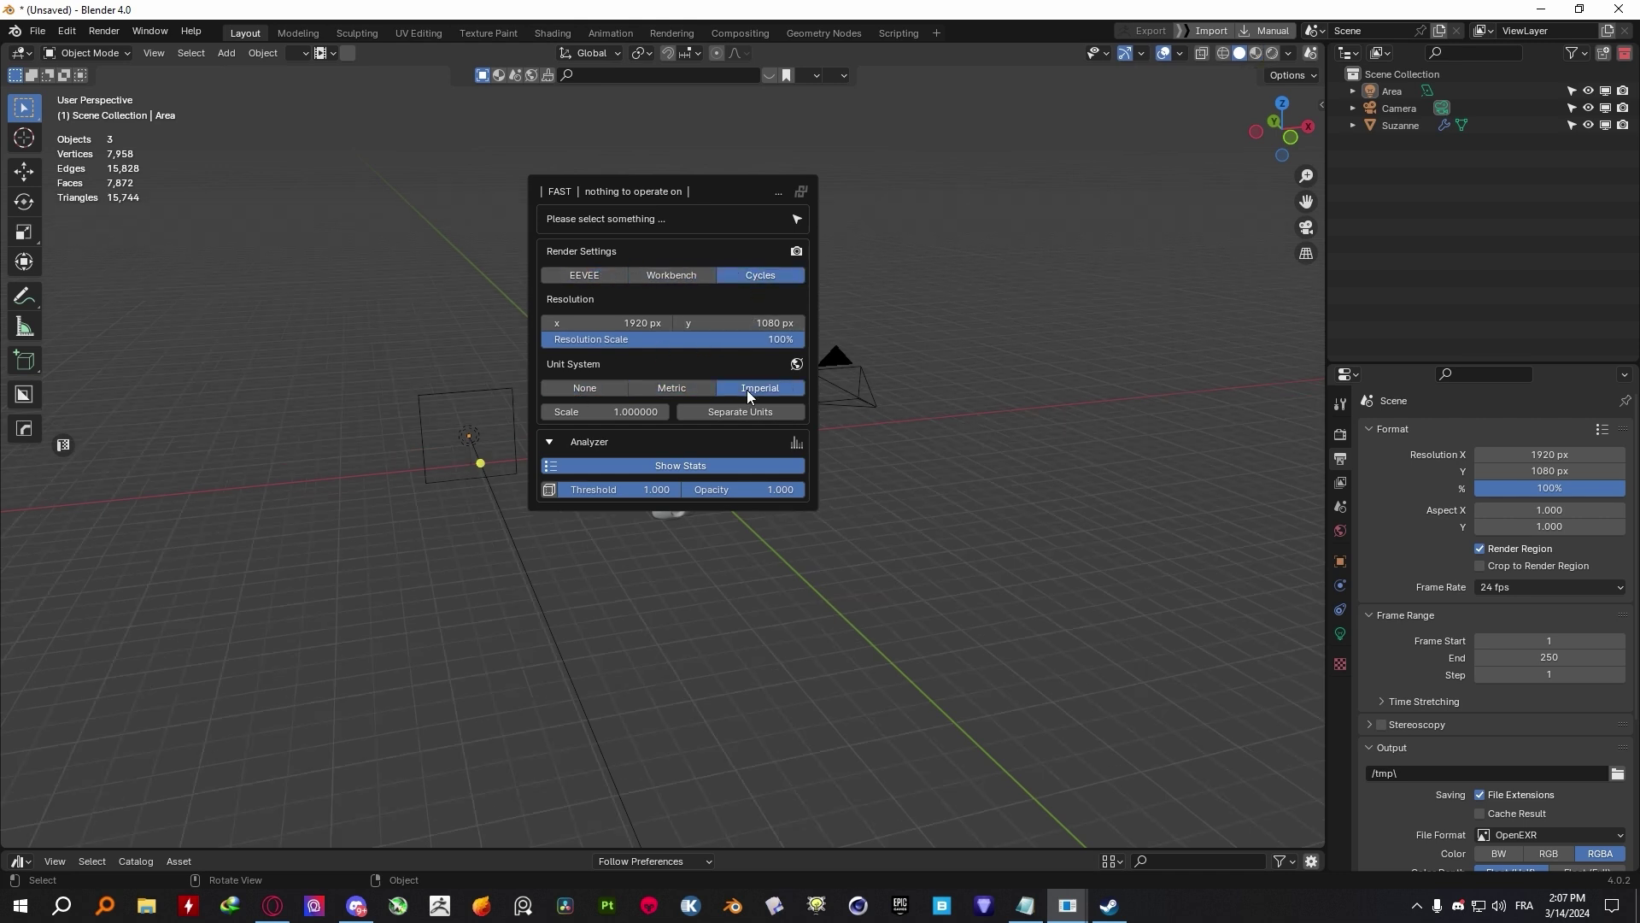
left_click(668, 468)
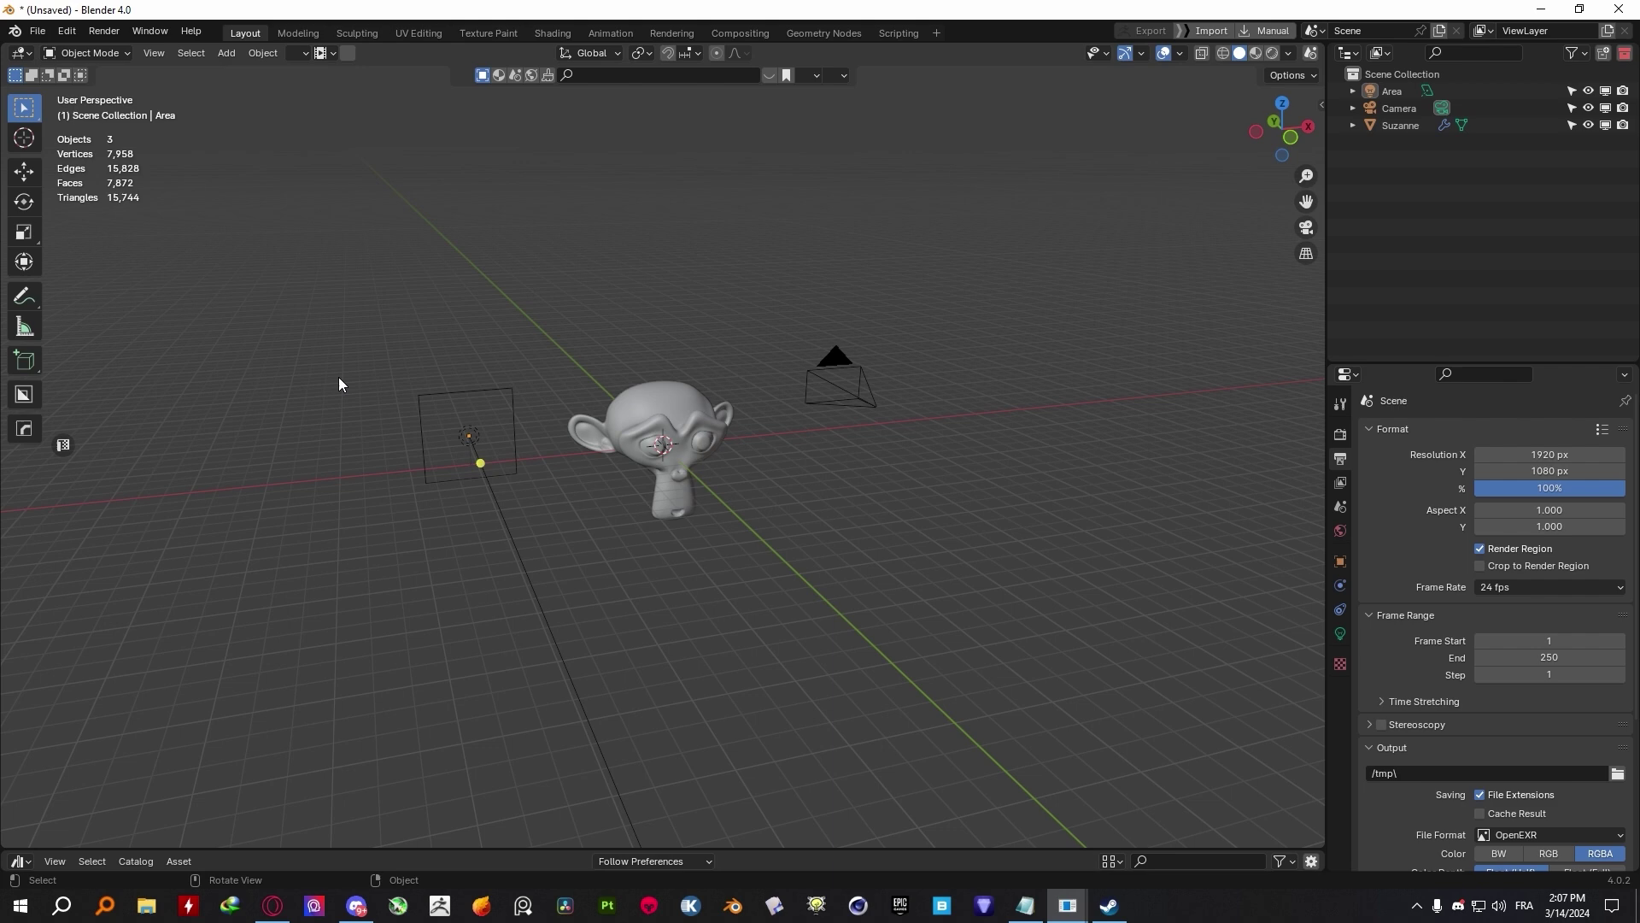
Toggle face orientation and wireframe overlays, with wireframe opacity lowered to 0.871.
key("n")
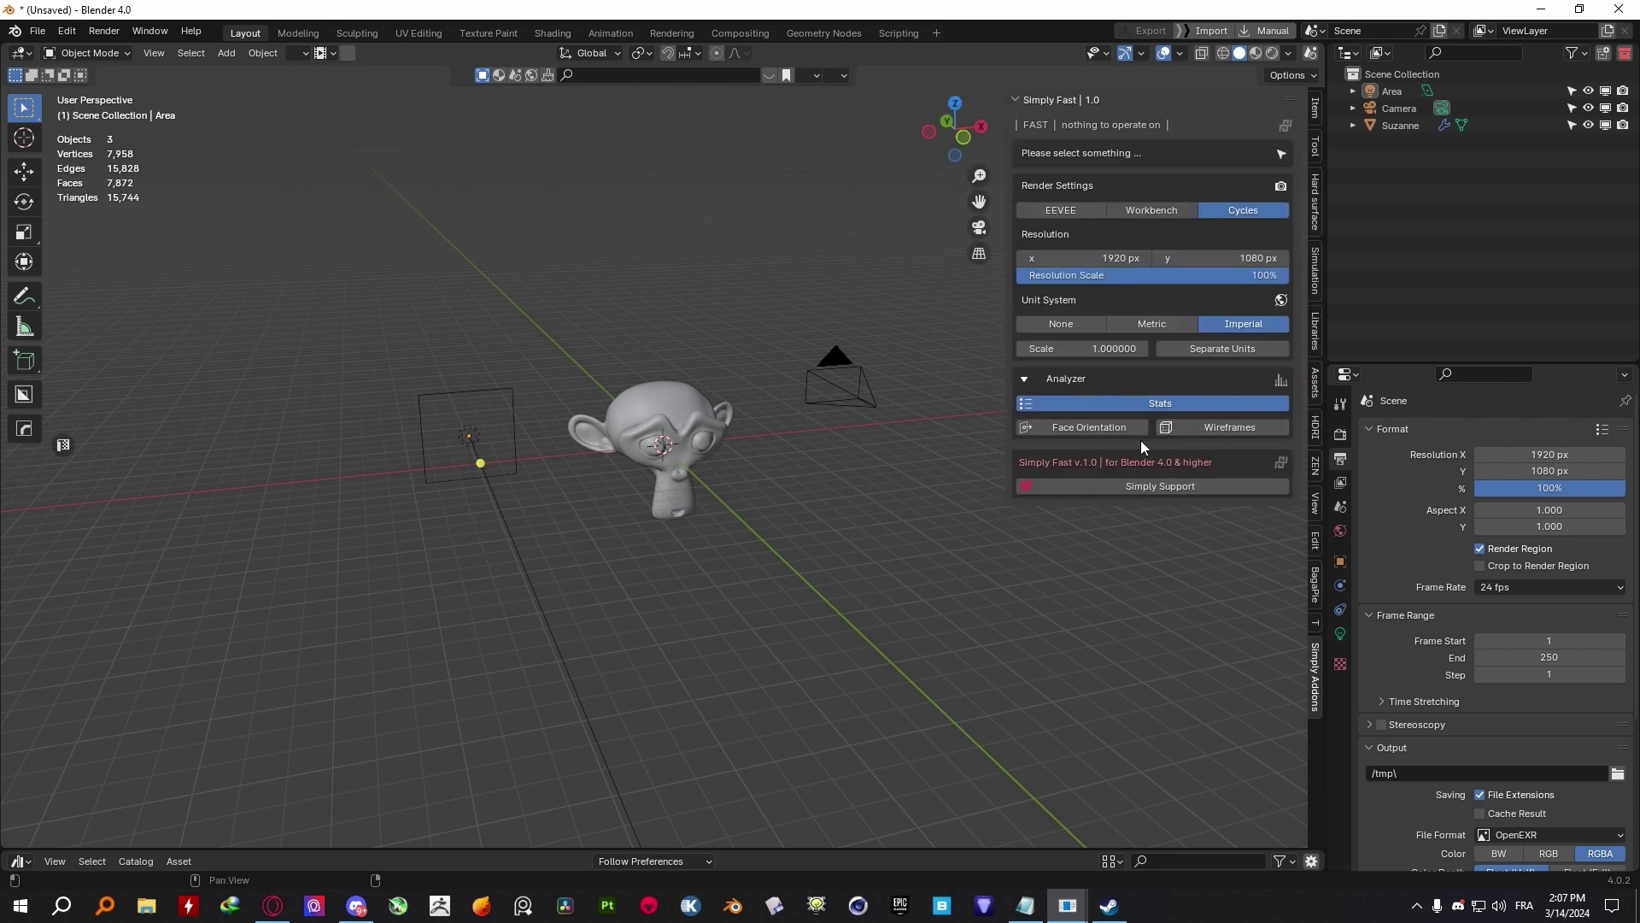
left_click(1092, 427)
left_click(1085, 425)
left_click(1233, 428)
left_click_drag(1233, 451, 1215, 451)
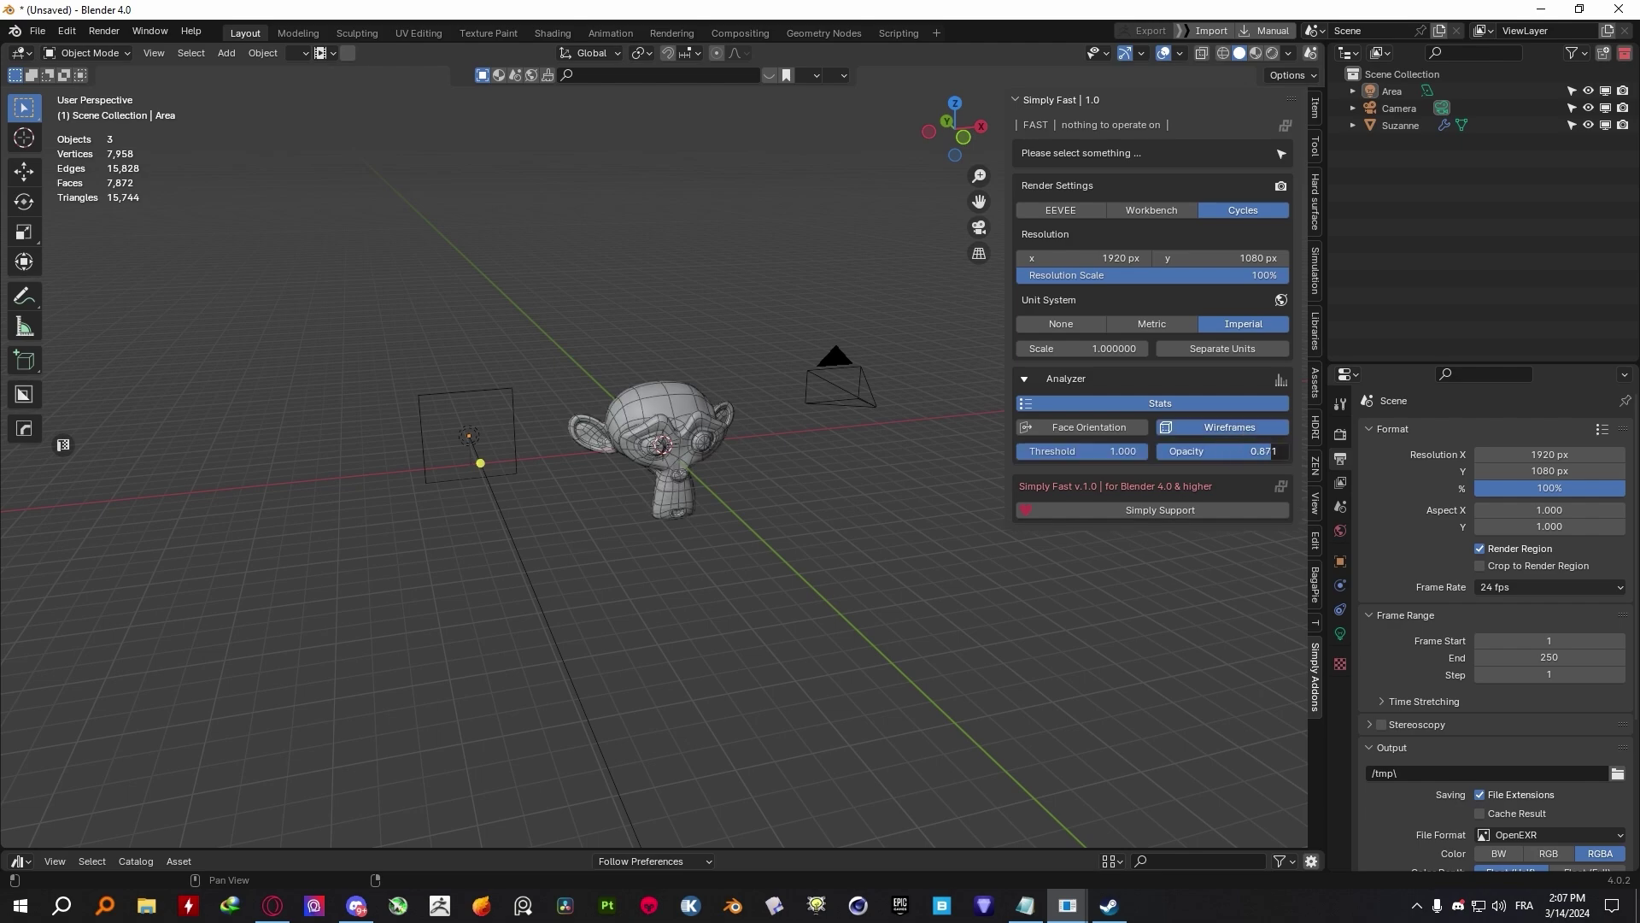
left_click(1247, 431)
Isolate Suzanne in local view and reset her scale to 1 after stretching it.
left_click(692, 401)
key("KP_Divide")
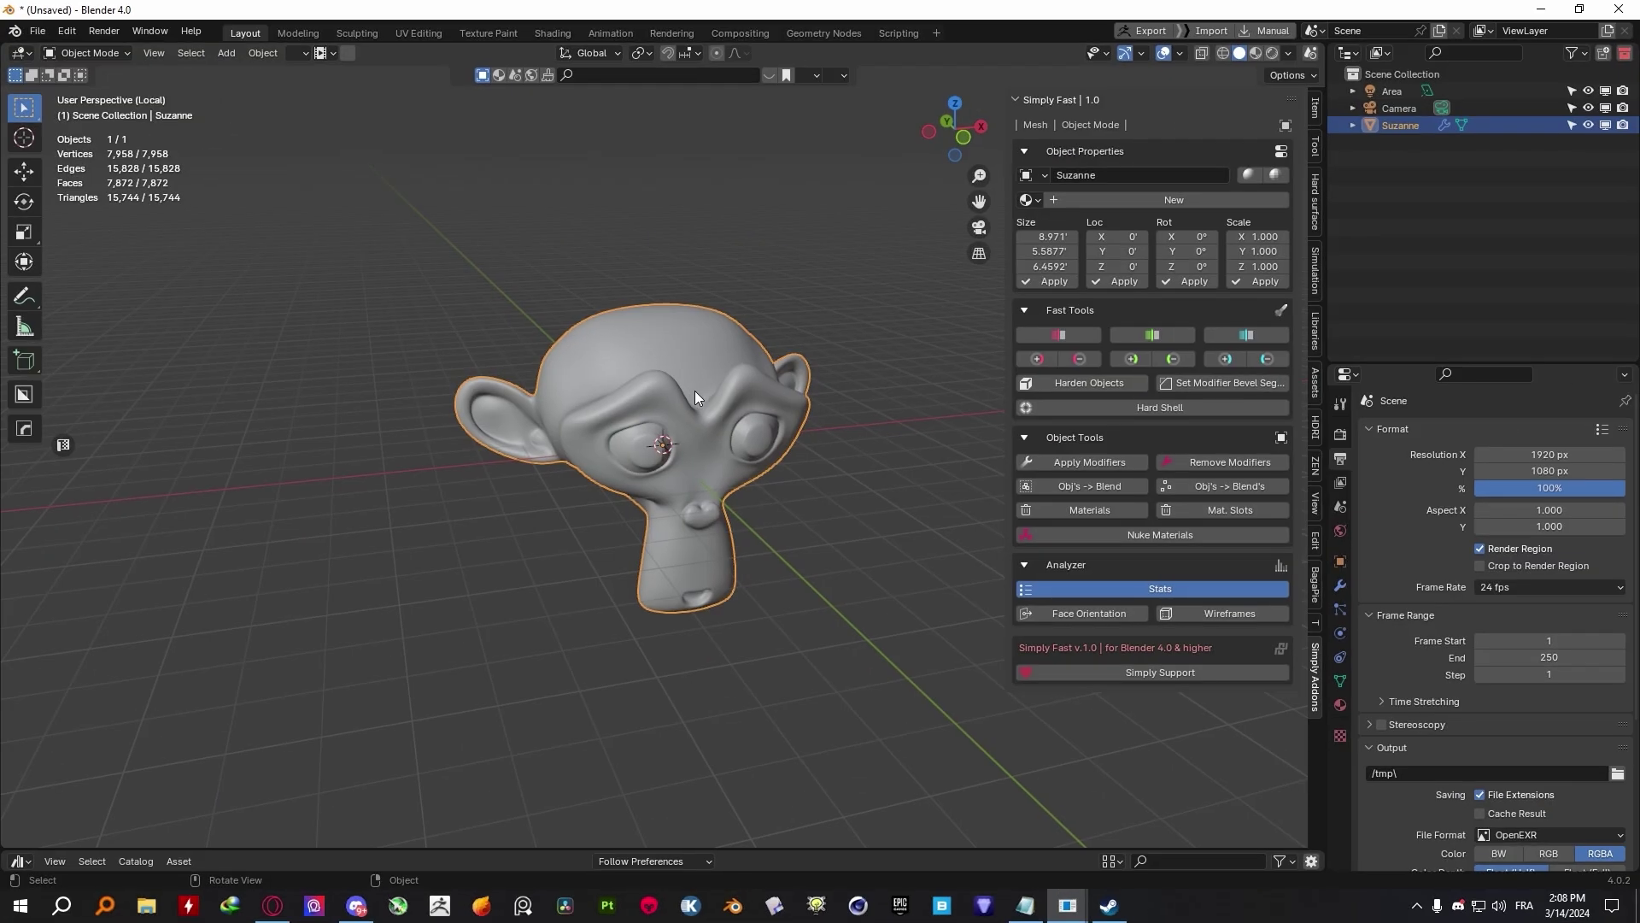
middle_click_drag(695, 391, 680, 378)
left_click_drag(1047, 237, 1265, 251)
middle_click_drag(940, 384, 1091, 331)
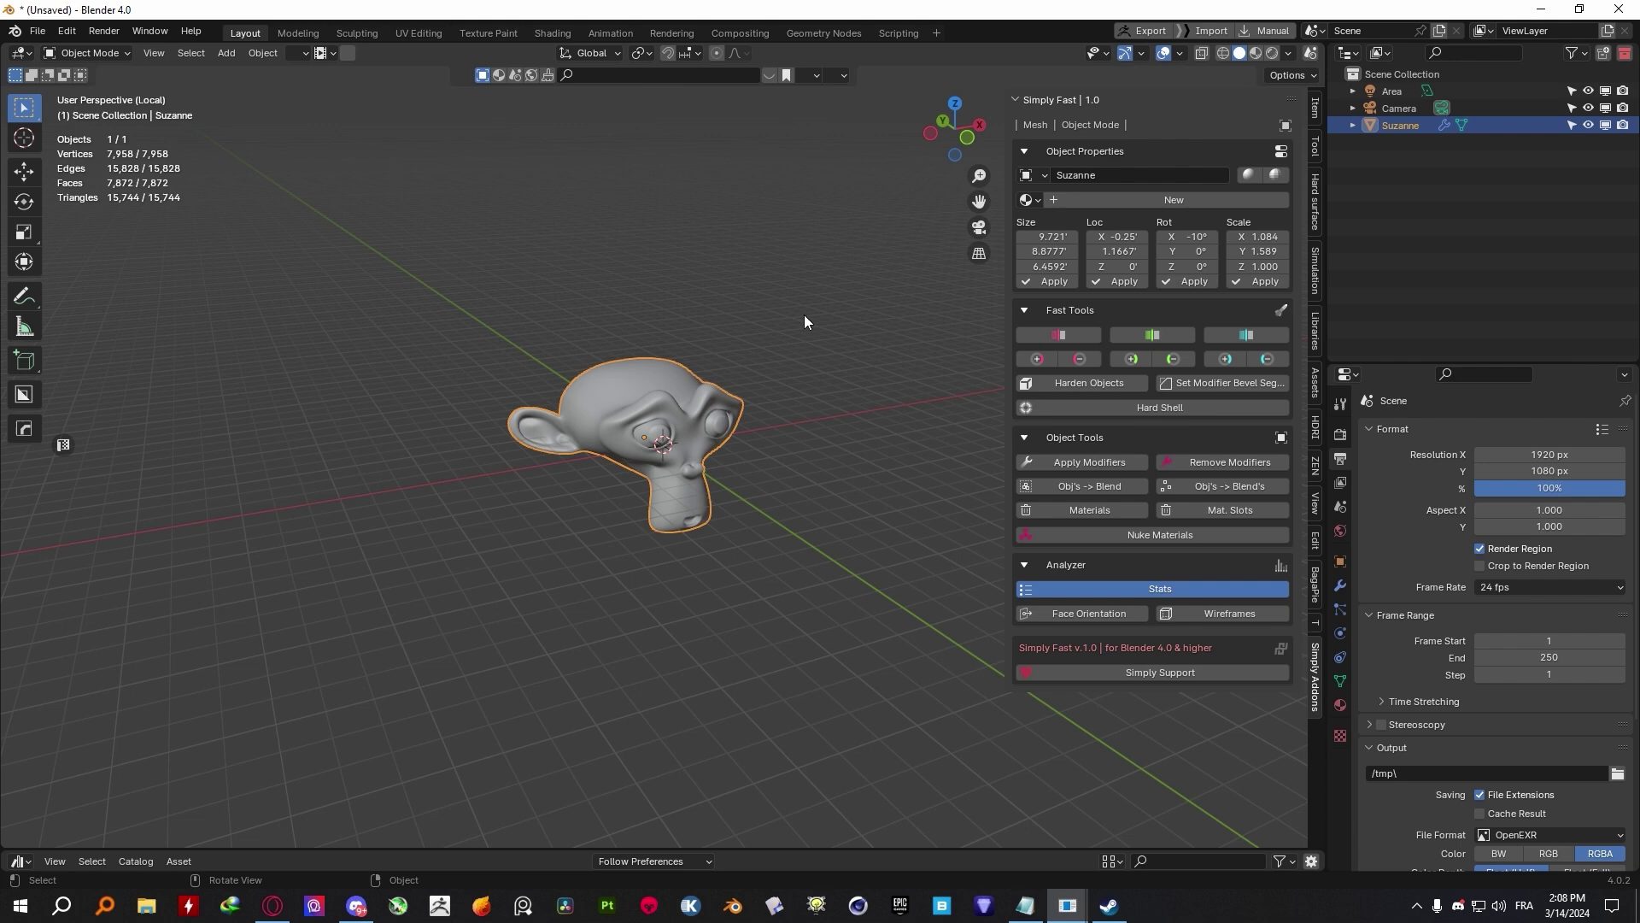
key("ctrl+z")
key("ctrl+z")
Create the hidden-original Suzanne_Hardshell copy with Hard Shell.
scroll(713, 419, "up", 5)
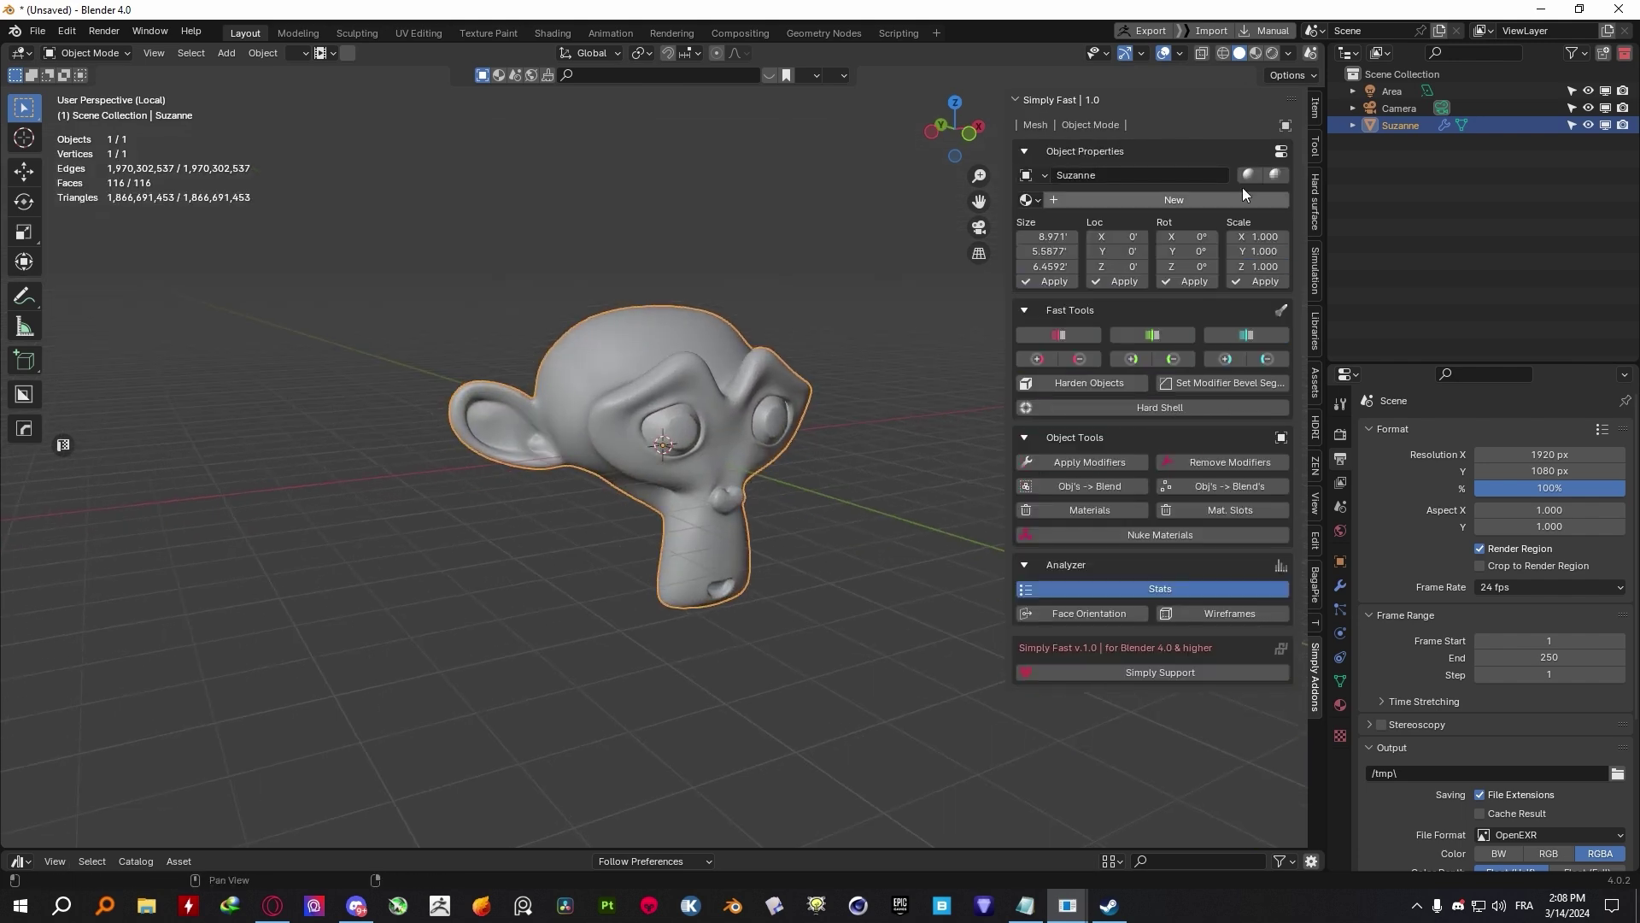
scroll(751, 309, "up", 3)
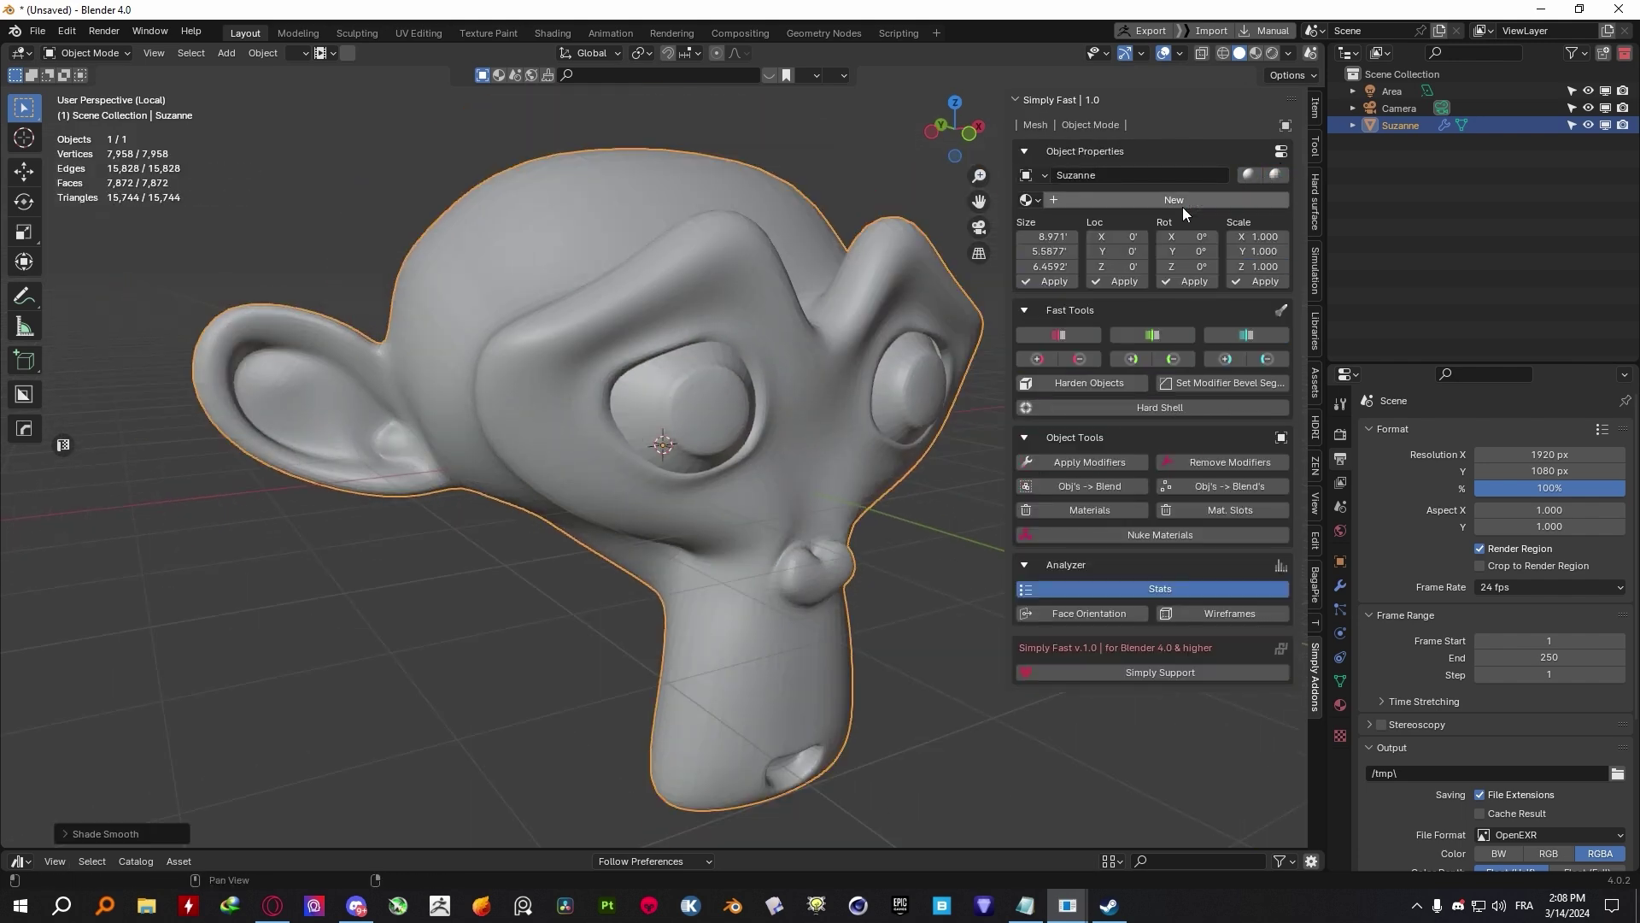
left_click(1160, 407)
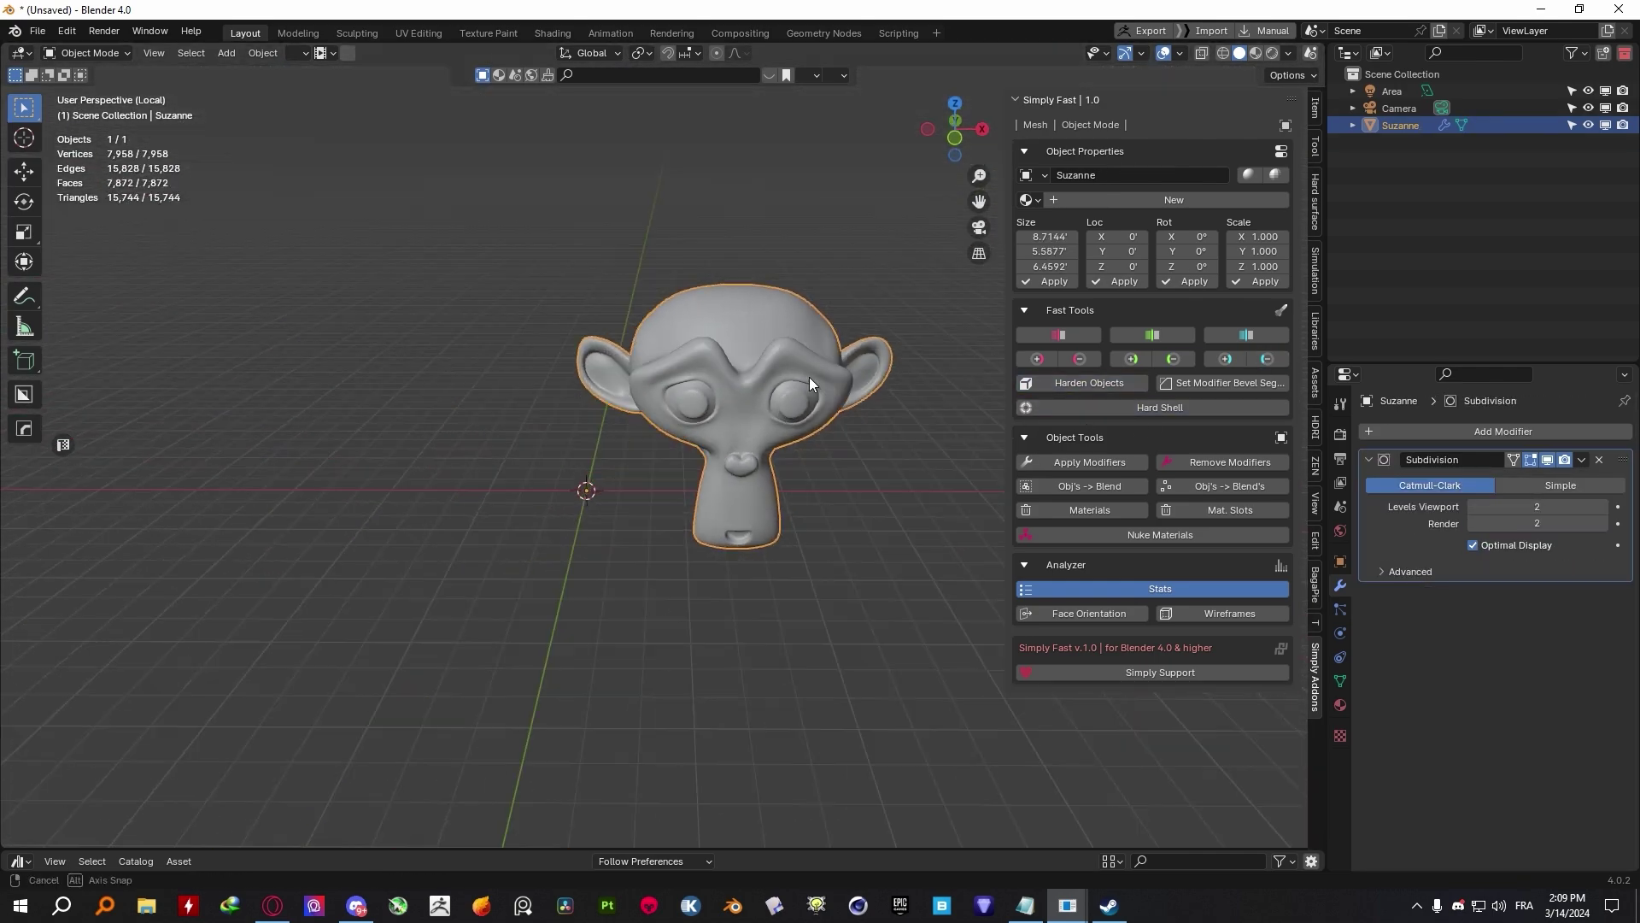
Apply the hard-shell modifier stack to Suzanne_Hardshell's mesh.
middle_click_drag(809, 377, 721, 397)
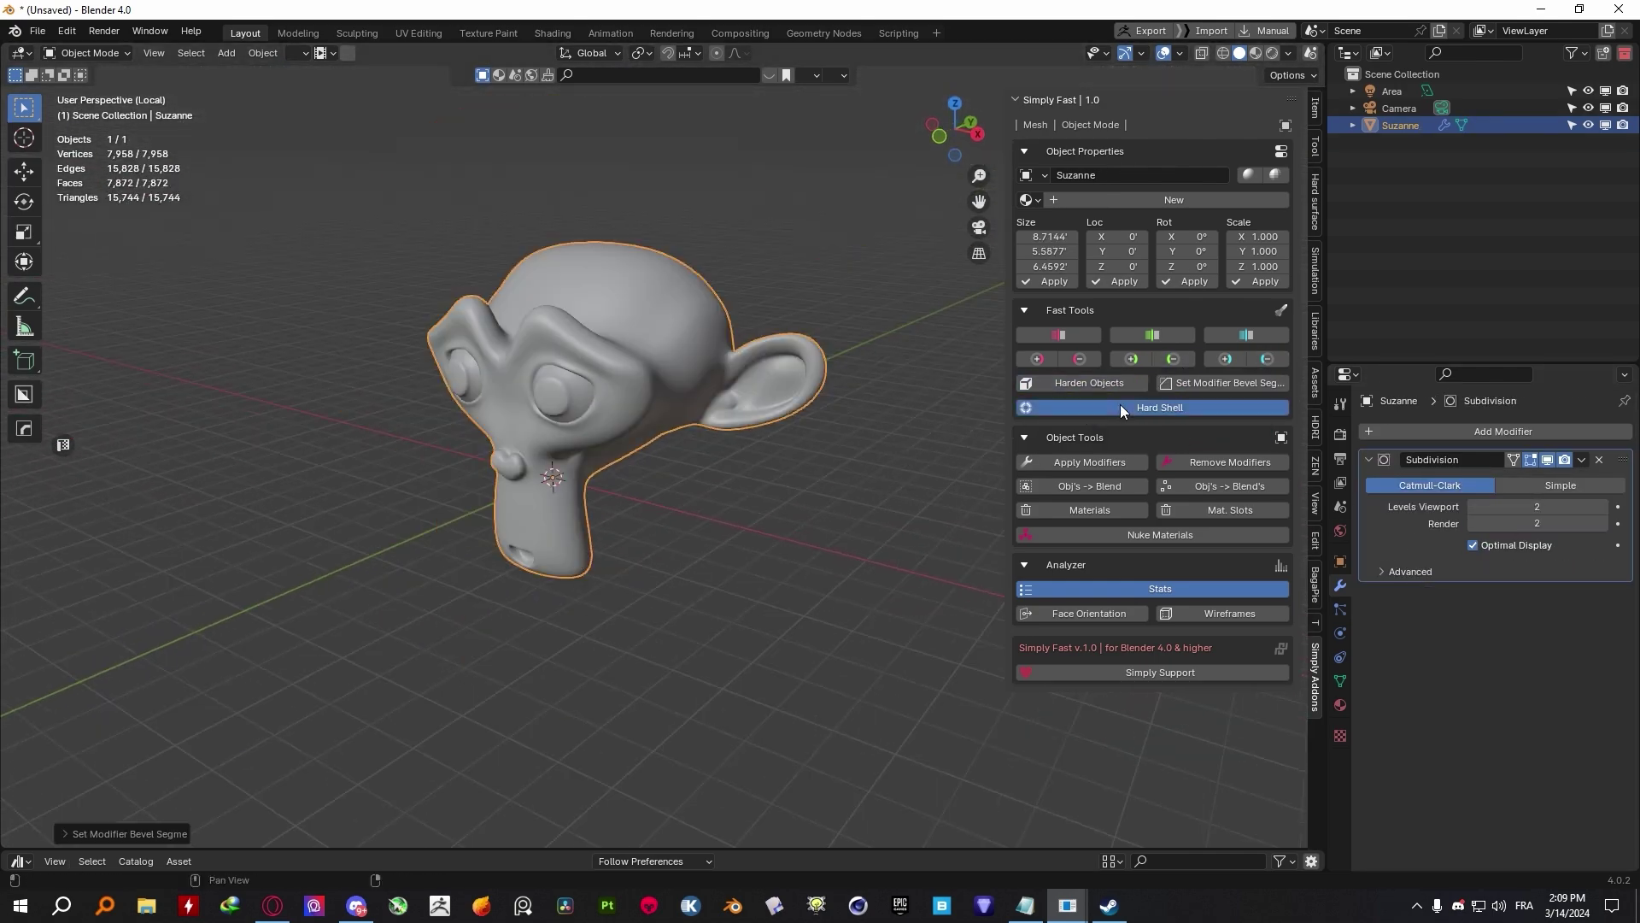
left_click(1120, 407)
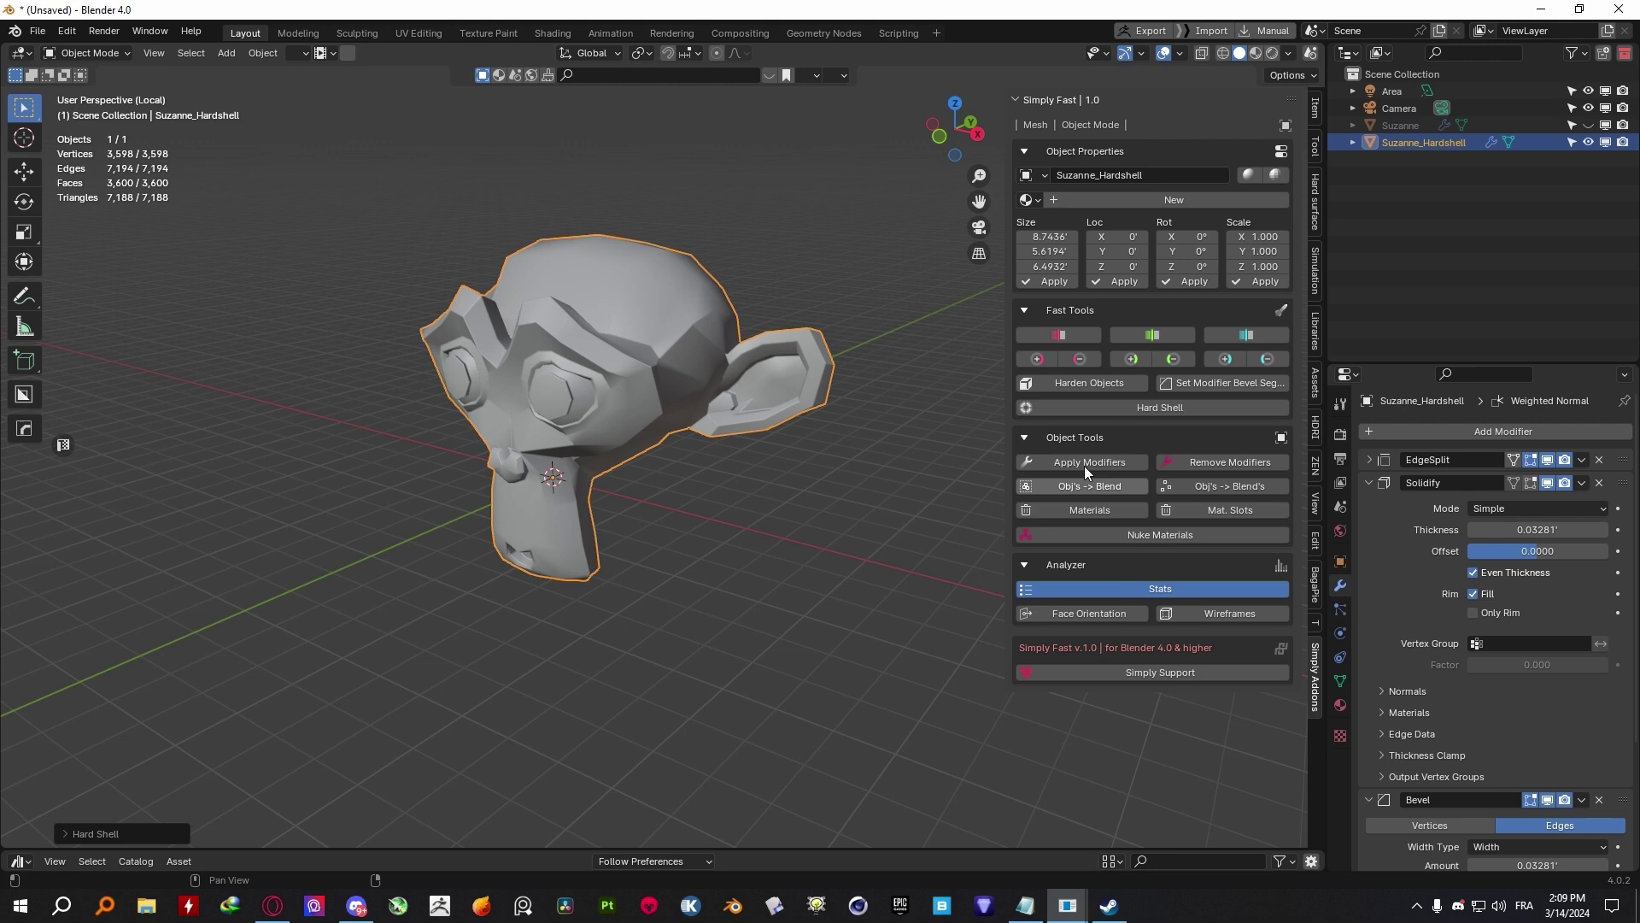
left_click(1089, 462)
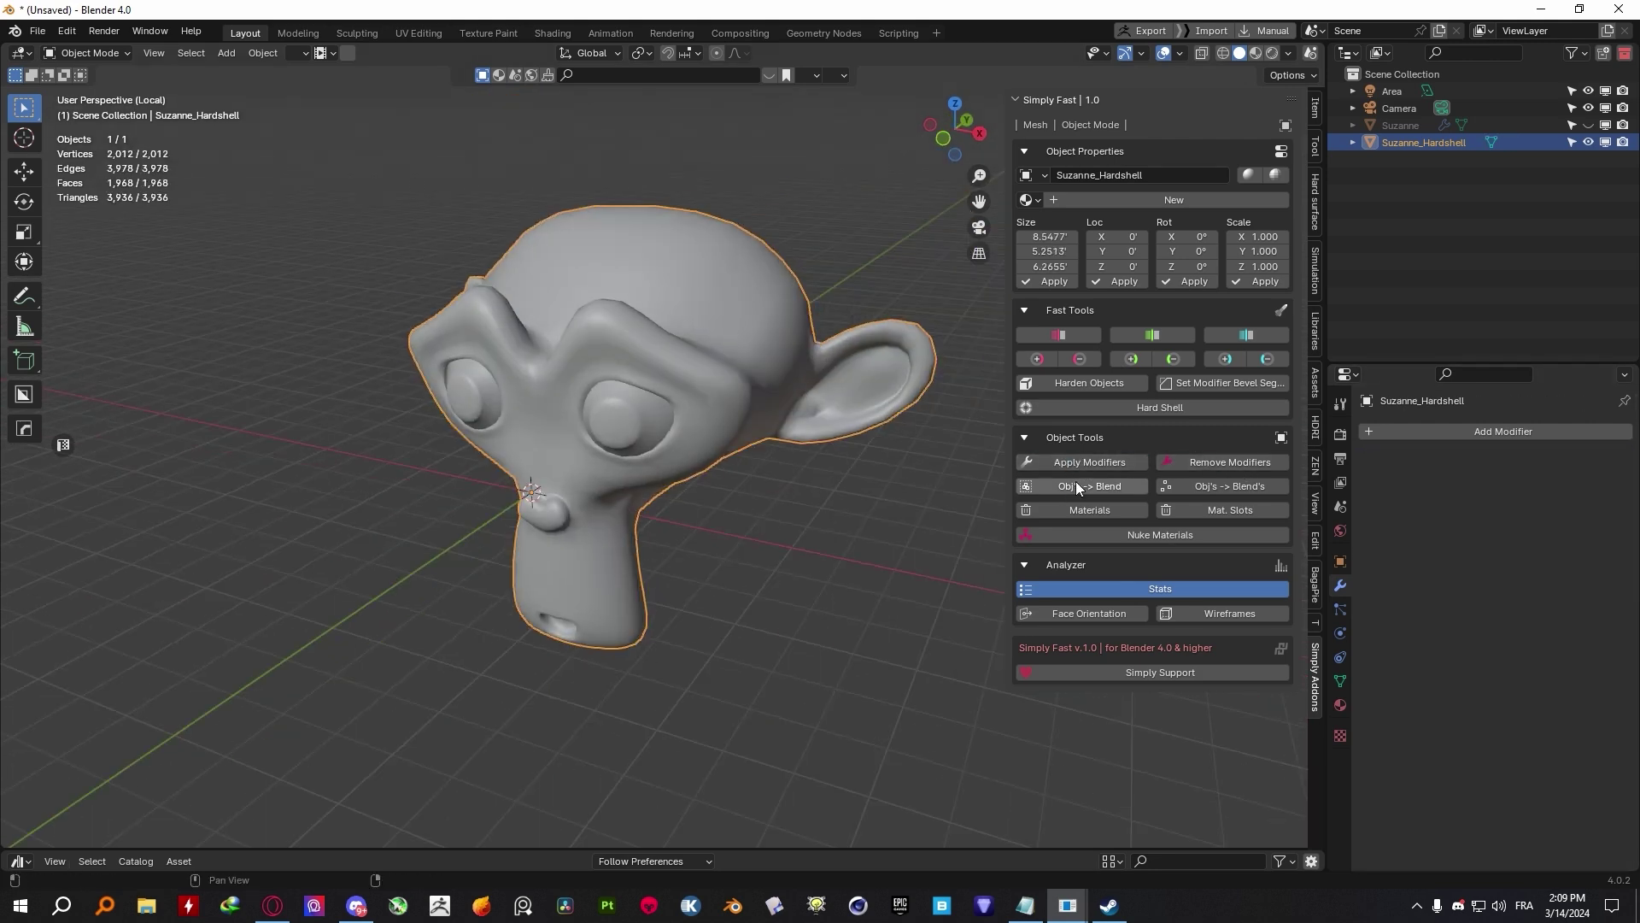
Add several material slots, then remove them all with the Simply Fast Materials button.
left_click(1340, 704)
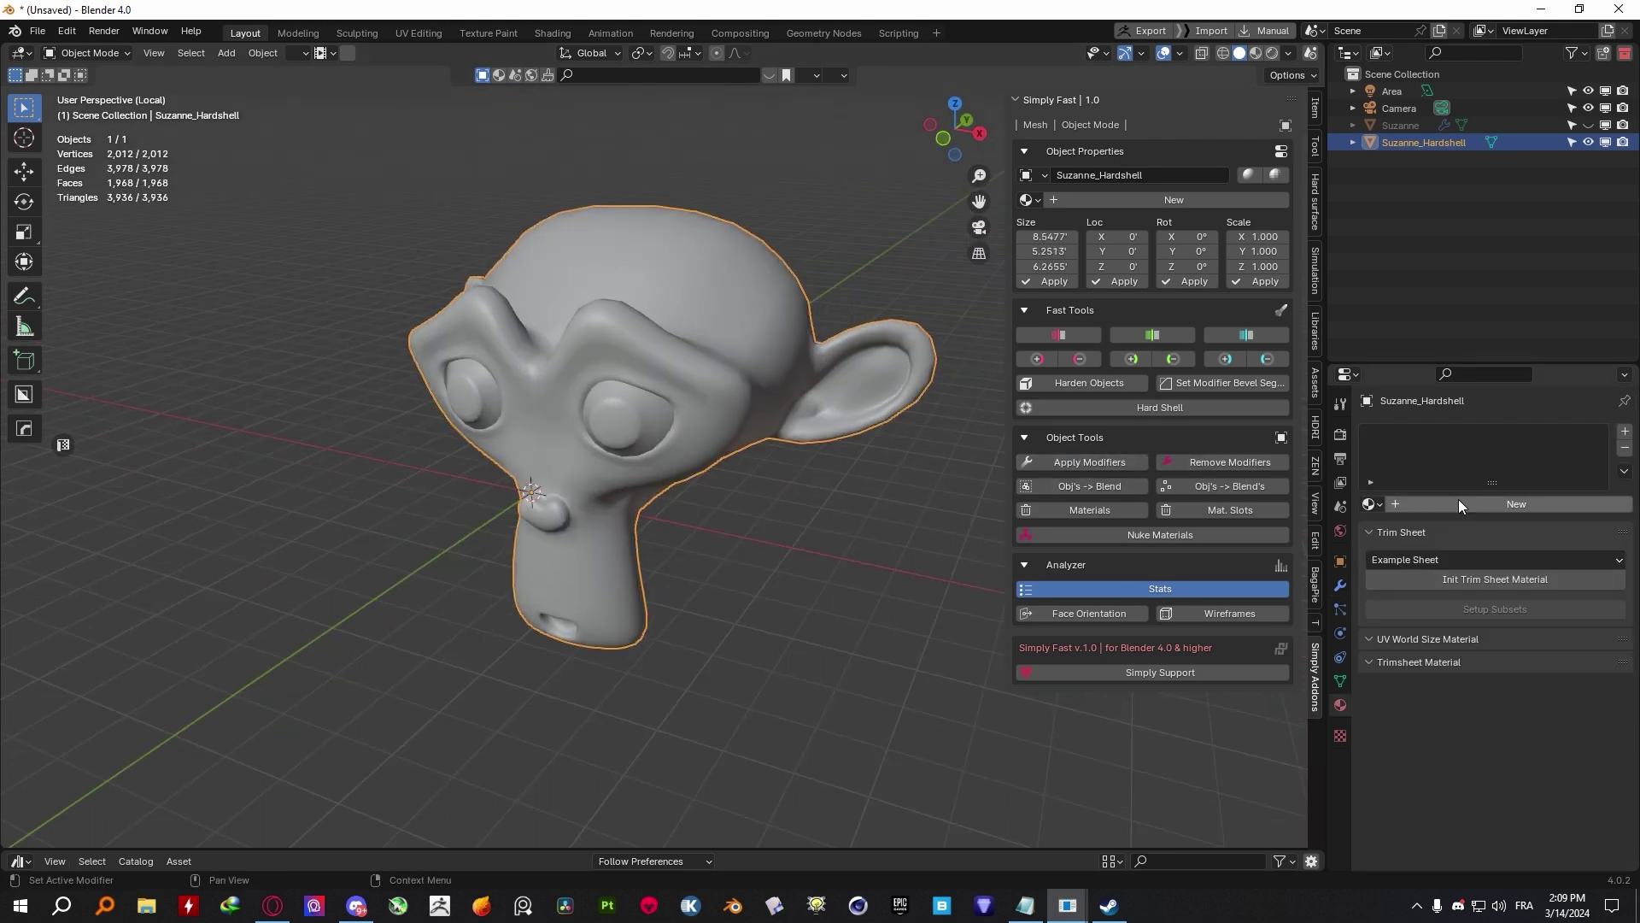
left_click(1458, 499)
left_click(1628, 434)
left_click(1626, 431)
left_click(1626, 432)
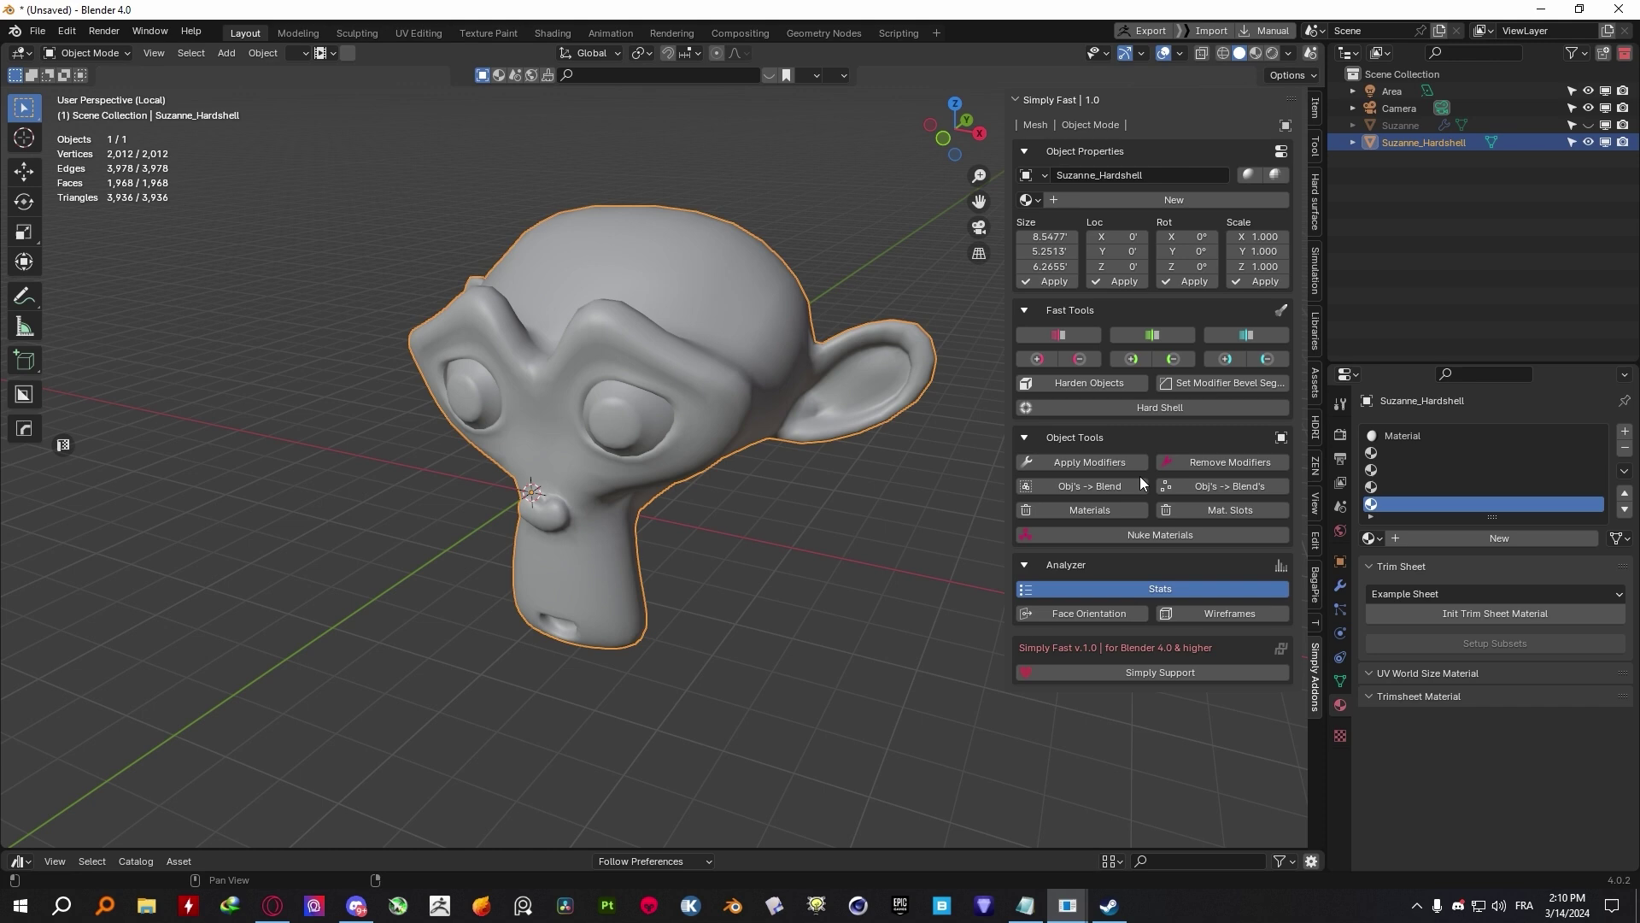
left_click(1076, 509)
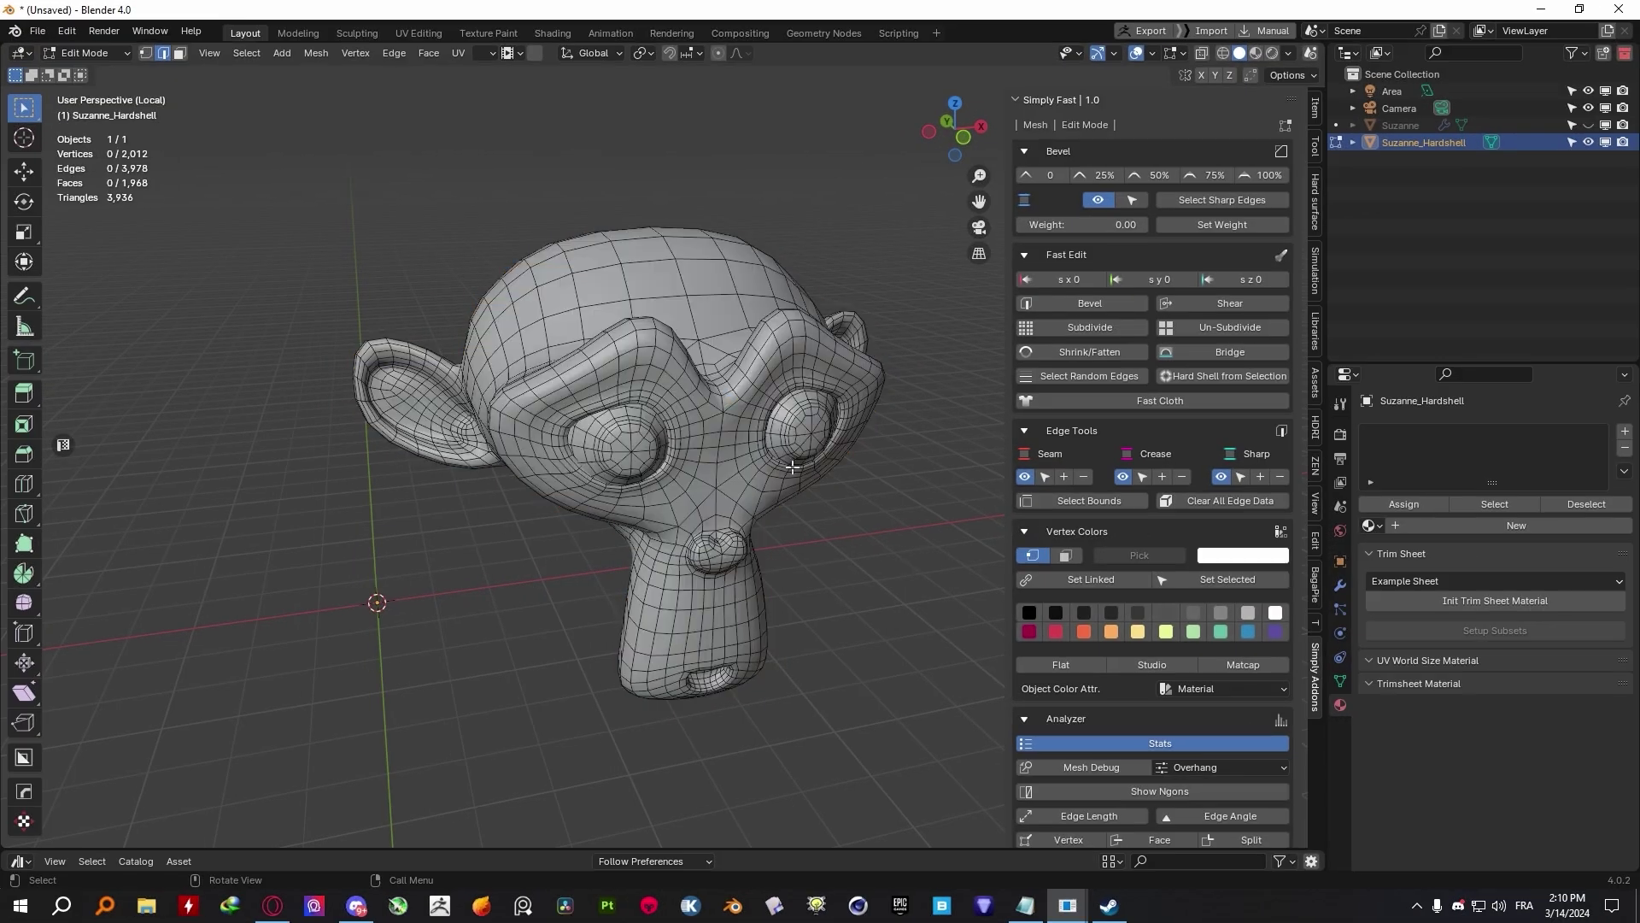
Select a forehead edge, try flattening along X, and undo it.
middle_click_drag(793, 466, 756, 581)
left_click(675, 350)
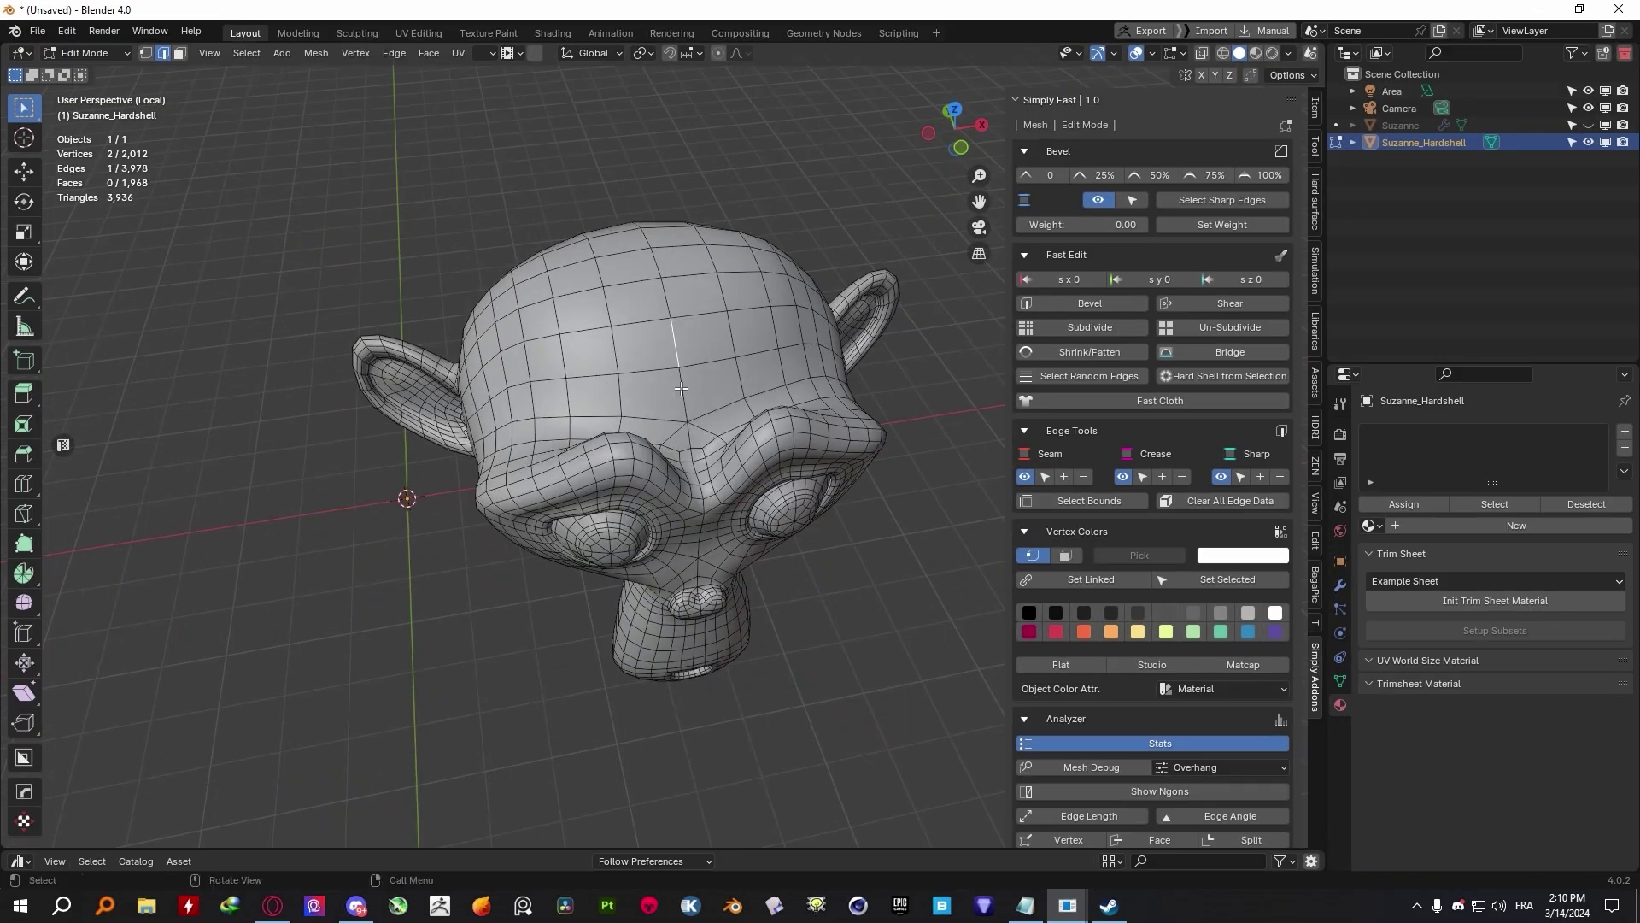
scroll(674, 350, "up", 3)
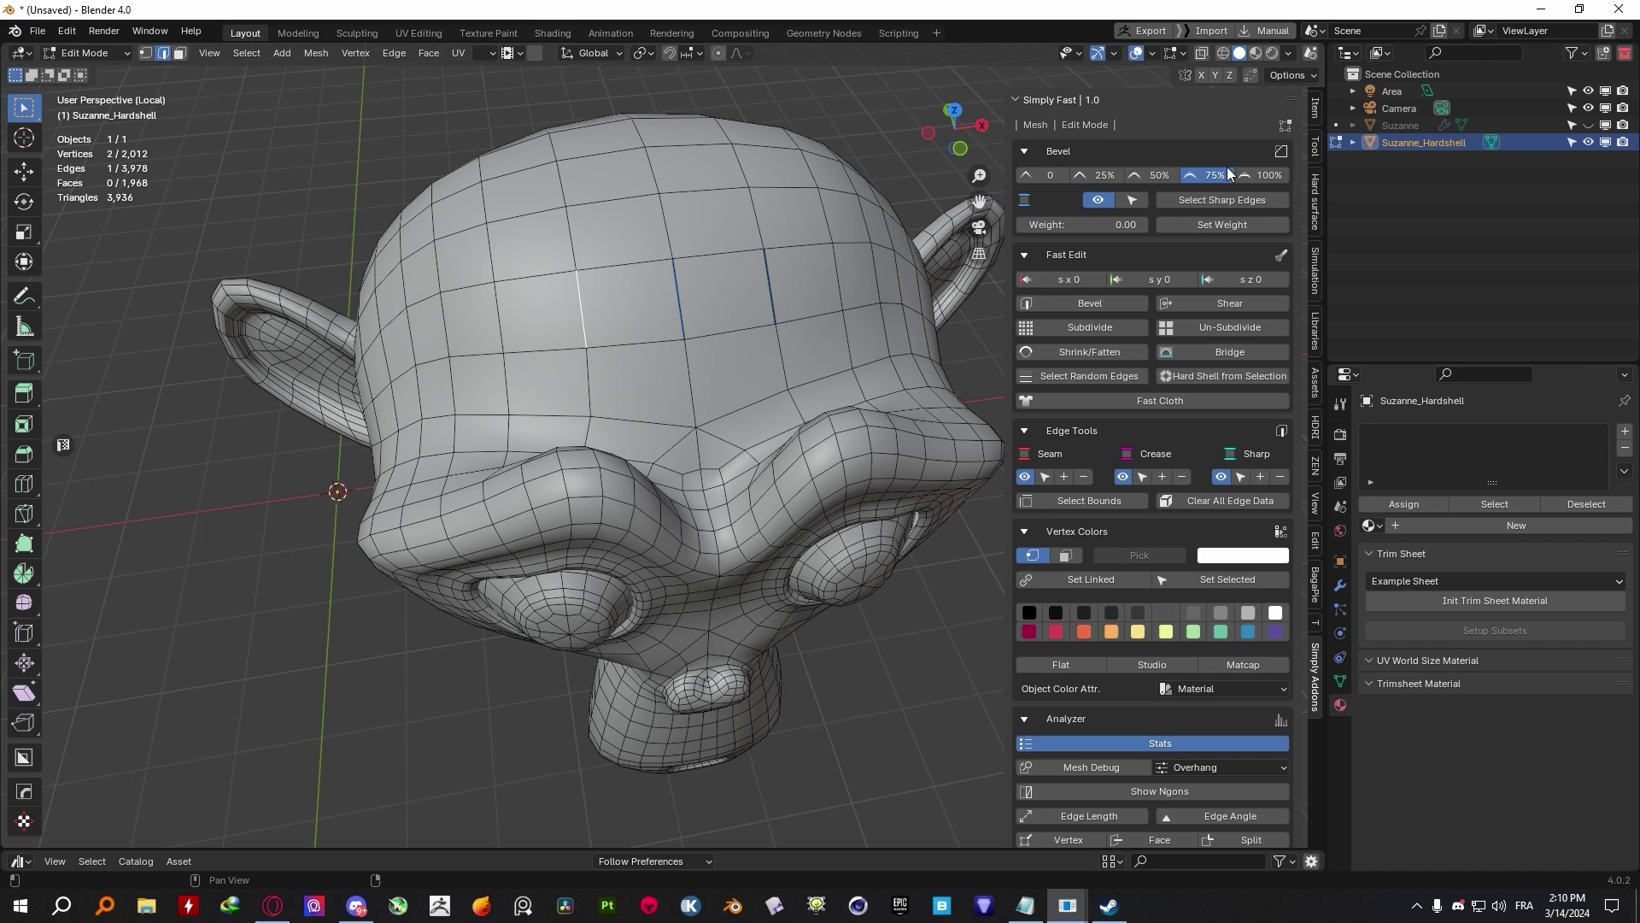
middle_click_drag(957, 239, 758, 354)
left_click(1071, 281)
key("ctrl+z")
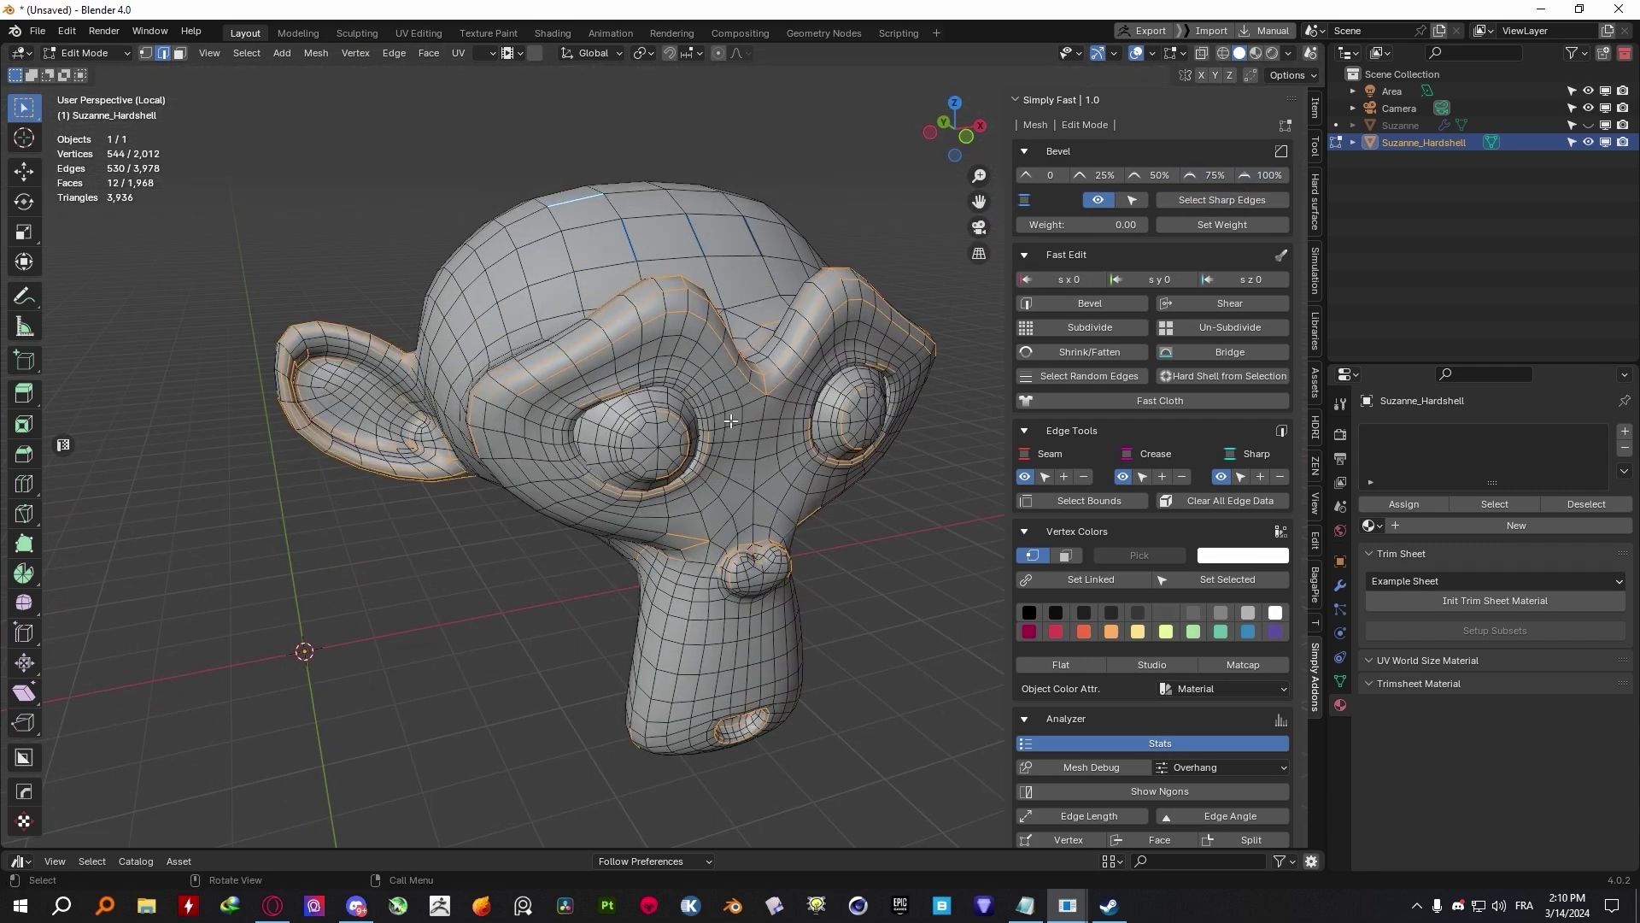
Flatten a shortest-path line of midline vertices to 0 on X, then revert it.
left_click(759, 464, "ctrl")
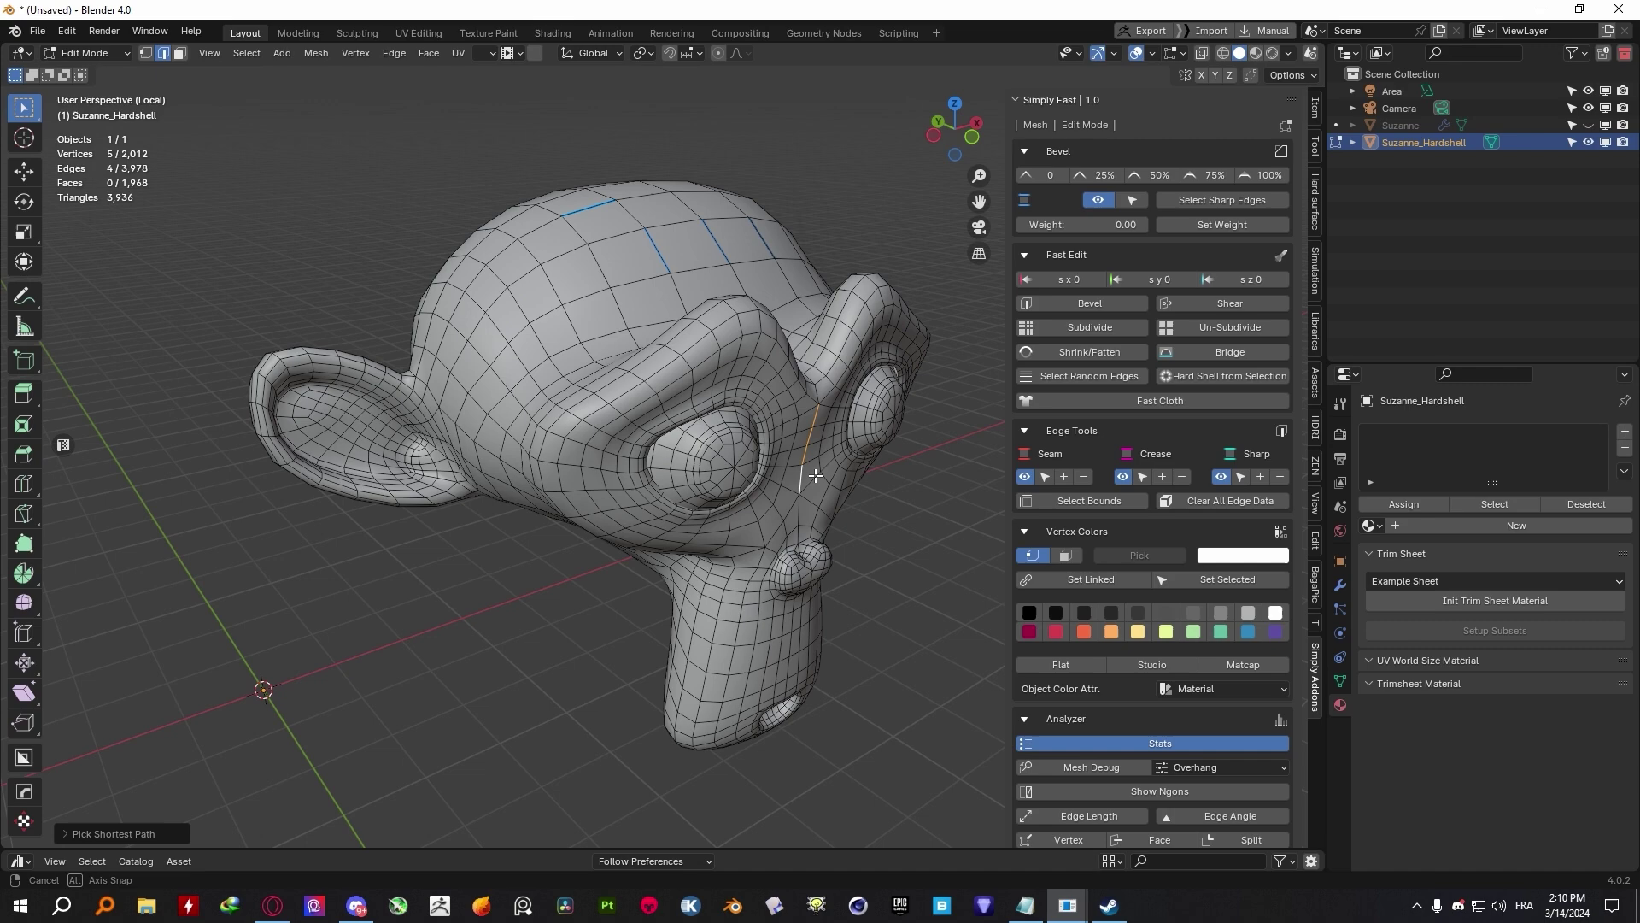
left_click(1136, 280)
scroll(682, 479, "up", 3)
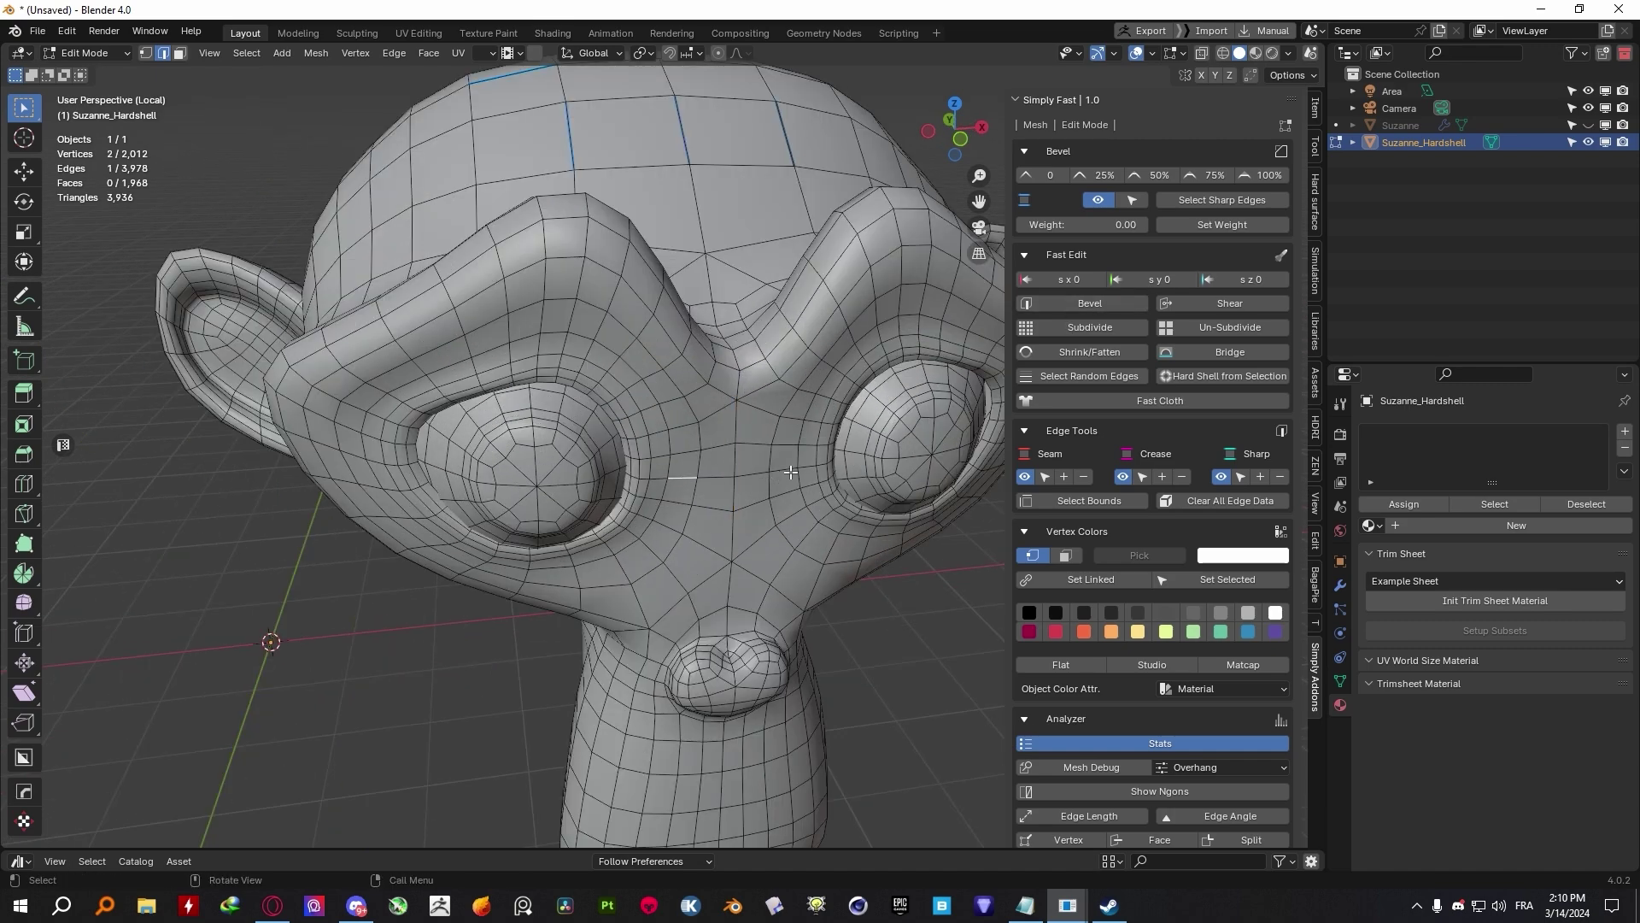
scroll(632, 384, "down", 3)
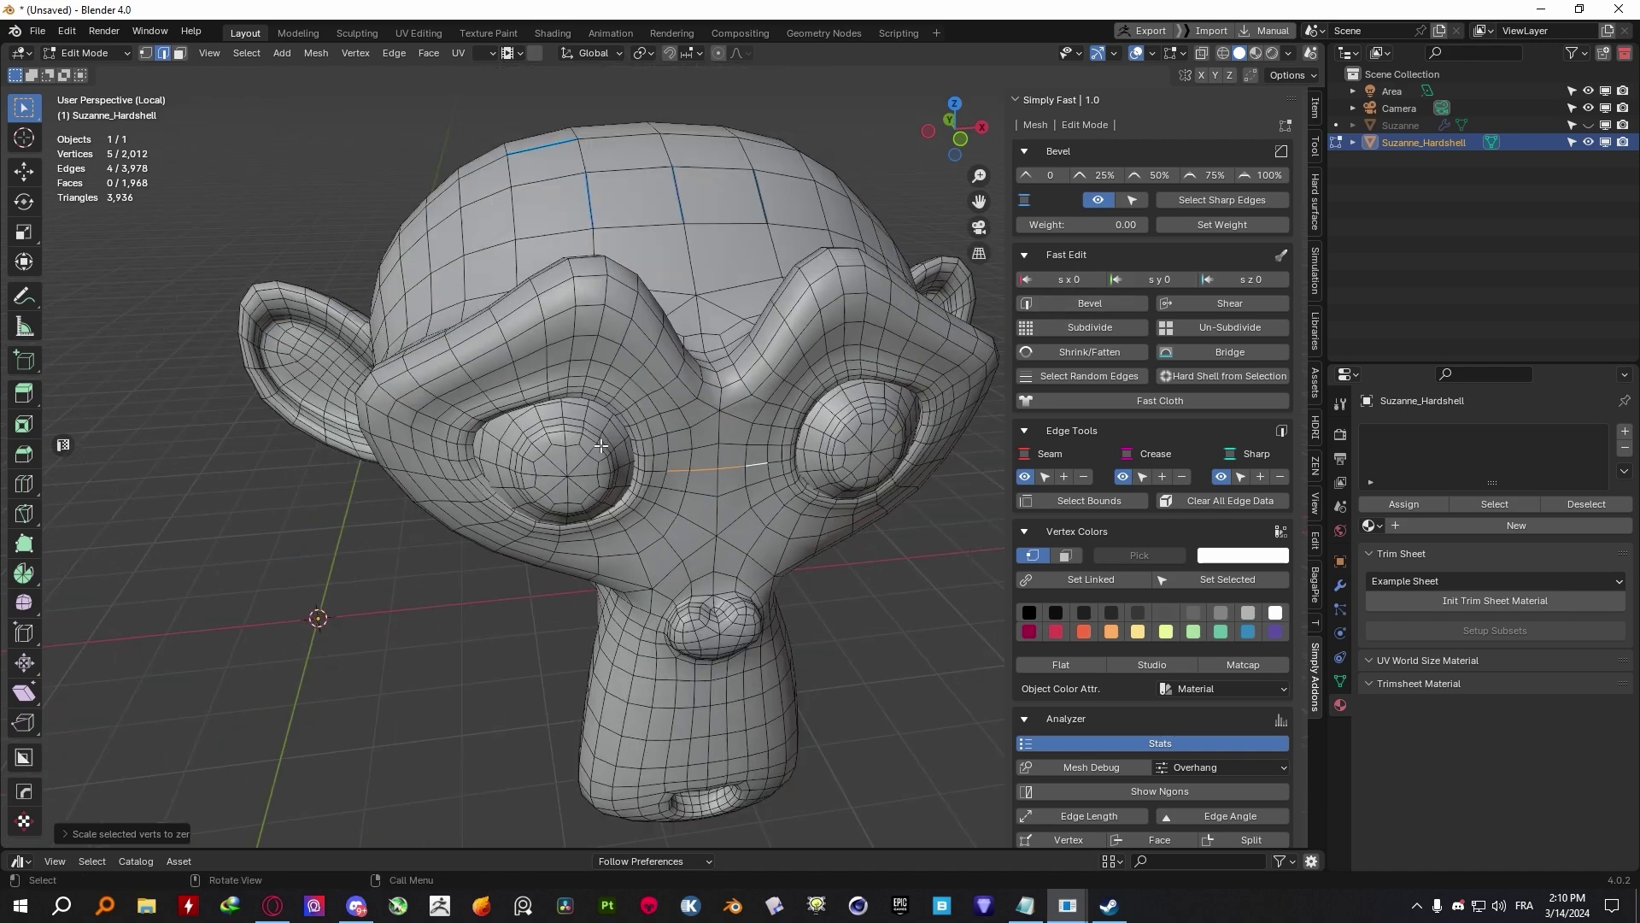
key("ctrl+z")
key("ctrl+z")
middle_click_drag(714, 156, 931, 256)
scroll(703, 399, "up", 4)
middle_click_drag(647, 339, 742, 382)
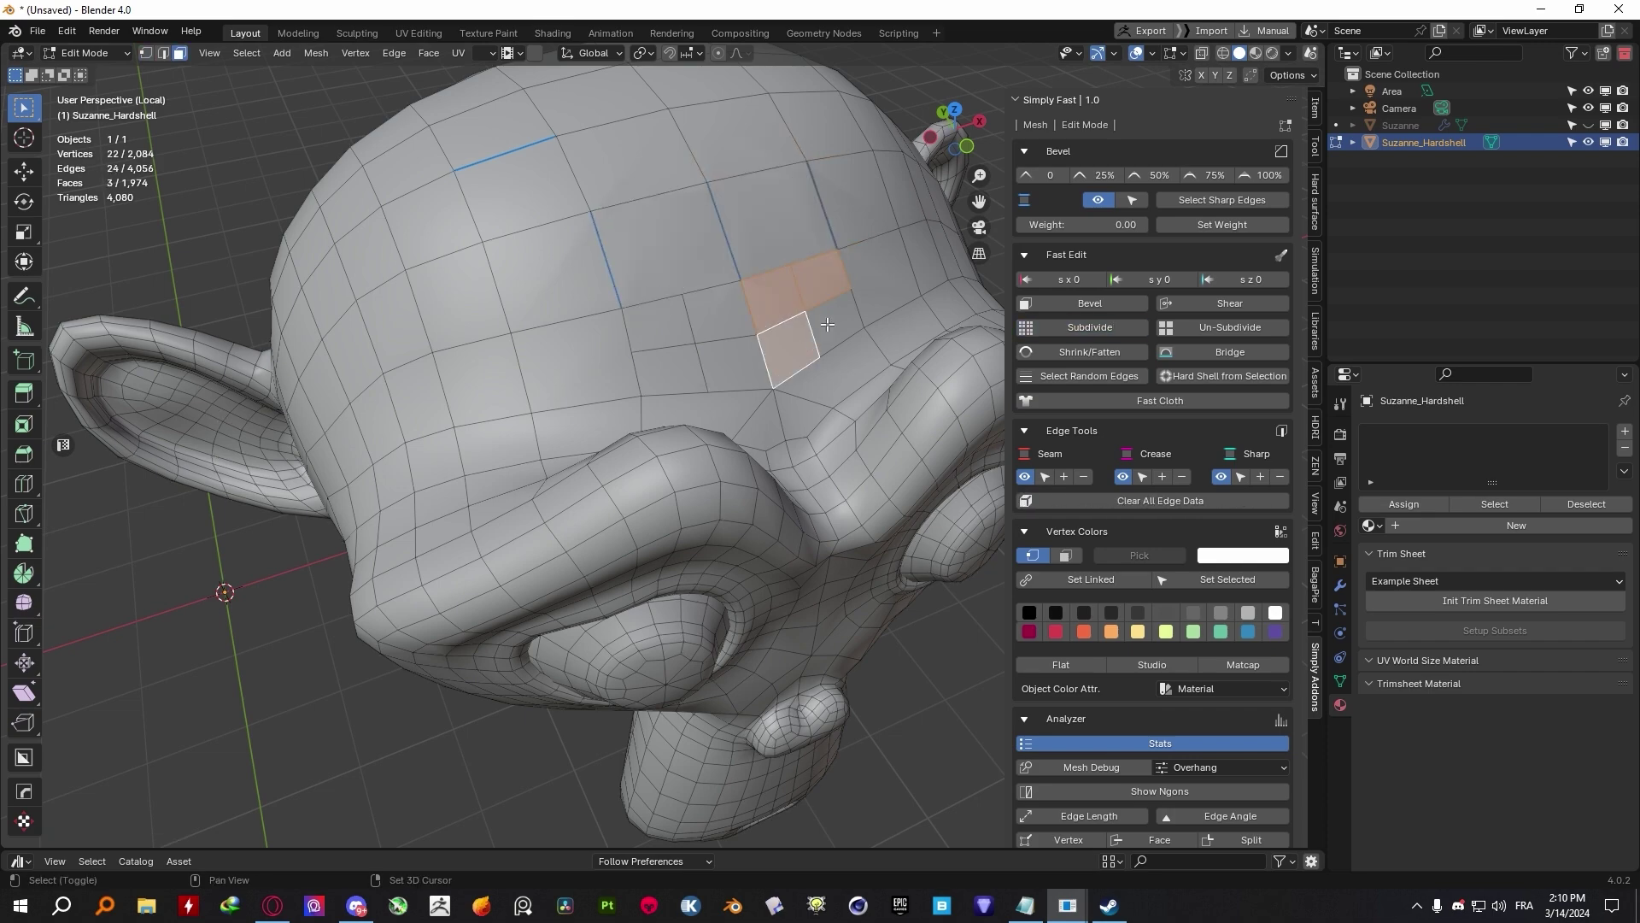
Select a face on the forehead patch to reduce its subdivisions.
scroll(936, 326, "down", 5)
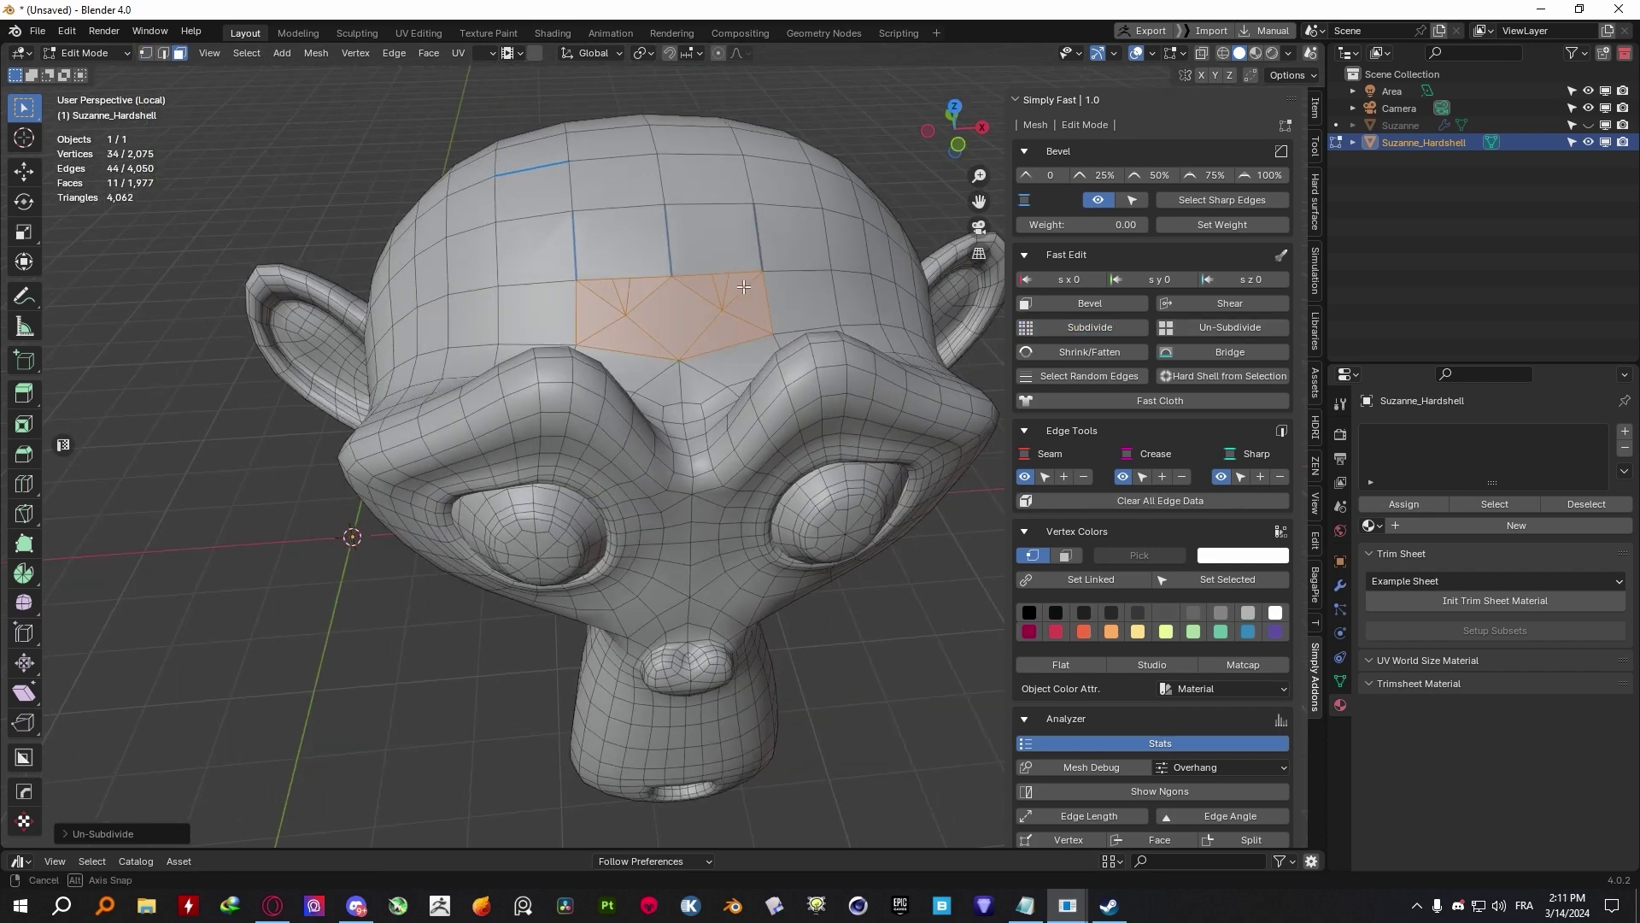
left_click(675, 350)
middle_click_drag(936, 326, 717, 401)
scroll(675, 350, "up", 3)
scroll(577, 460, "down", 5)
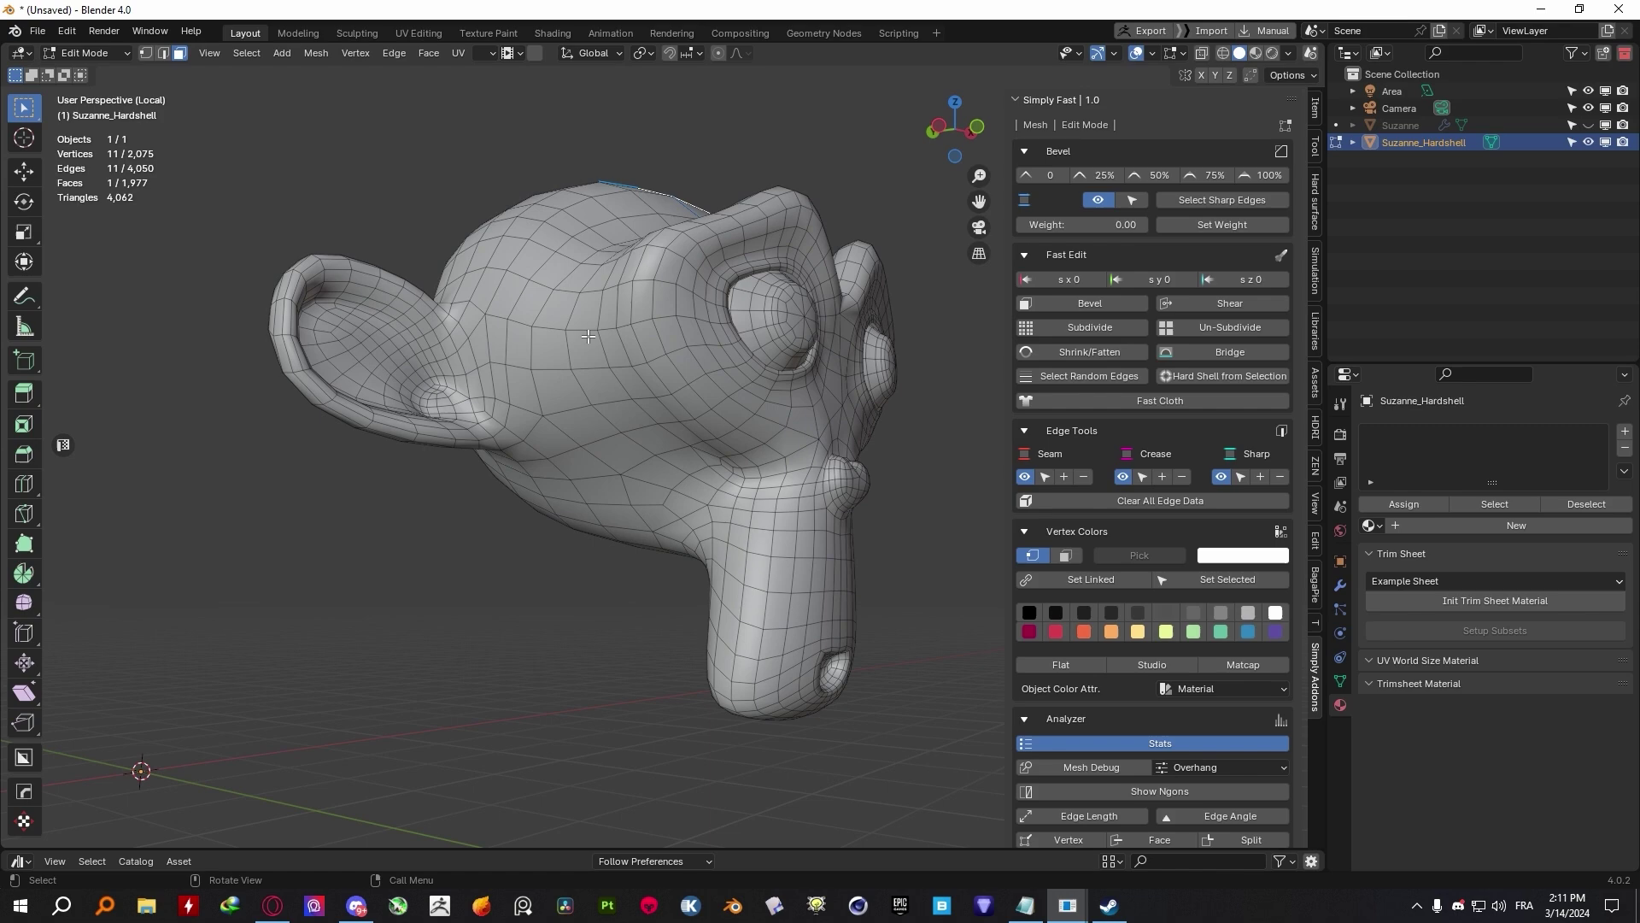
scroll(717, 402, "up", 5)
Bevel an edge loop along the side of the head.
key("2")
left_click(719, 404)
scroll(719, 404, "up", 1)
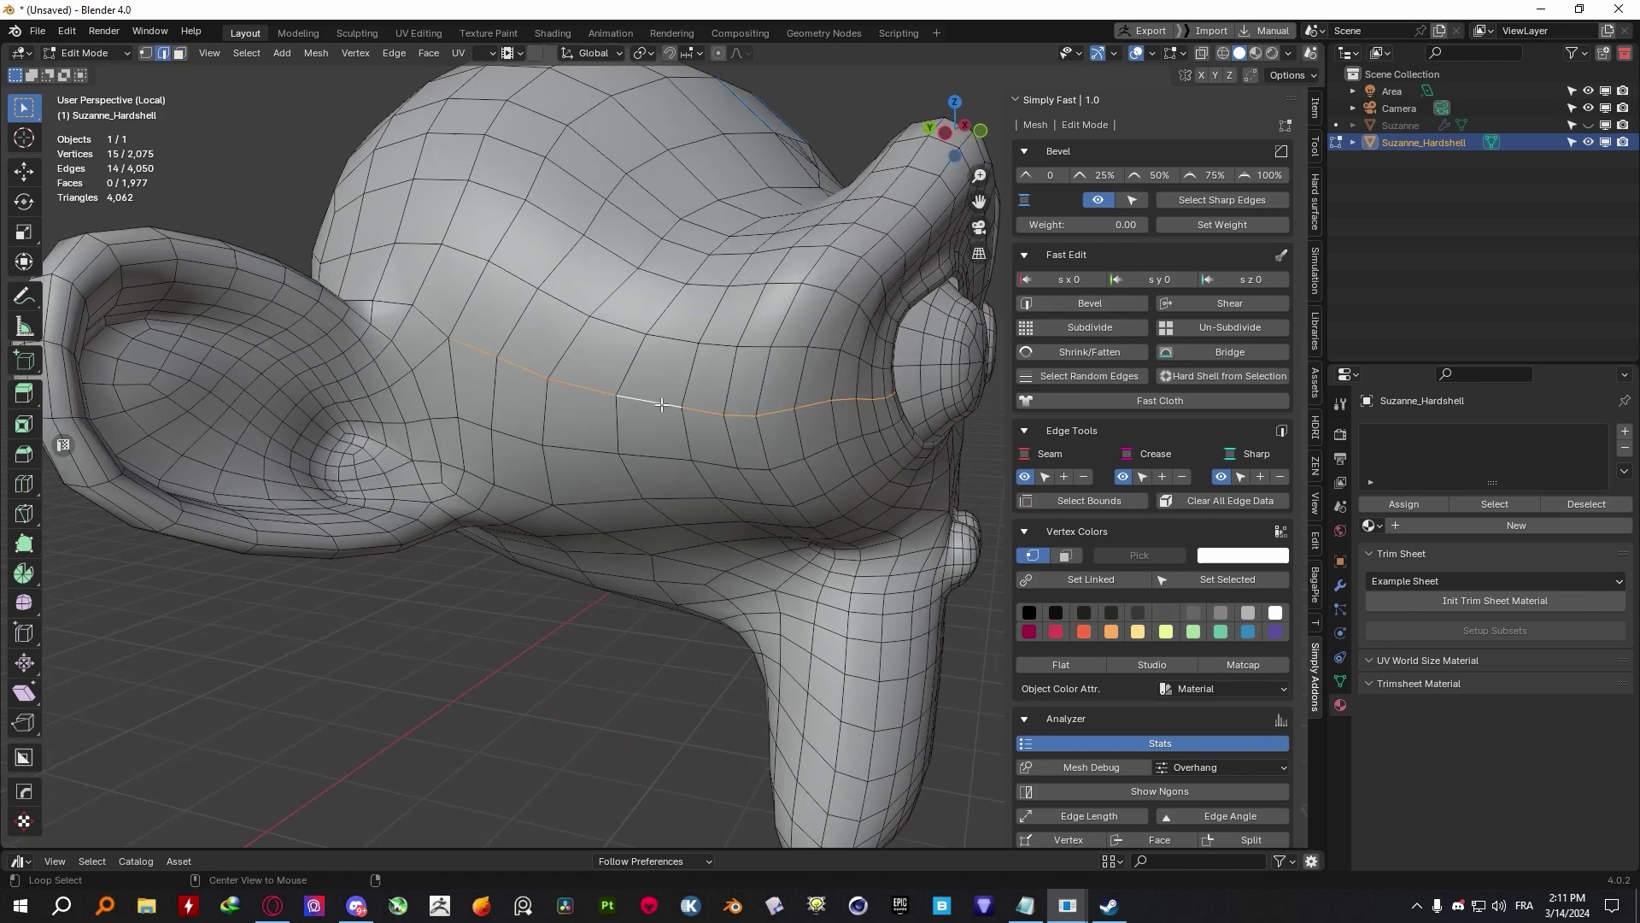
left_click(412, 249)
middle_click_drag(411, 248, 612, 291)
Select the whole mesh and inflate it with Shrink/Fatten.
key("a")
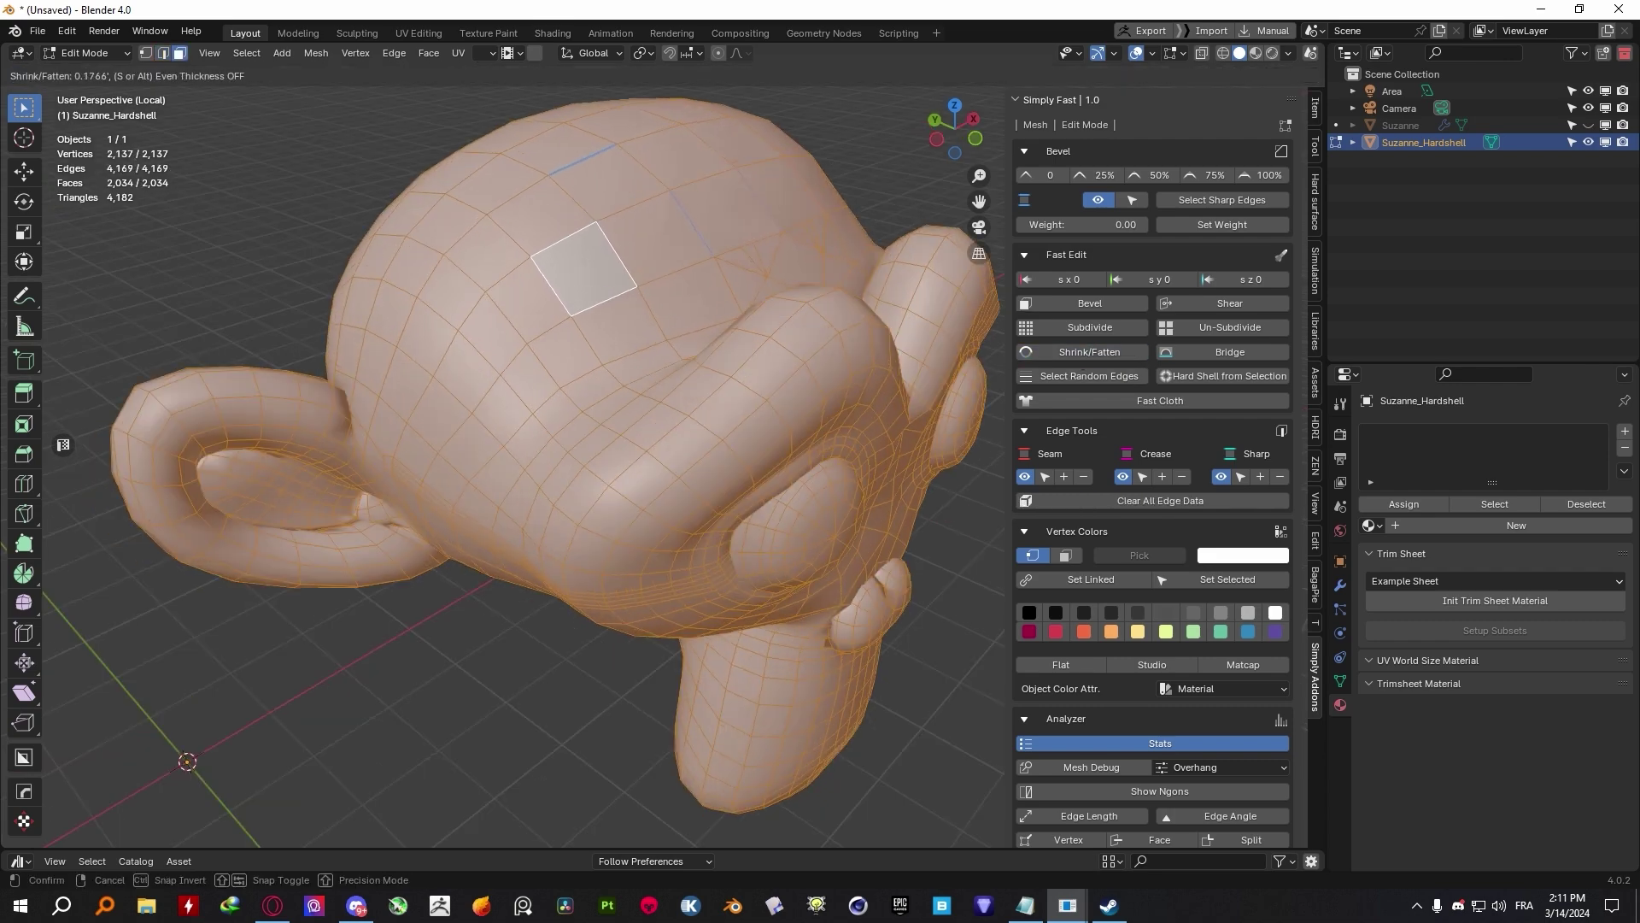
key("Escape")
key("Tab")
scroll(512, 427, "down", 4)
middle_click_drag(479, 401, 726, 479)
key("Tab")
Deselect the mesh and add an armature via the 'armature' search.
key("alt+a")
middle_click_drag(824, 579, 392, 443)
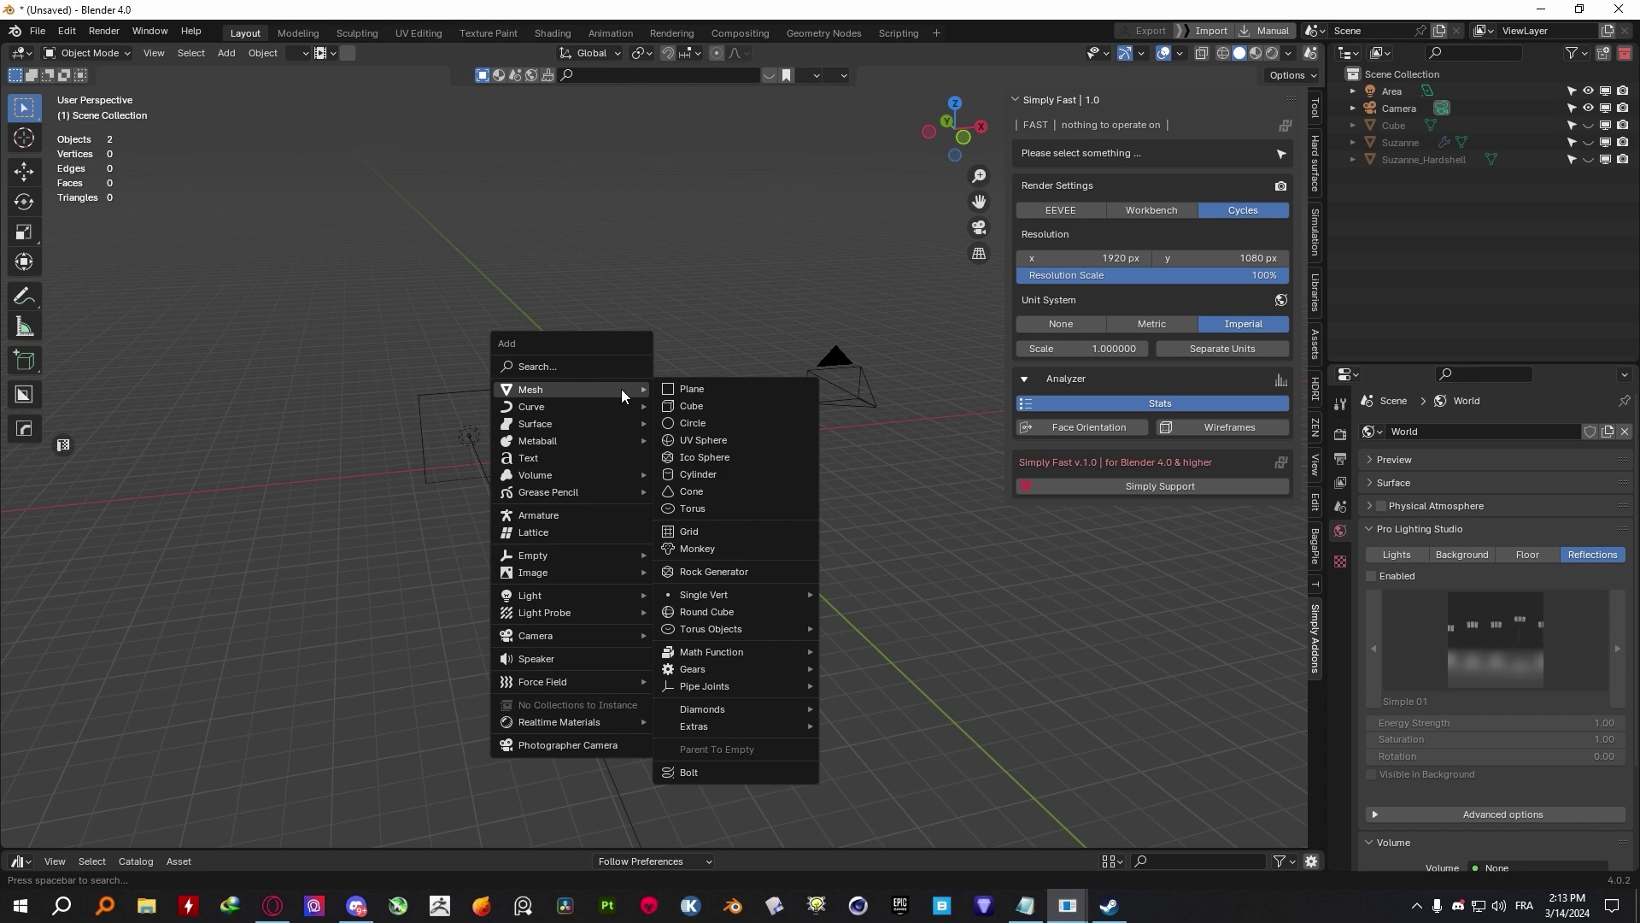
type("armature")
key("Return")
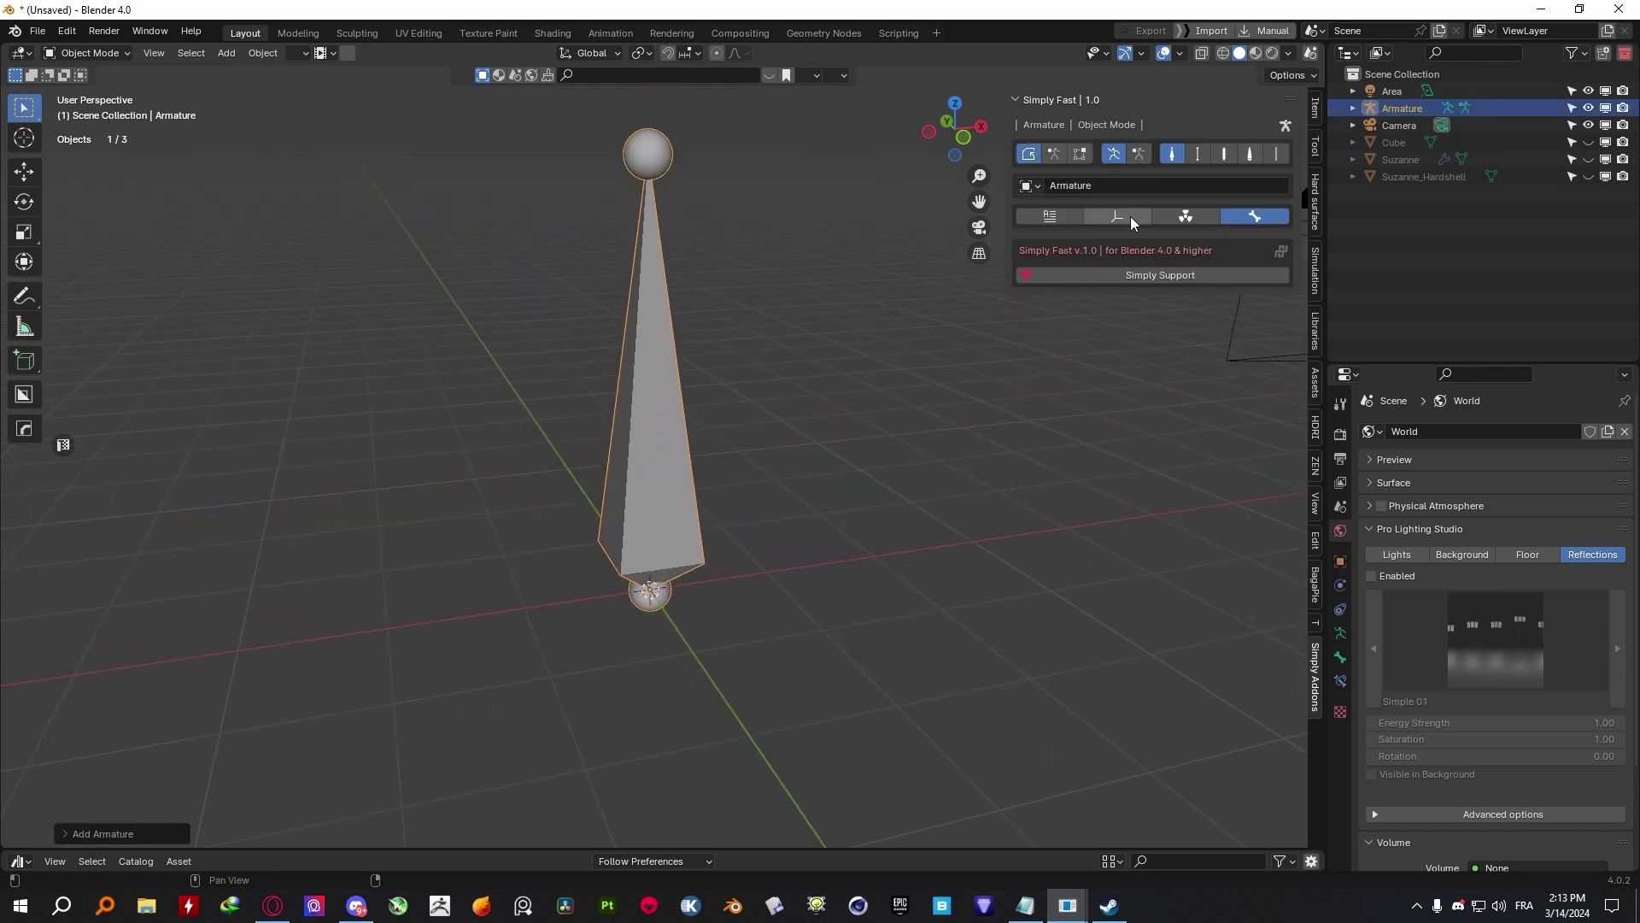
Put the armature in Pose Mode and select its bone.
left_click(1079, 155)
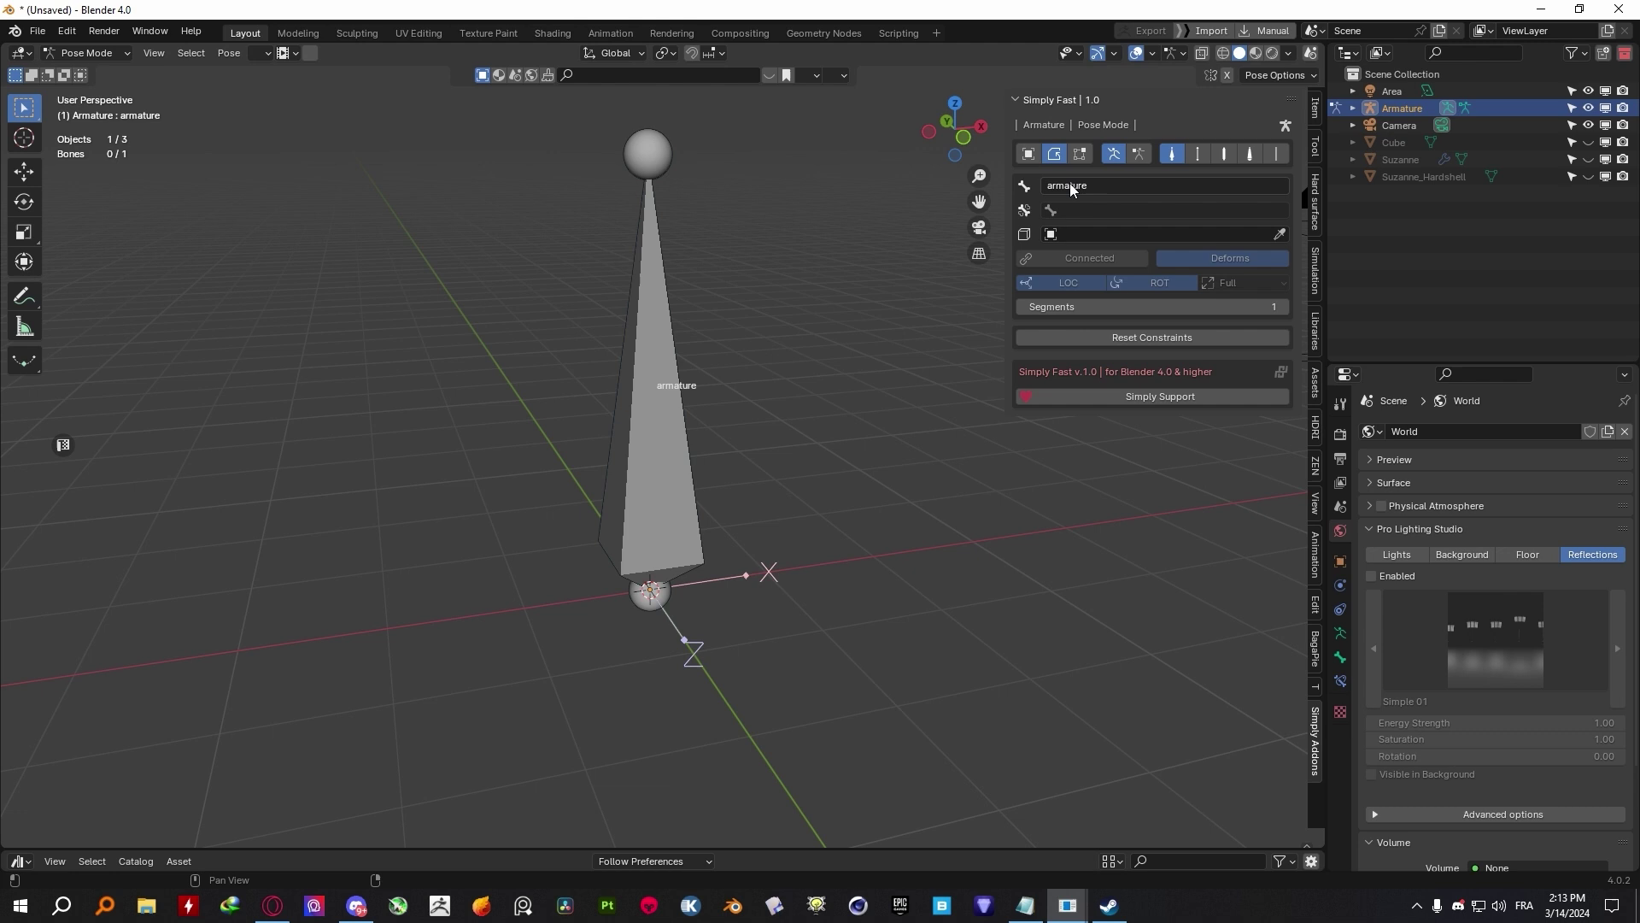
key("a")
left_click(1162, 235)
middle_click_drag(1026, 359, 846, 350)
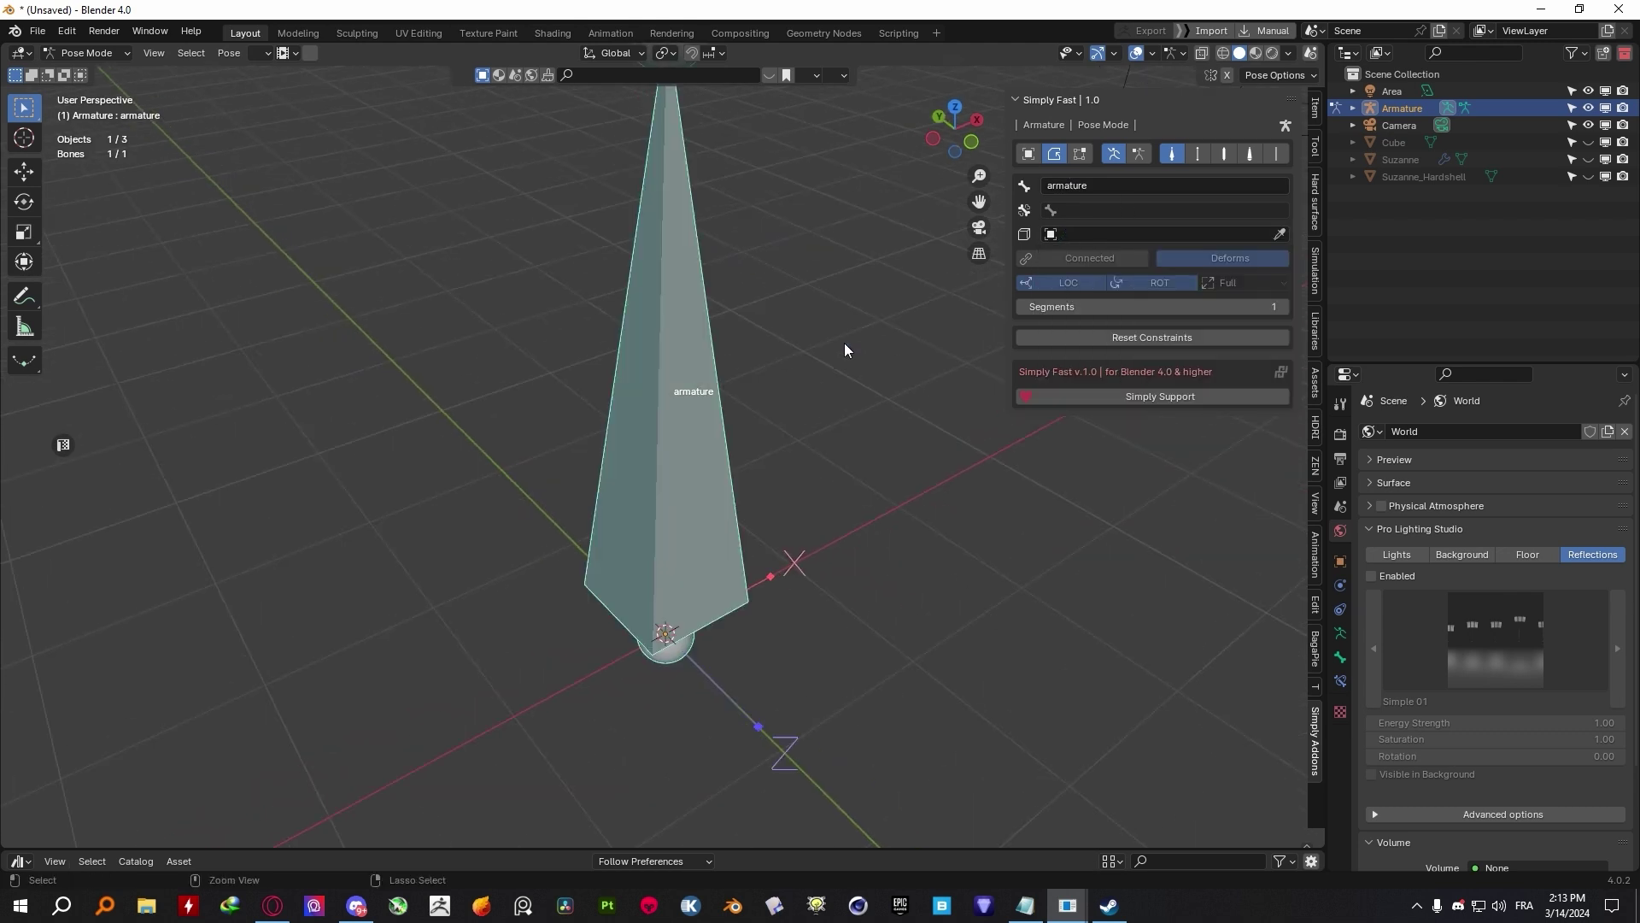
Show the bone as envelope then wire in Edit Mode, then octahedral in Pose Mode.
left_click(1080, 154)
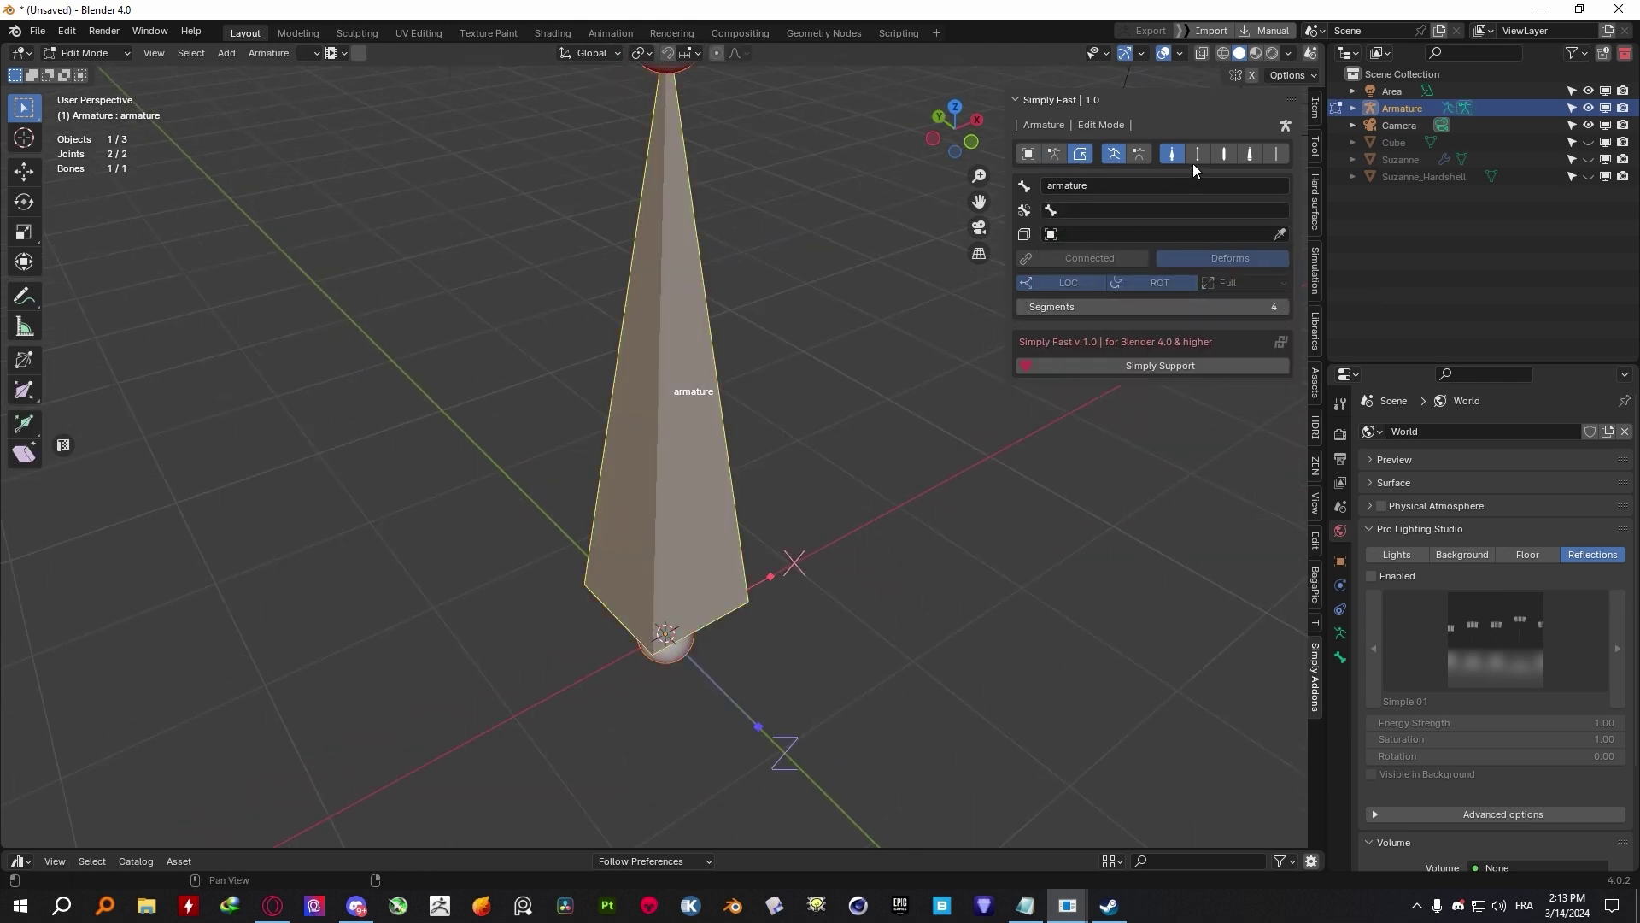
left_click(1250, 154)
left_click(1276, 154)
left_click(1028, 155)
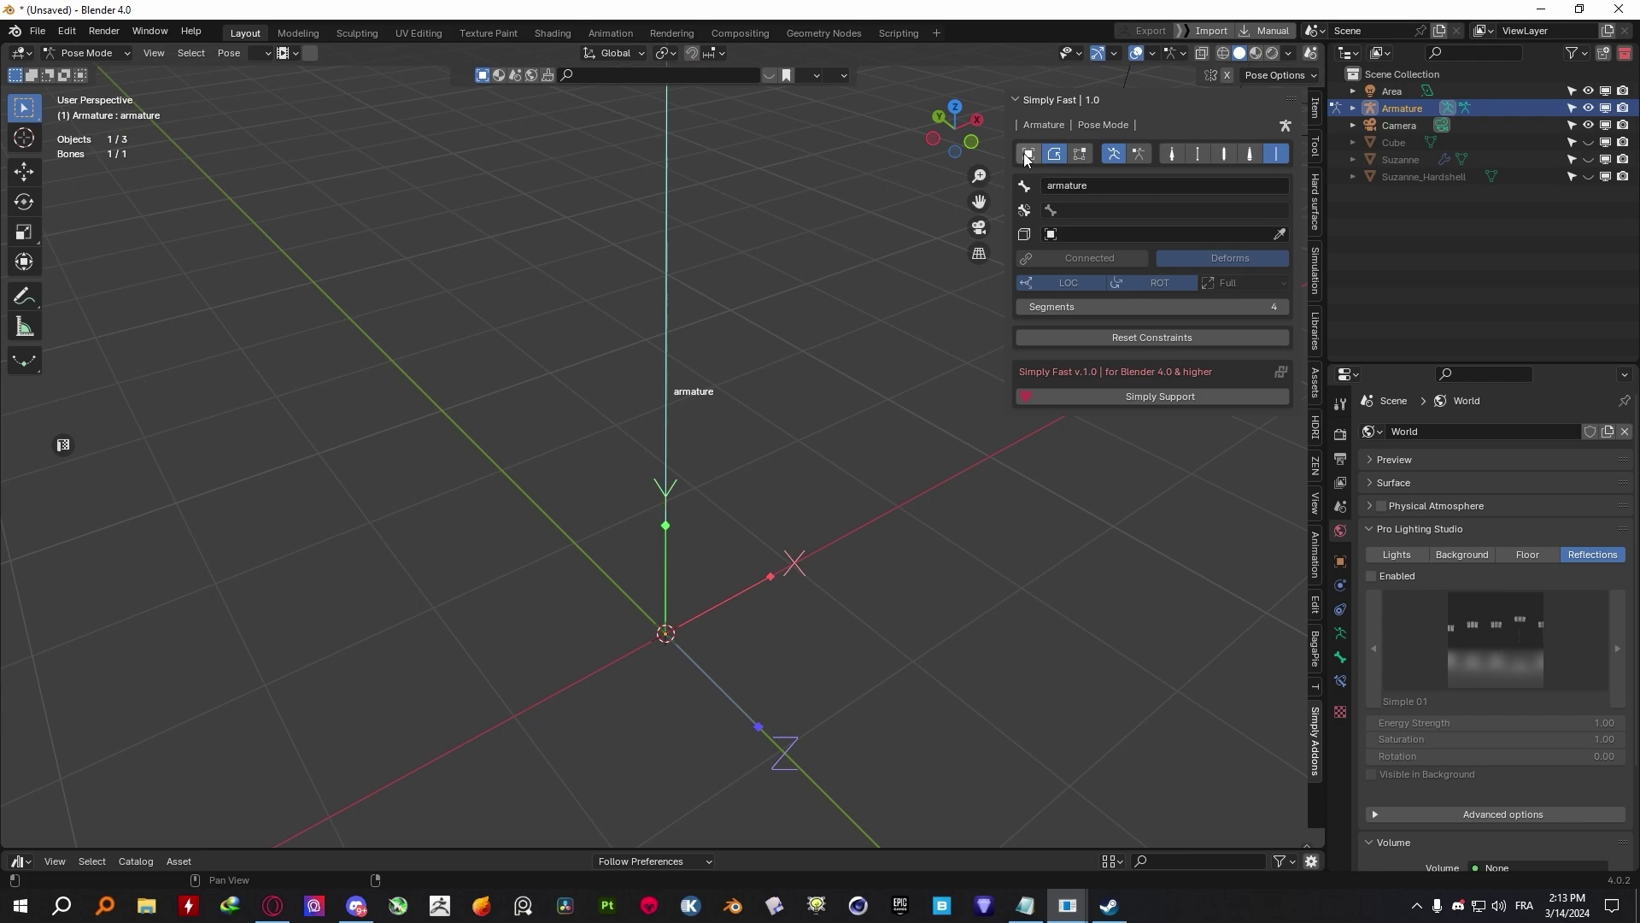
left_click(1172, 154)
key("Home")
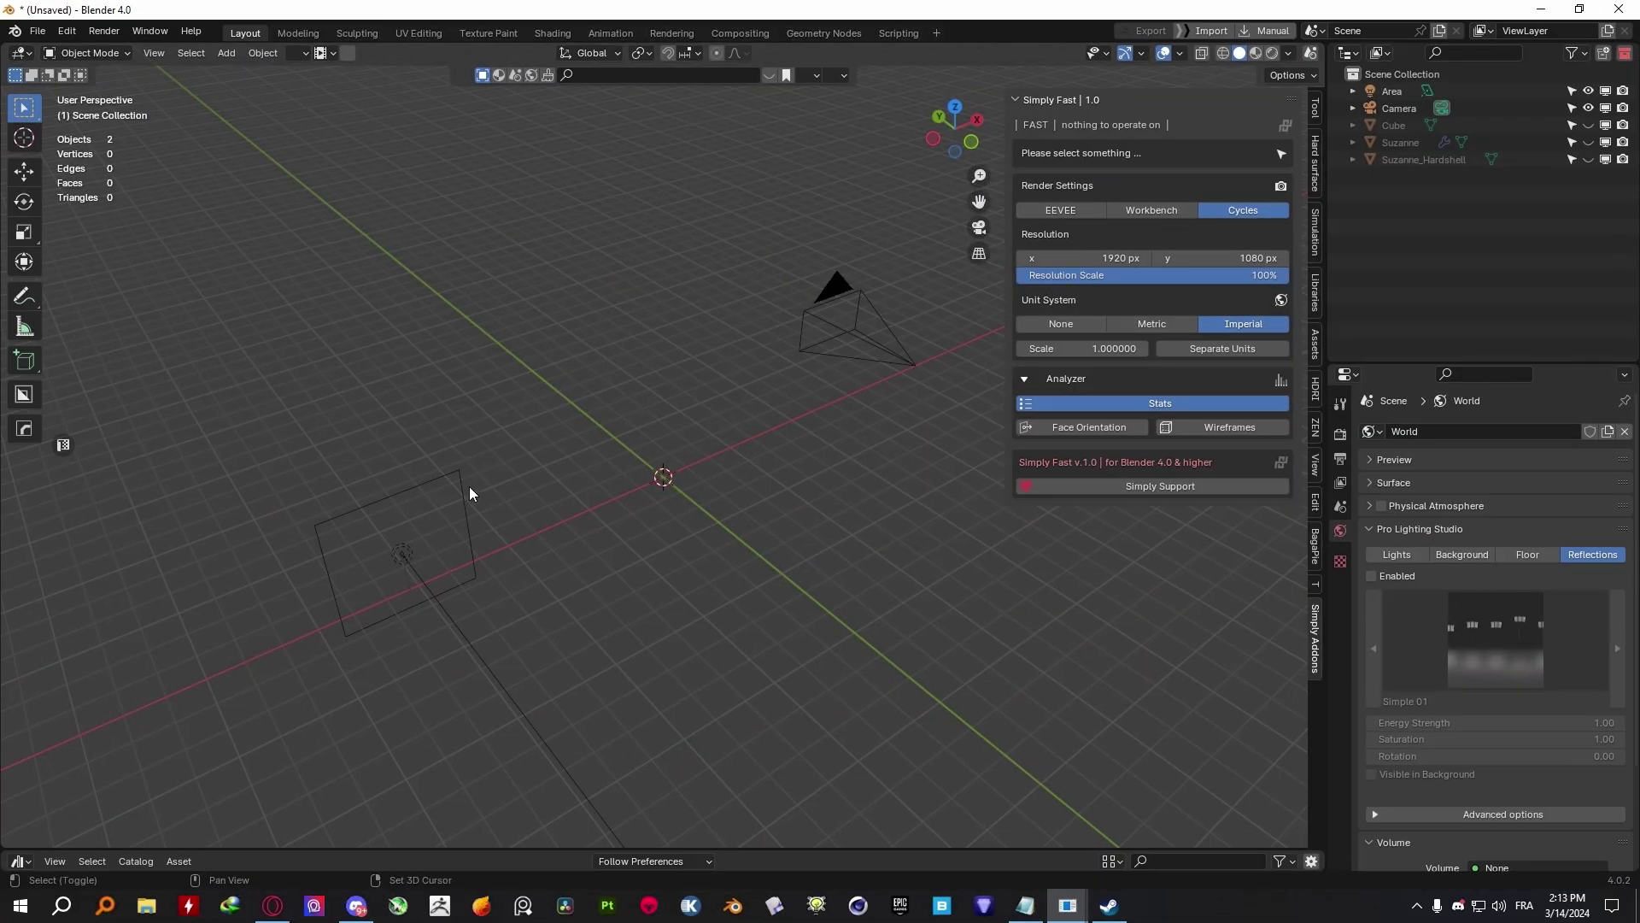
Select the area light, colour it yellow, and set its shape to Disk.
scroll(469, 486, "up", 3)
left_click(611, 403)
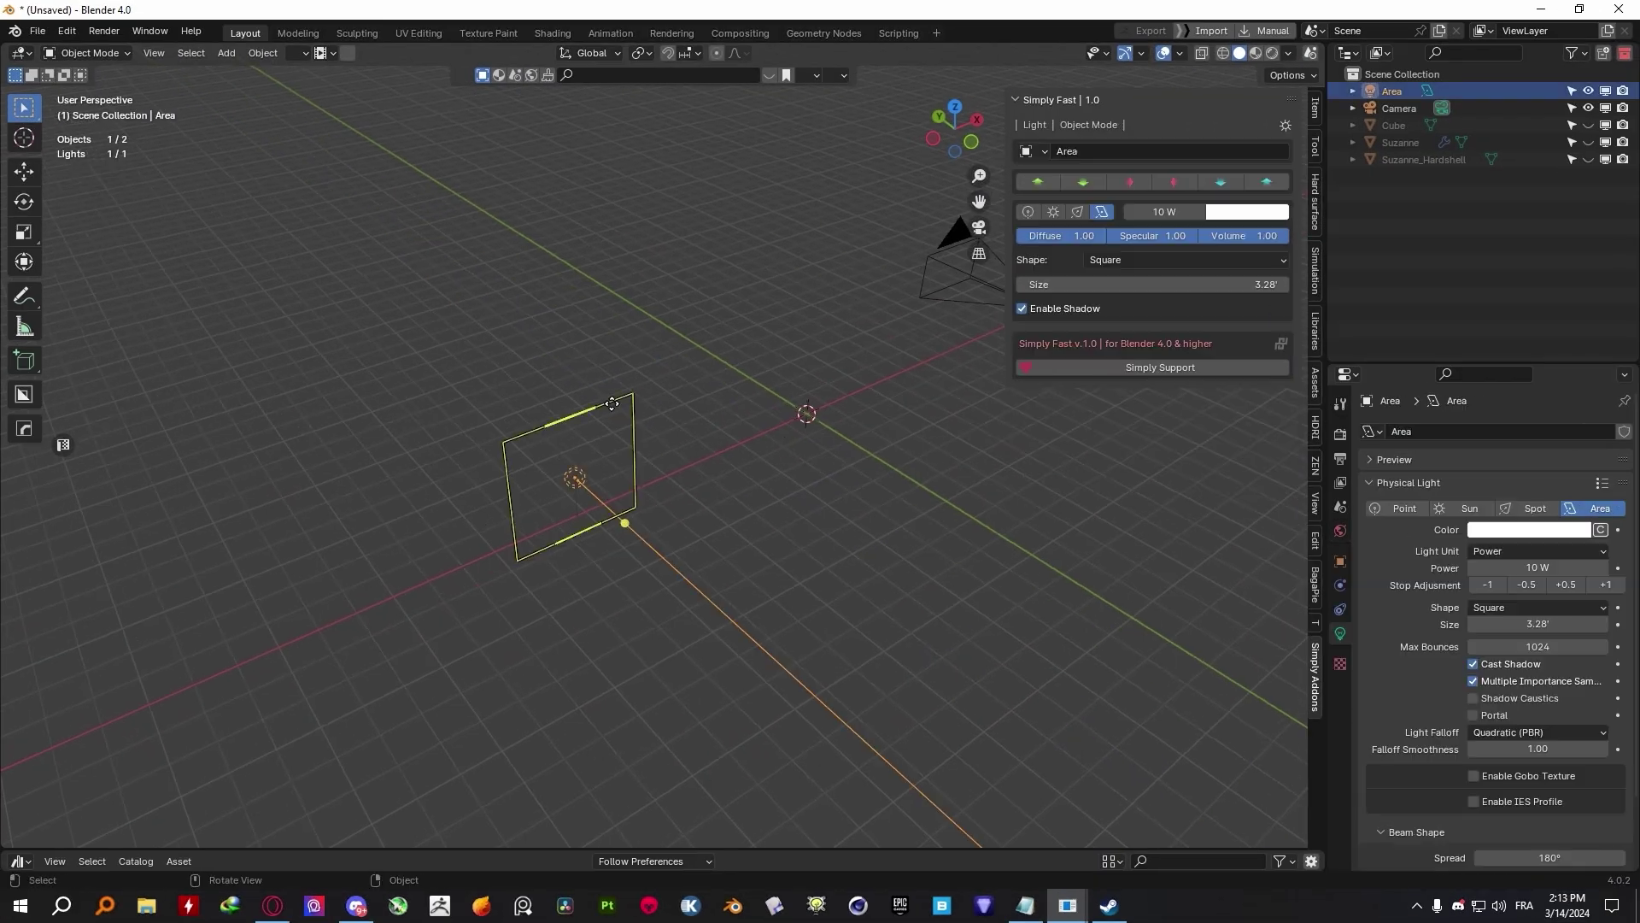
middle_click_drag(611, 404, 553, 359)
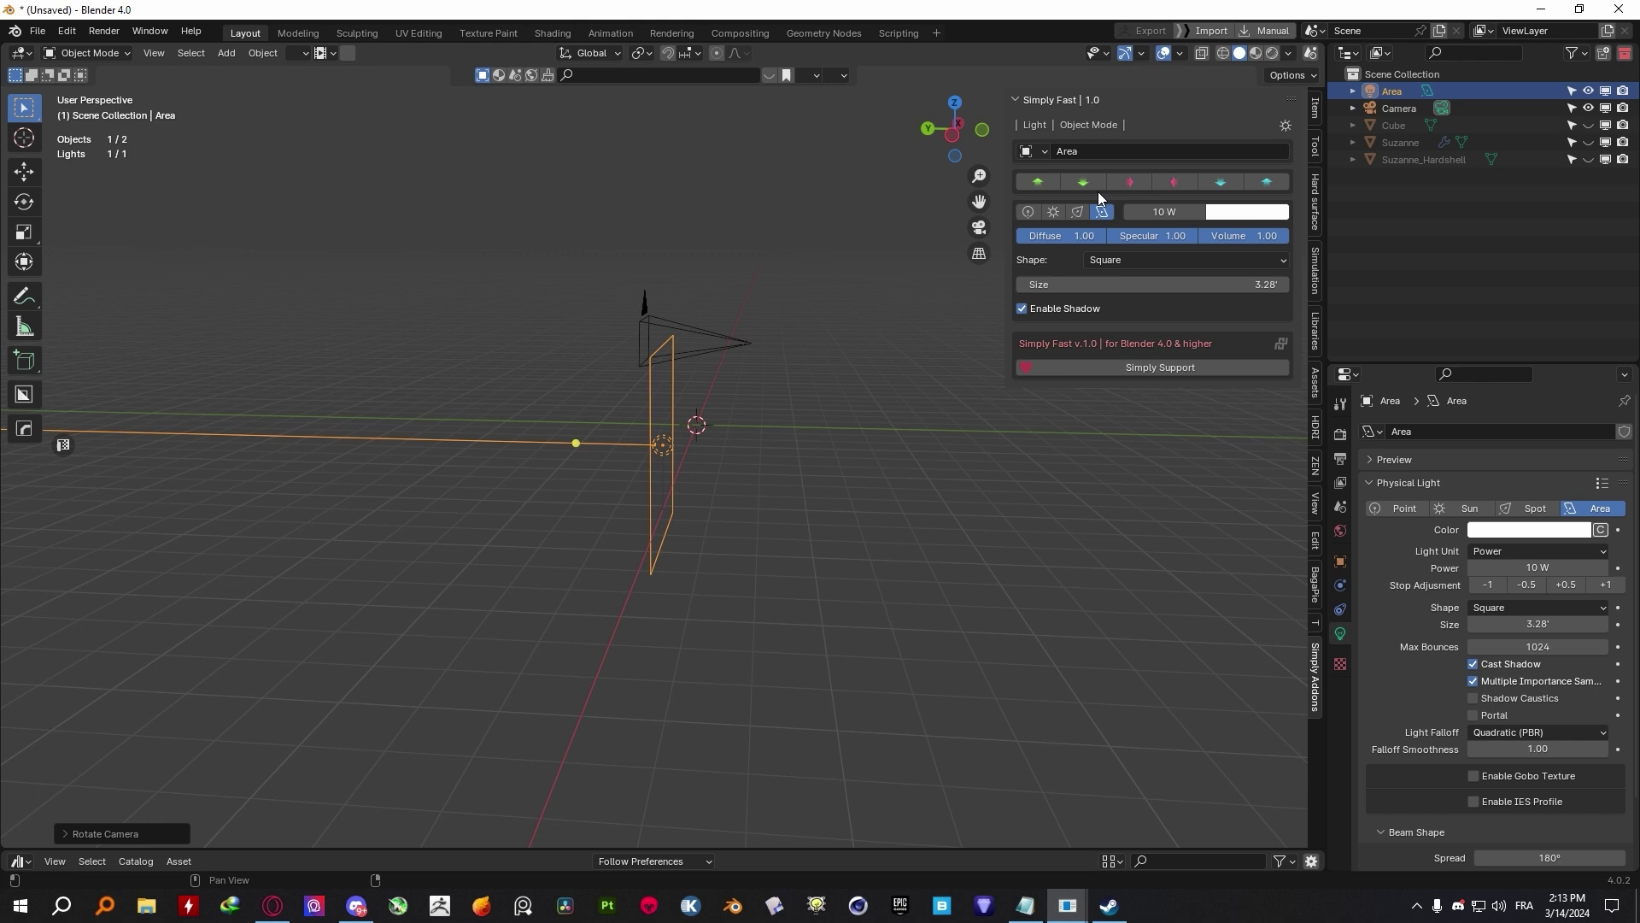
left_click(1053, 211)
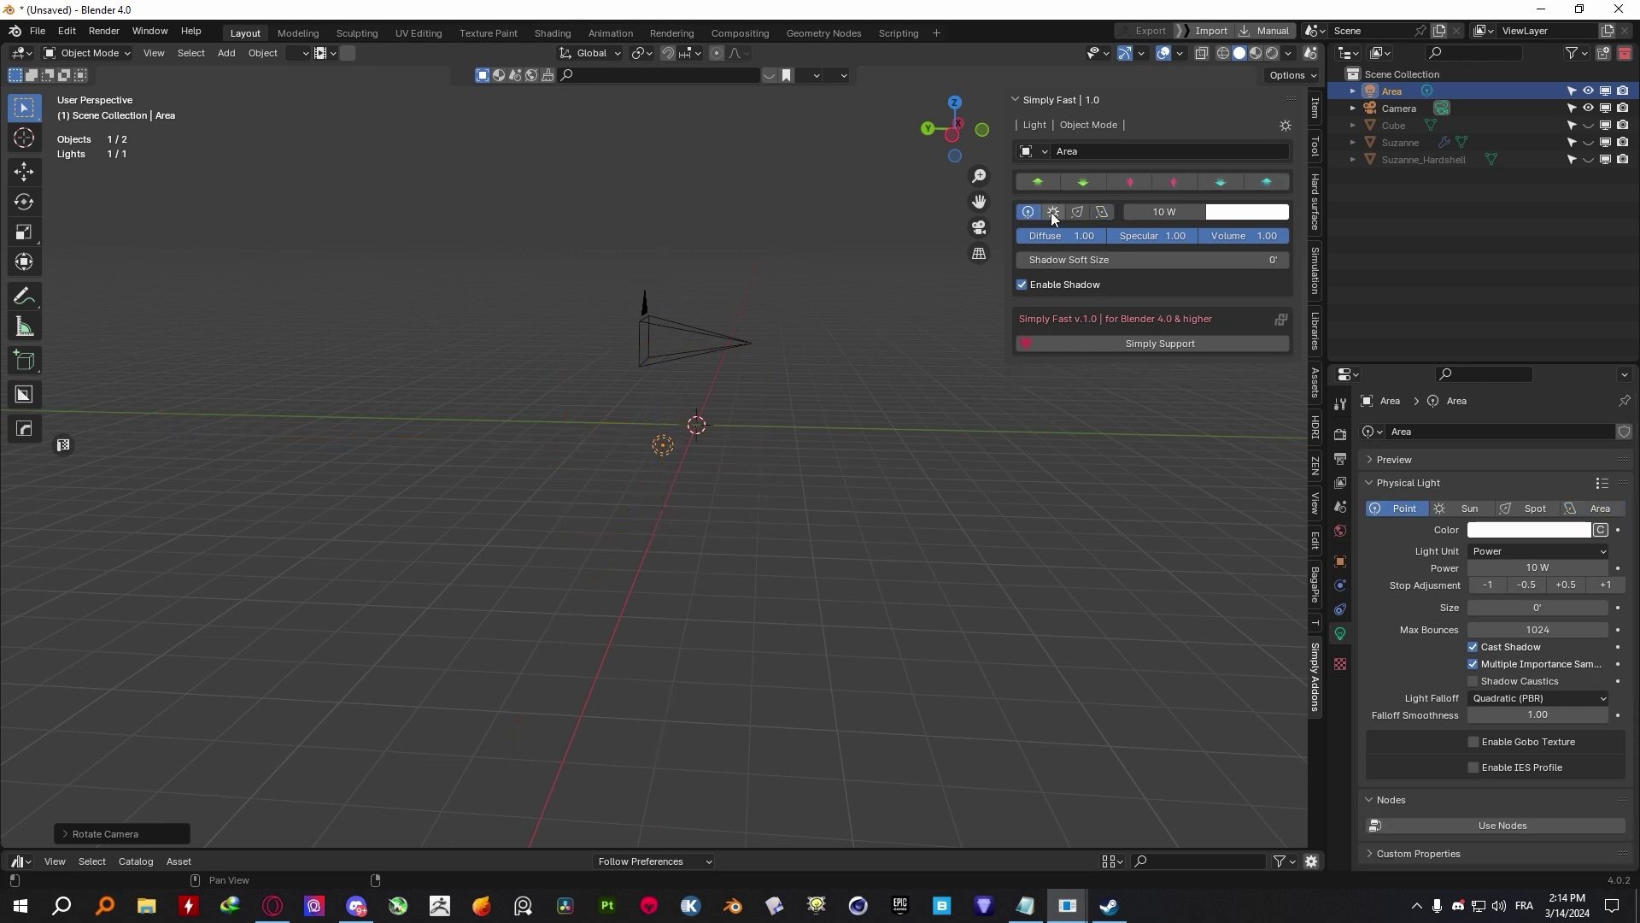
left_click(1077, 211)
left_click(1102, 211)
left_click(1210, 215)
left_click(1342, 367)
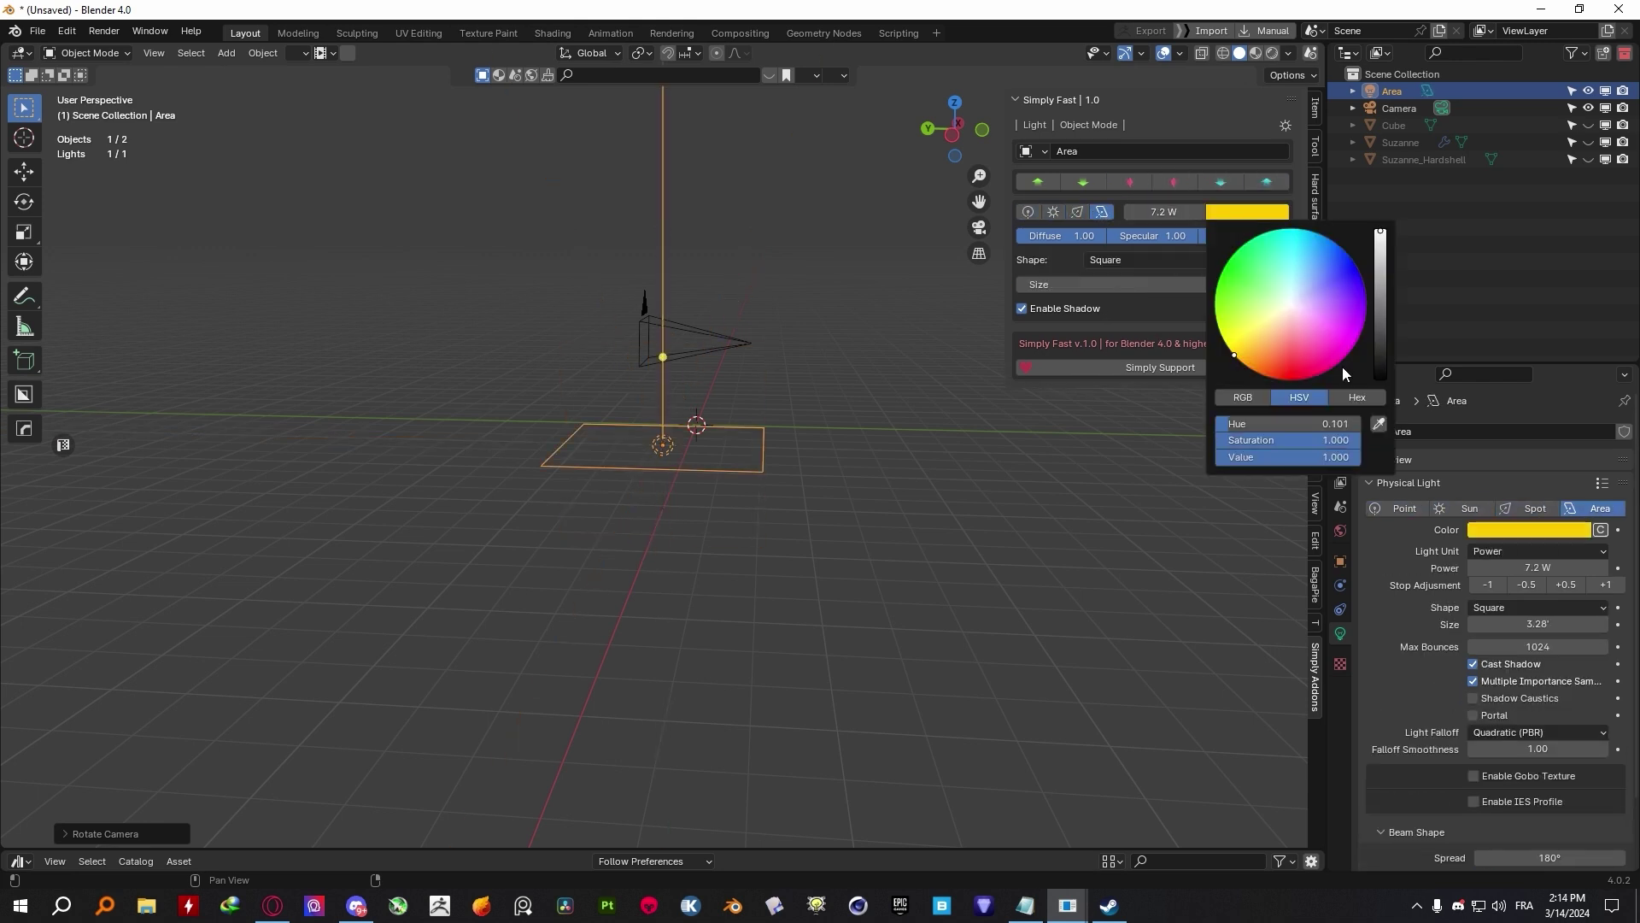
left_click(1136, 260)
left_click(1125, 301)
Cycle the light through Spot, Point, Sun and Area types, ending on Spot.
left_click(1077, 211)
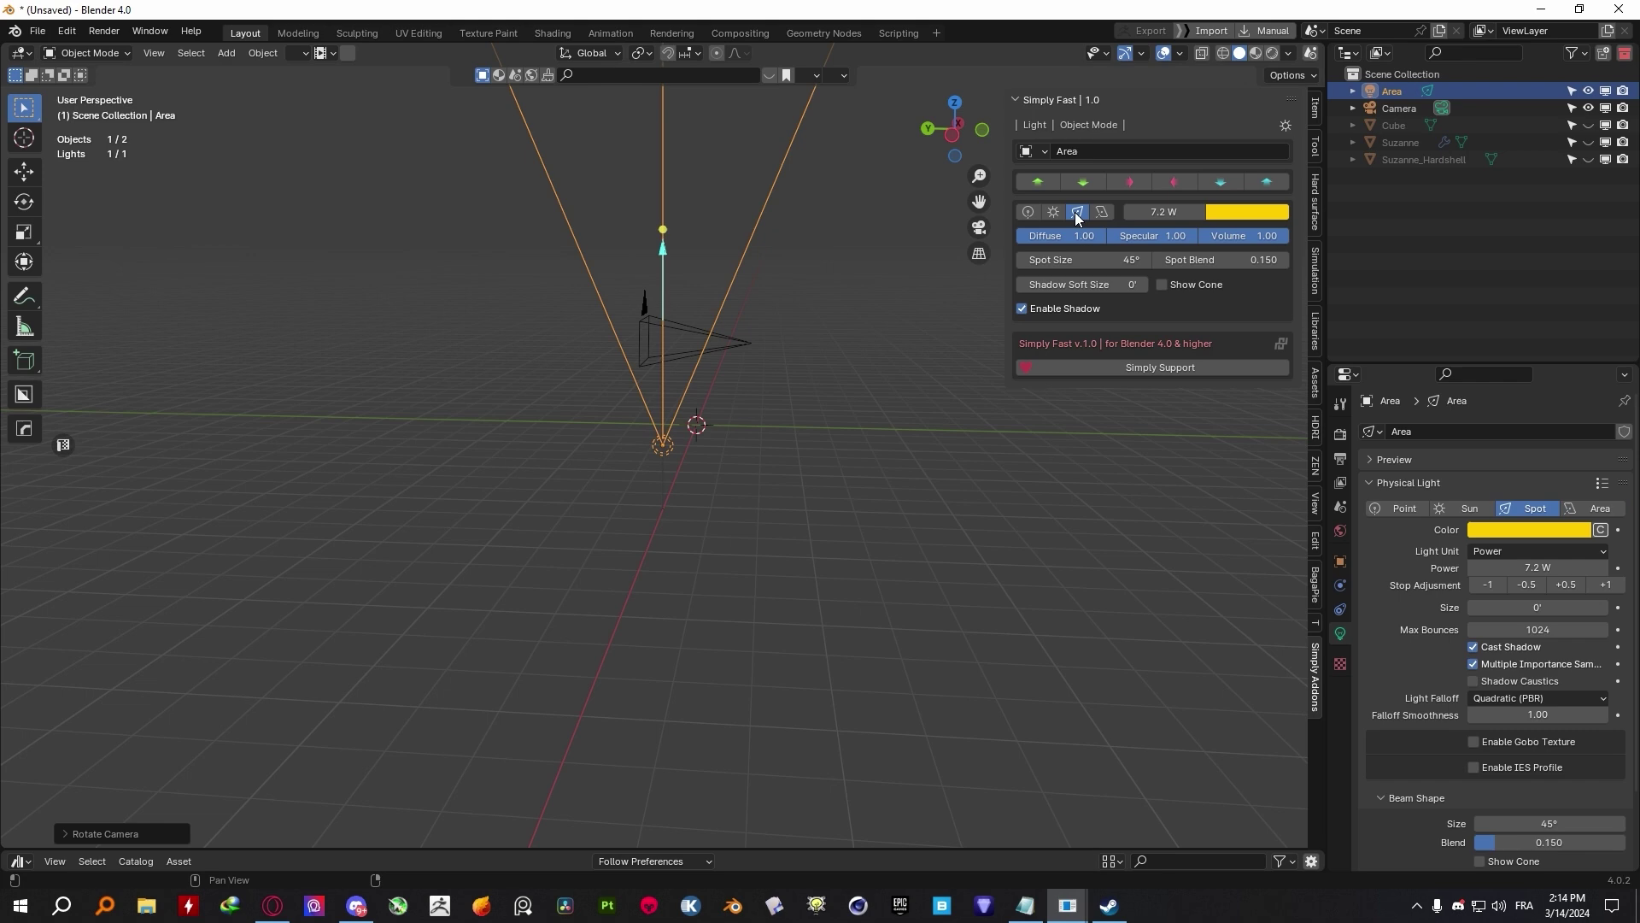
left_click(1027, 212)
left_click(1053, 211)
left_click(1079, 211)
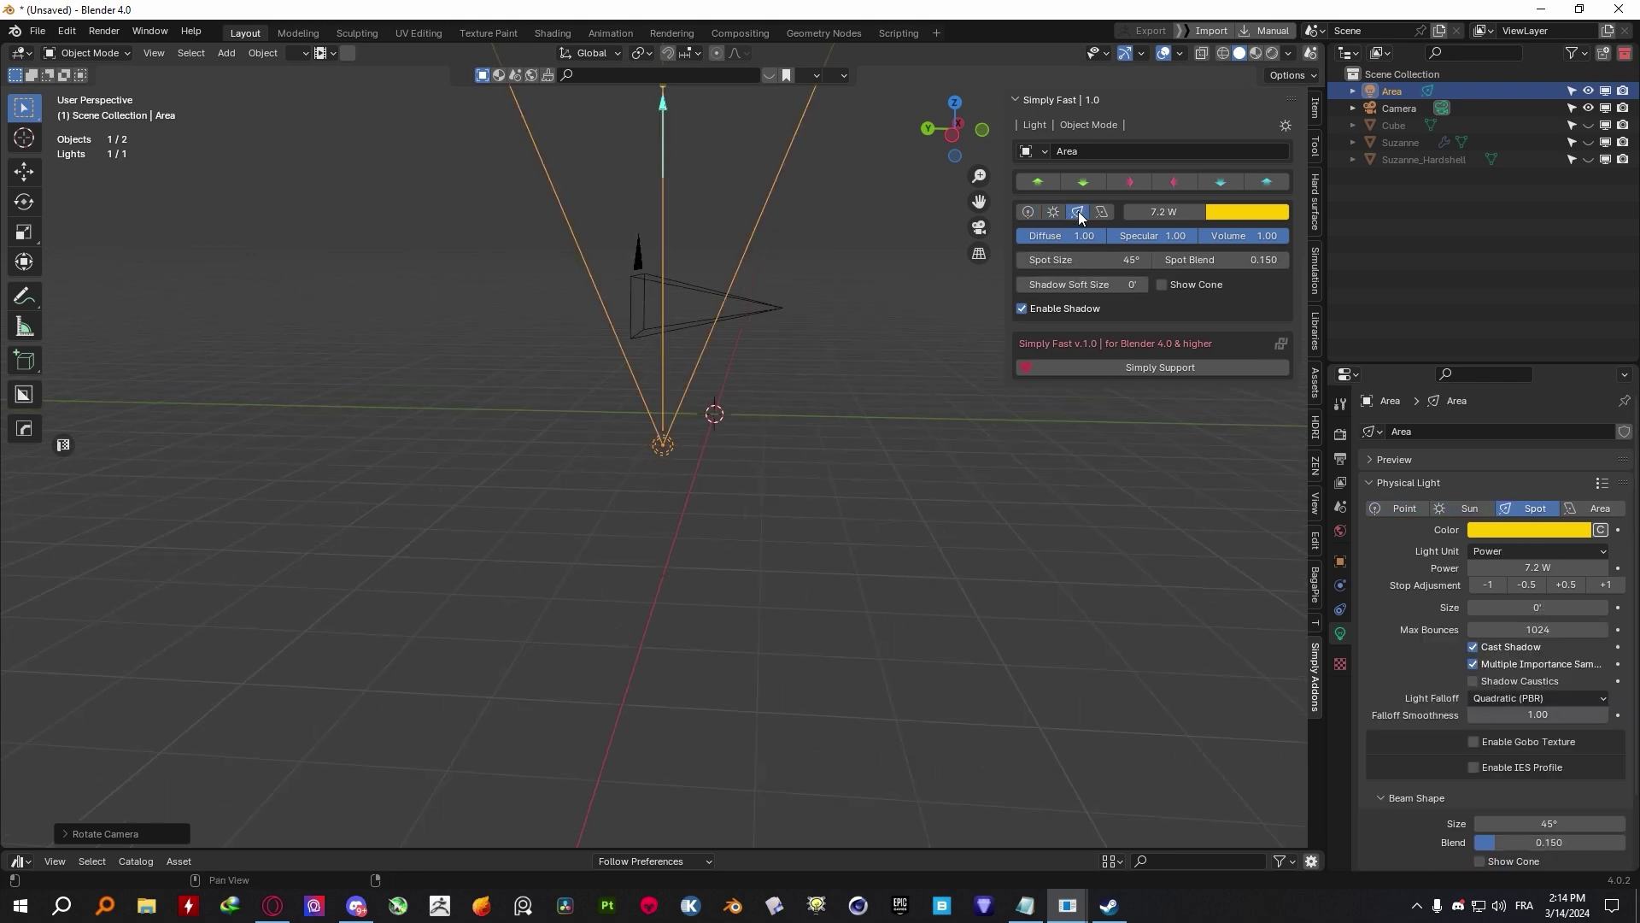
left_click(1102, 212)
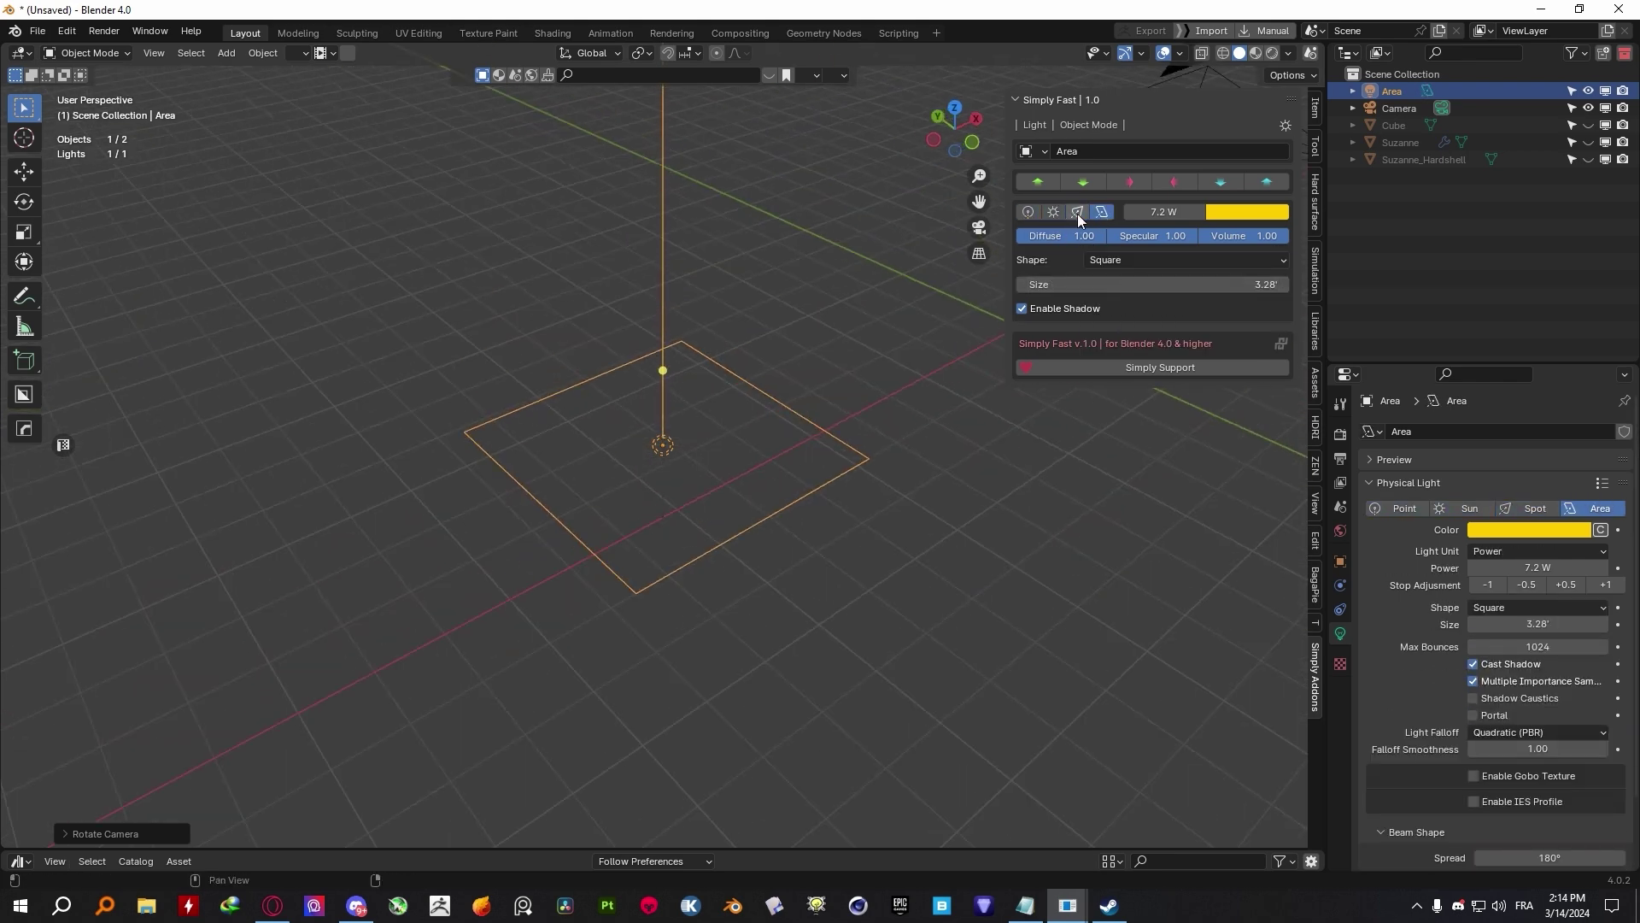
left_click(1079, 213)
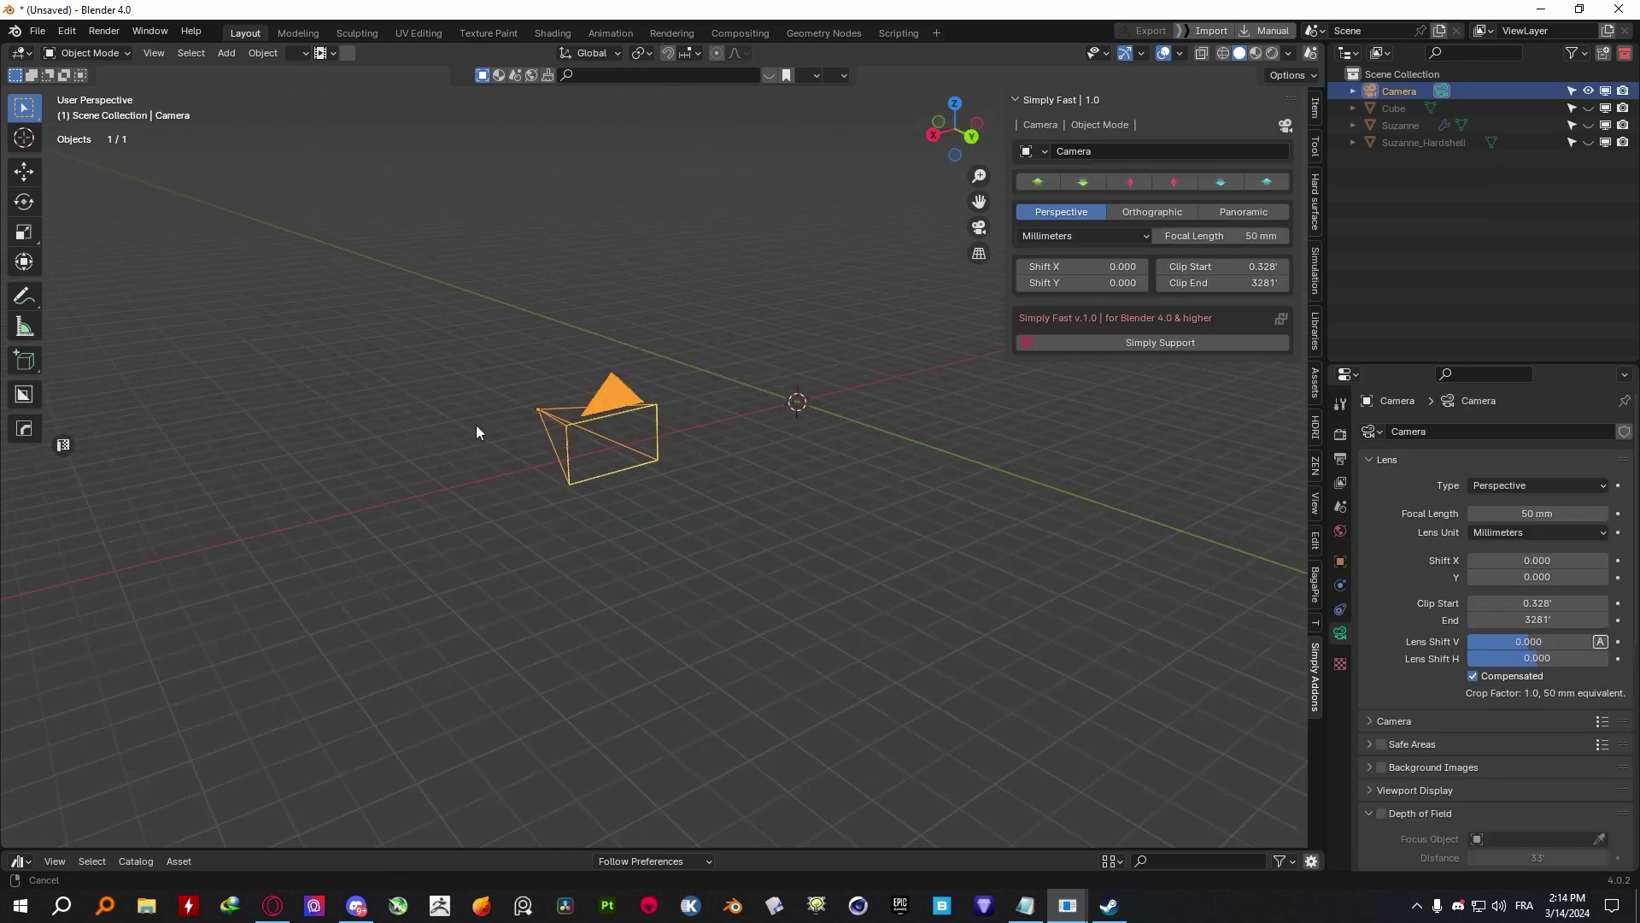
Try Panoramic and Orthographic camera types, then set Perspective with a 131 mm focal length.
scroll(815, 434, "up", 3)
key("alt+w")
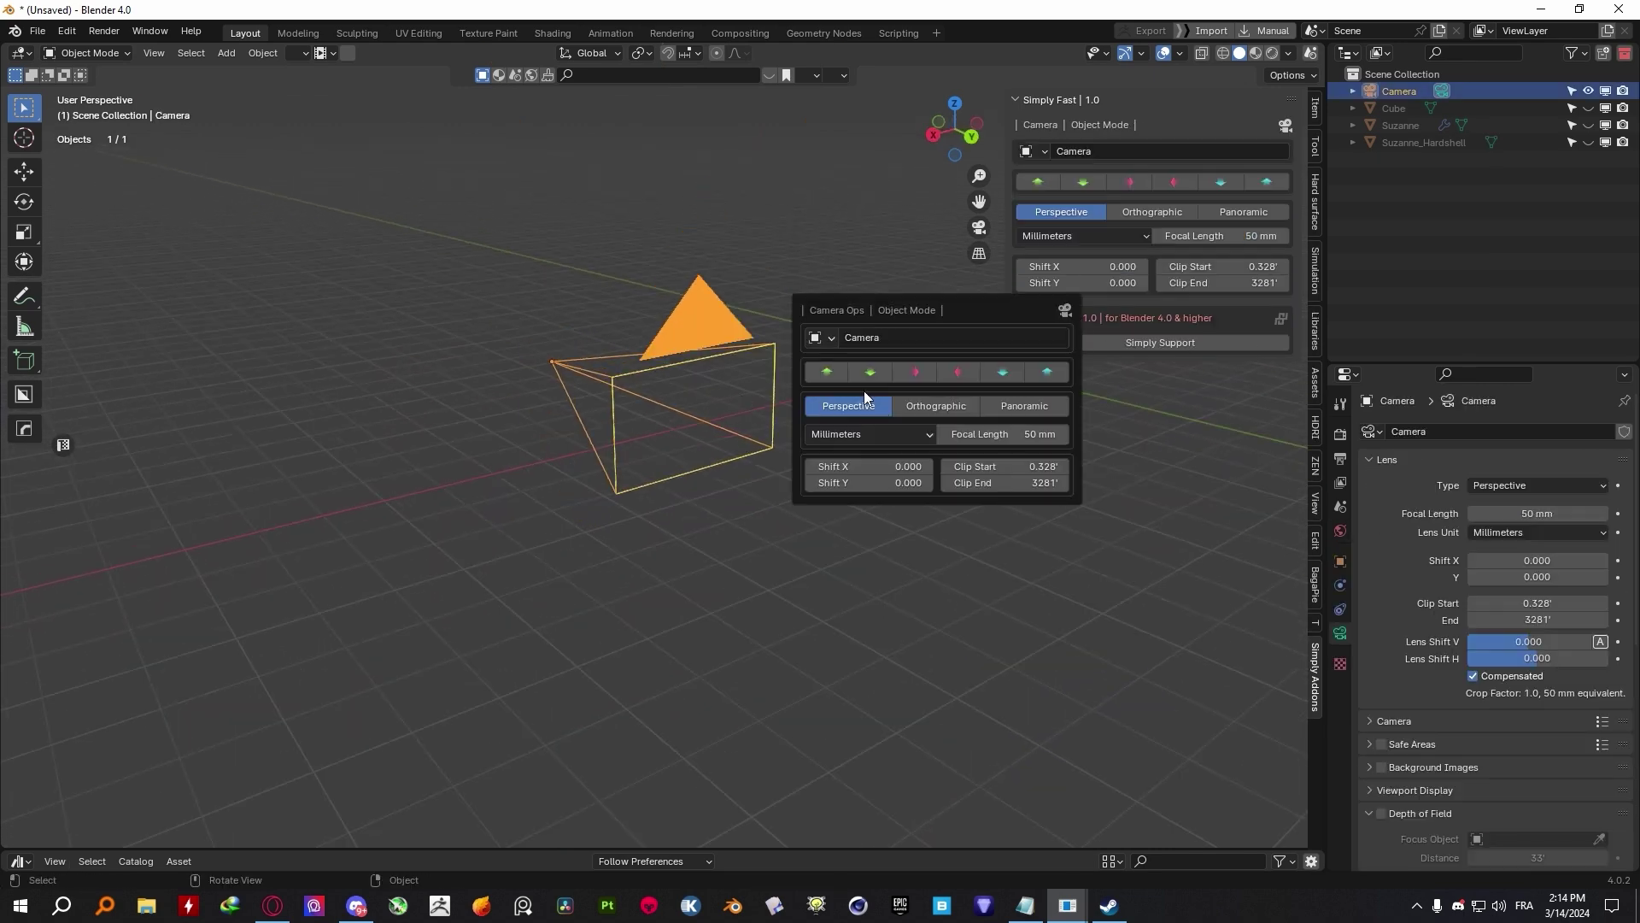
left_click(885, 369)
left_click(1000, 371)
left_click(1024, 407)
left_click(931, 409)
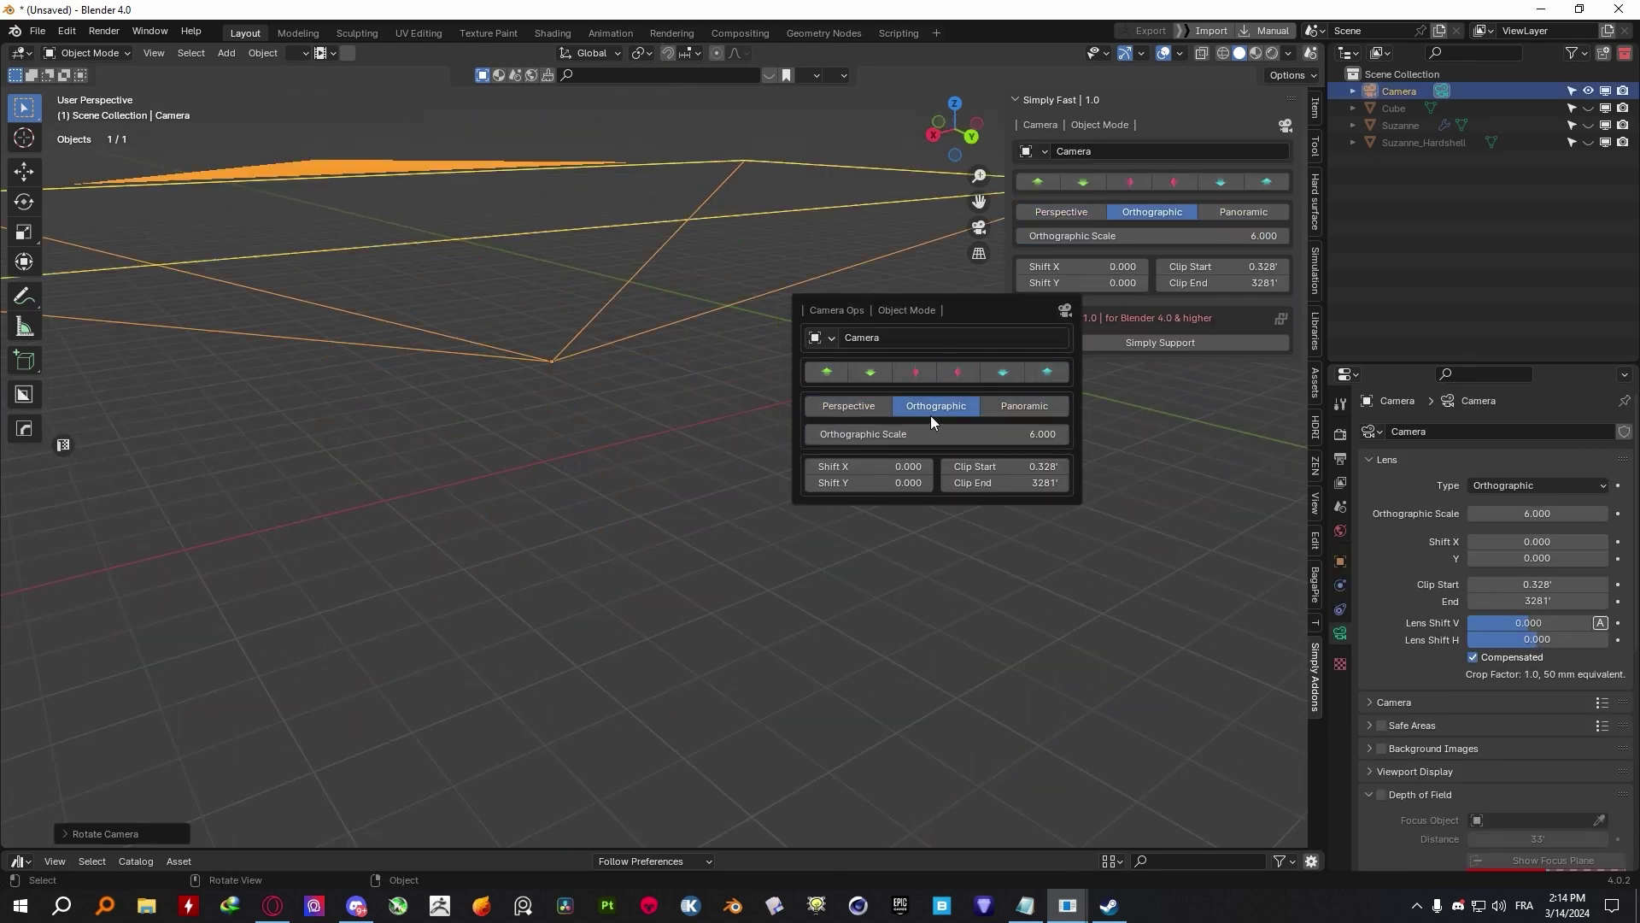
left_click(848, 406)
left_click(900, 379)
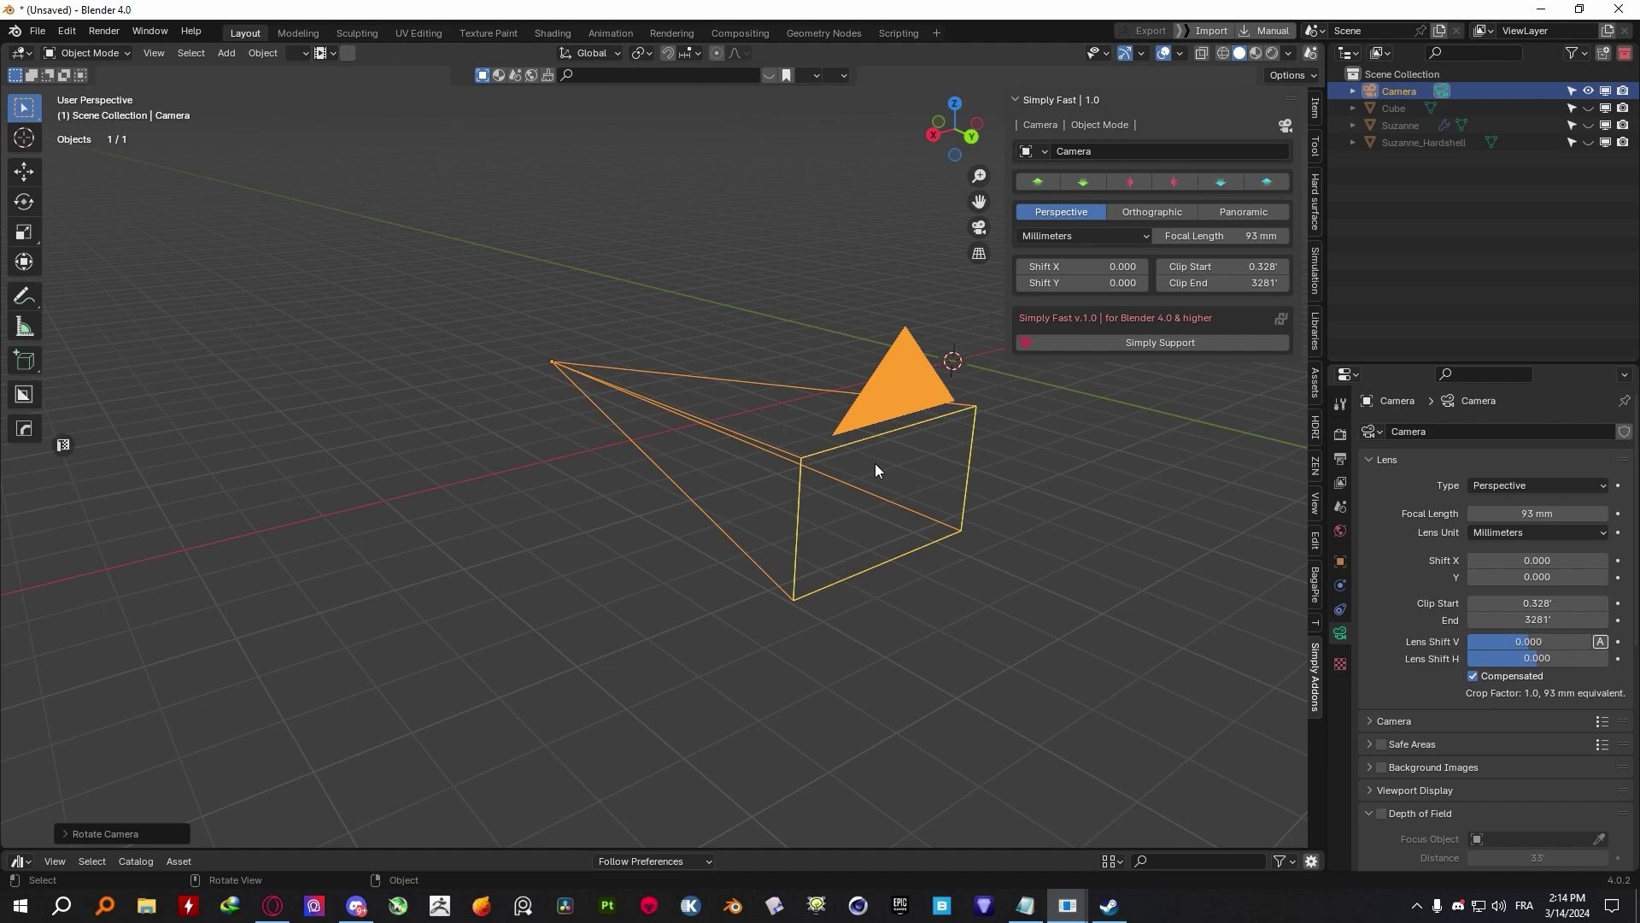
key("alt+w")
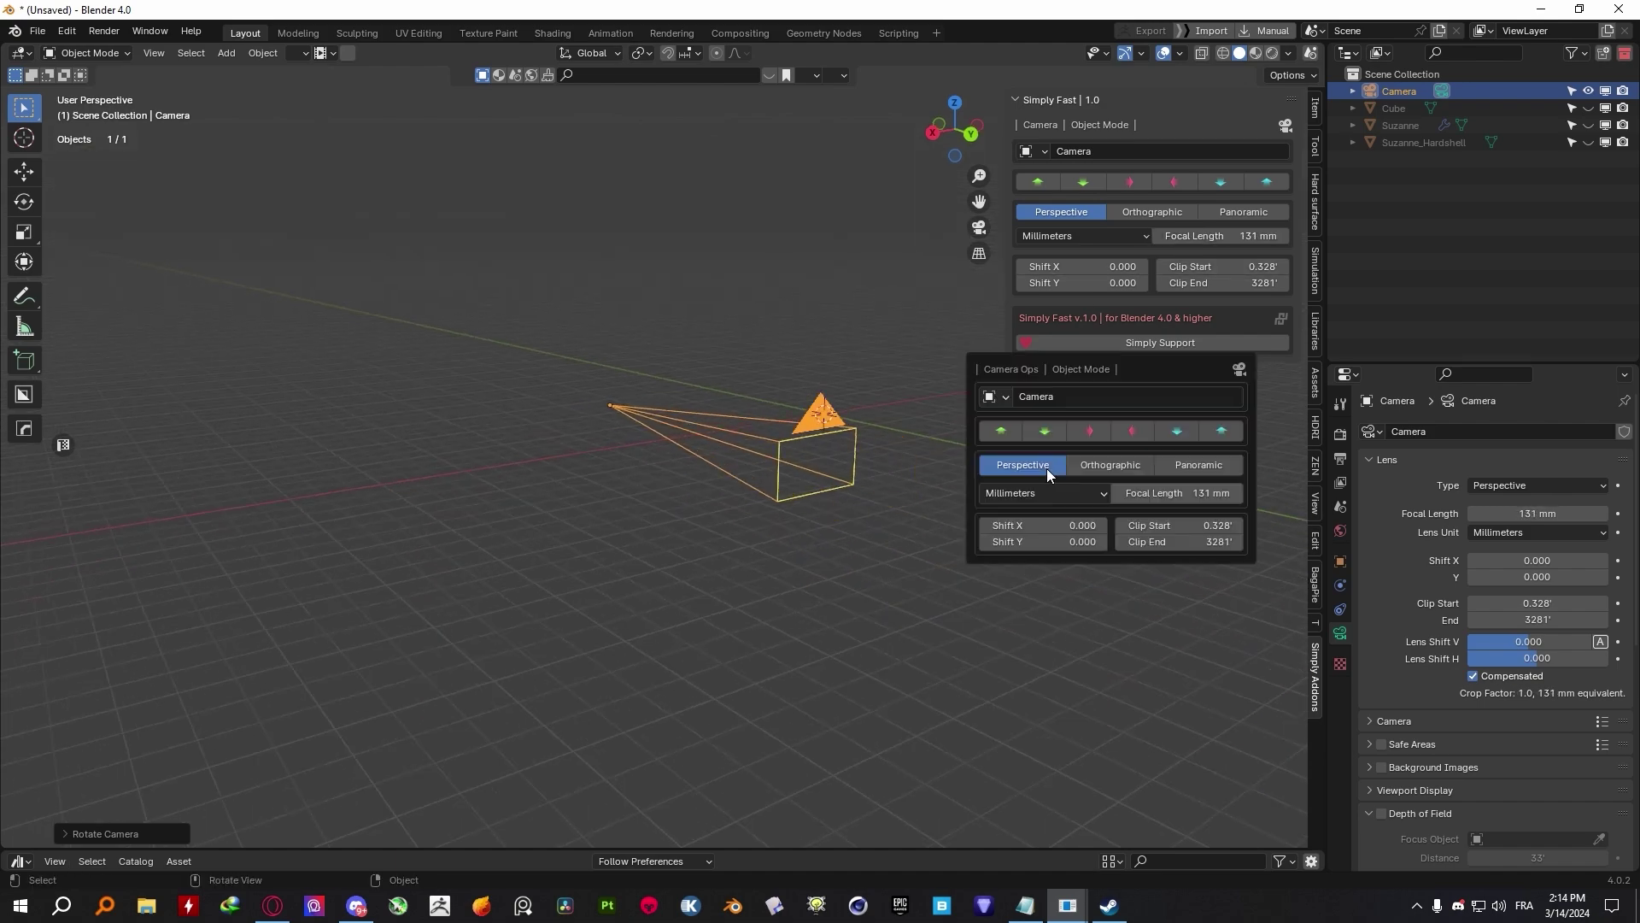
Apply FAST Carbon Fiber to Suzanne with Coat 0 and a red Color1.
middle_click_drag(1048, 468, 1028, 414)
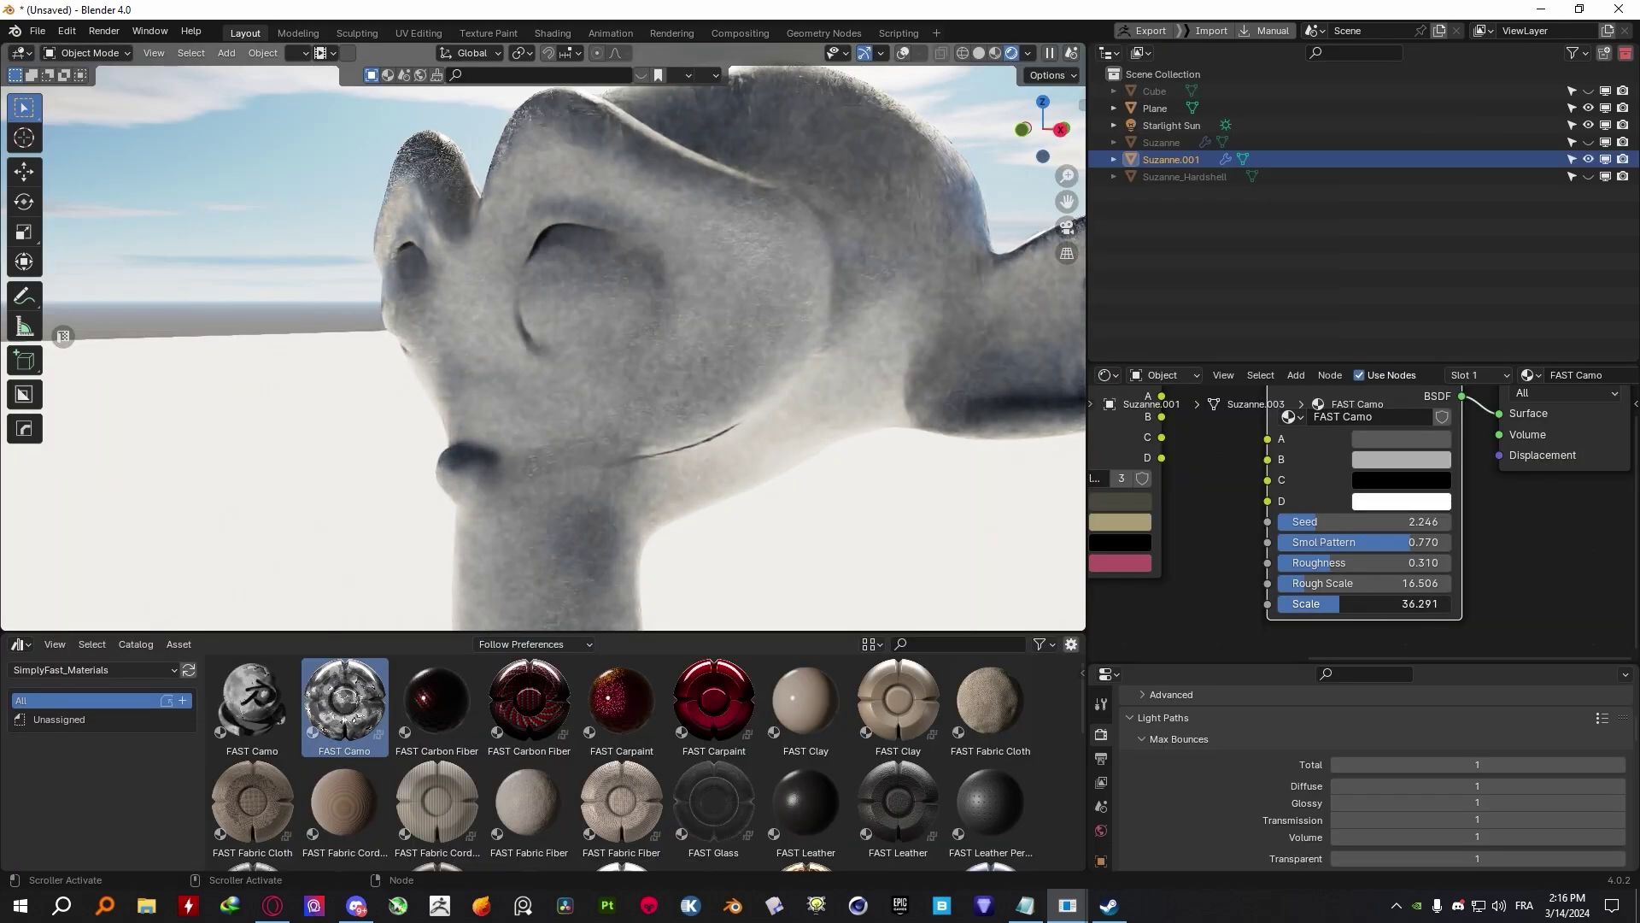
left_click_drag(529, 700, 598, 342)
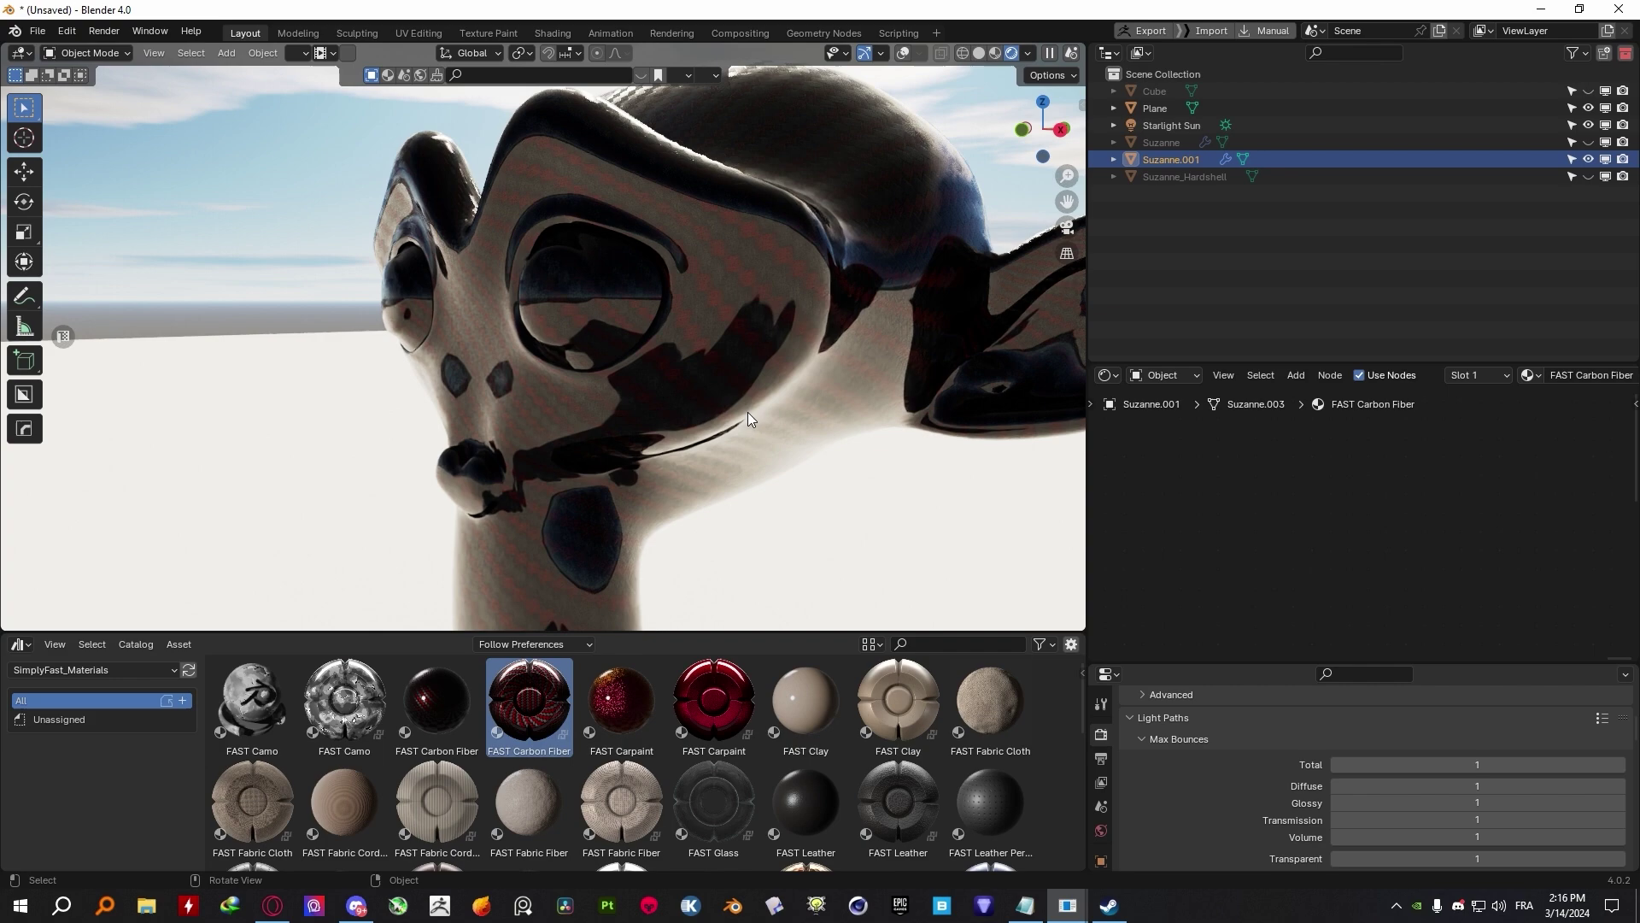
scroll(1313, 471, "up", 3)
left_click_drag(1367, 556, 1457, 601)
left_click(1404, 511)
Try FAST Neo Chrome and Paint Matte on Suzanne, finishing with FAST Metal Gun.
scroll(1413, 322, "up", 5)
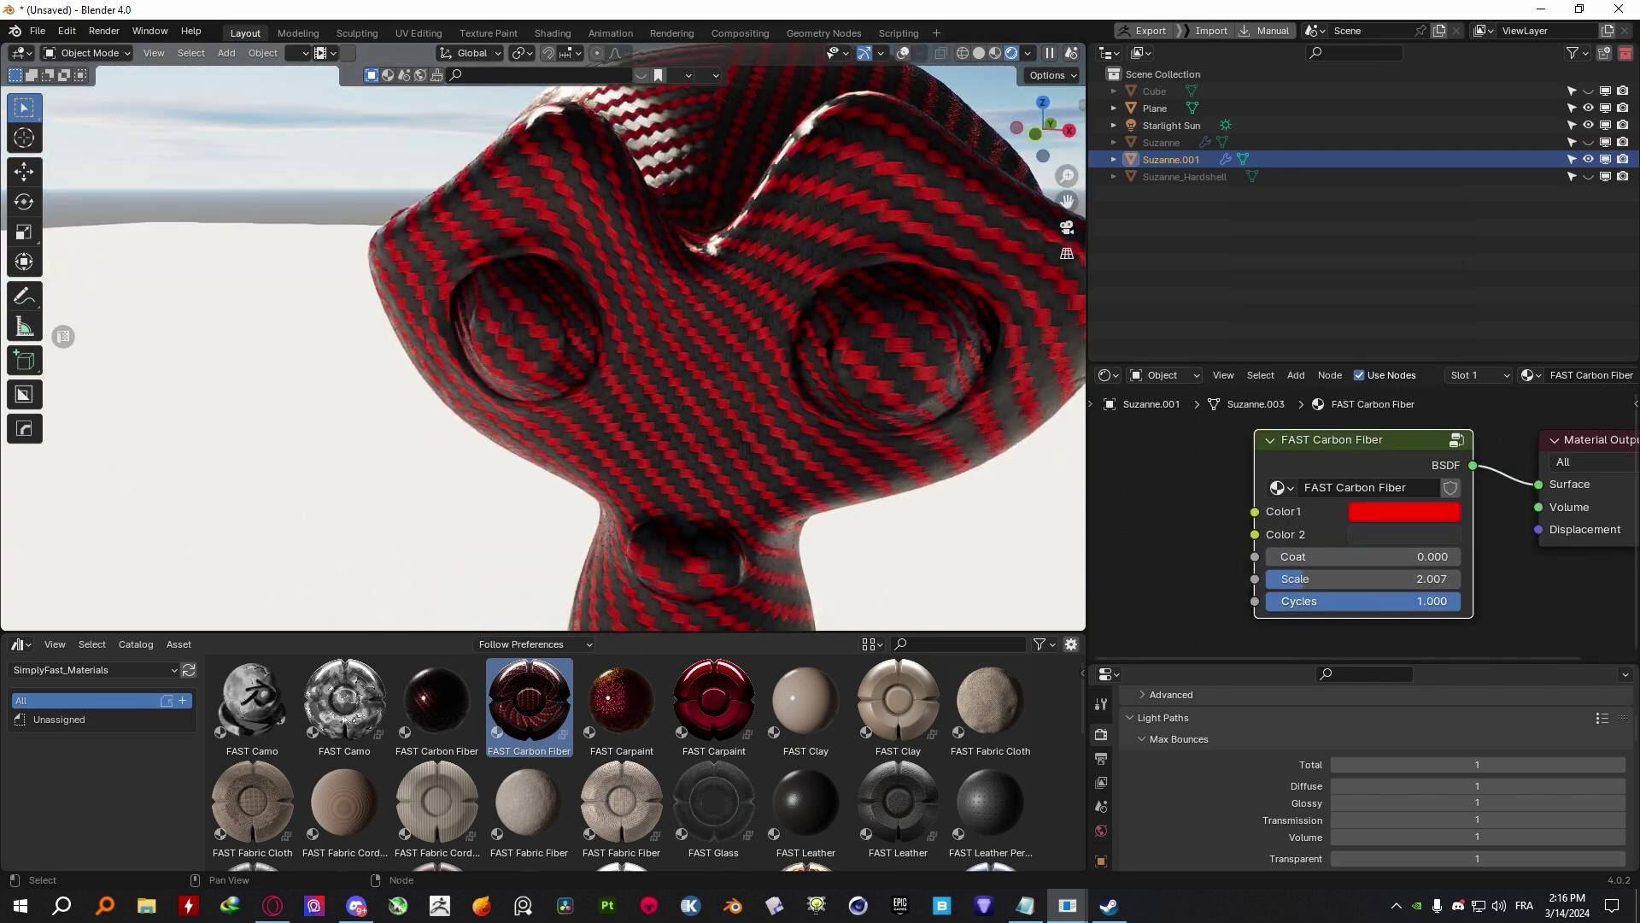
scroll(772, 356, "down", 5)
scroll(628, 327, "up", 5)
scroll(766, 361, "down", 5)
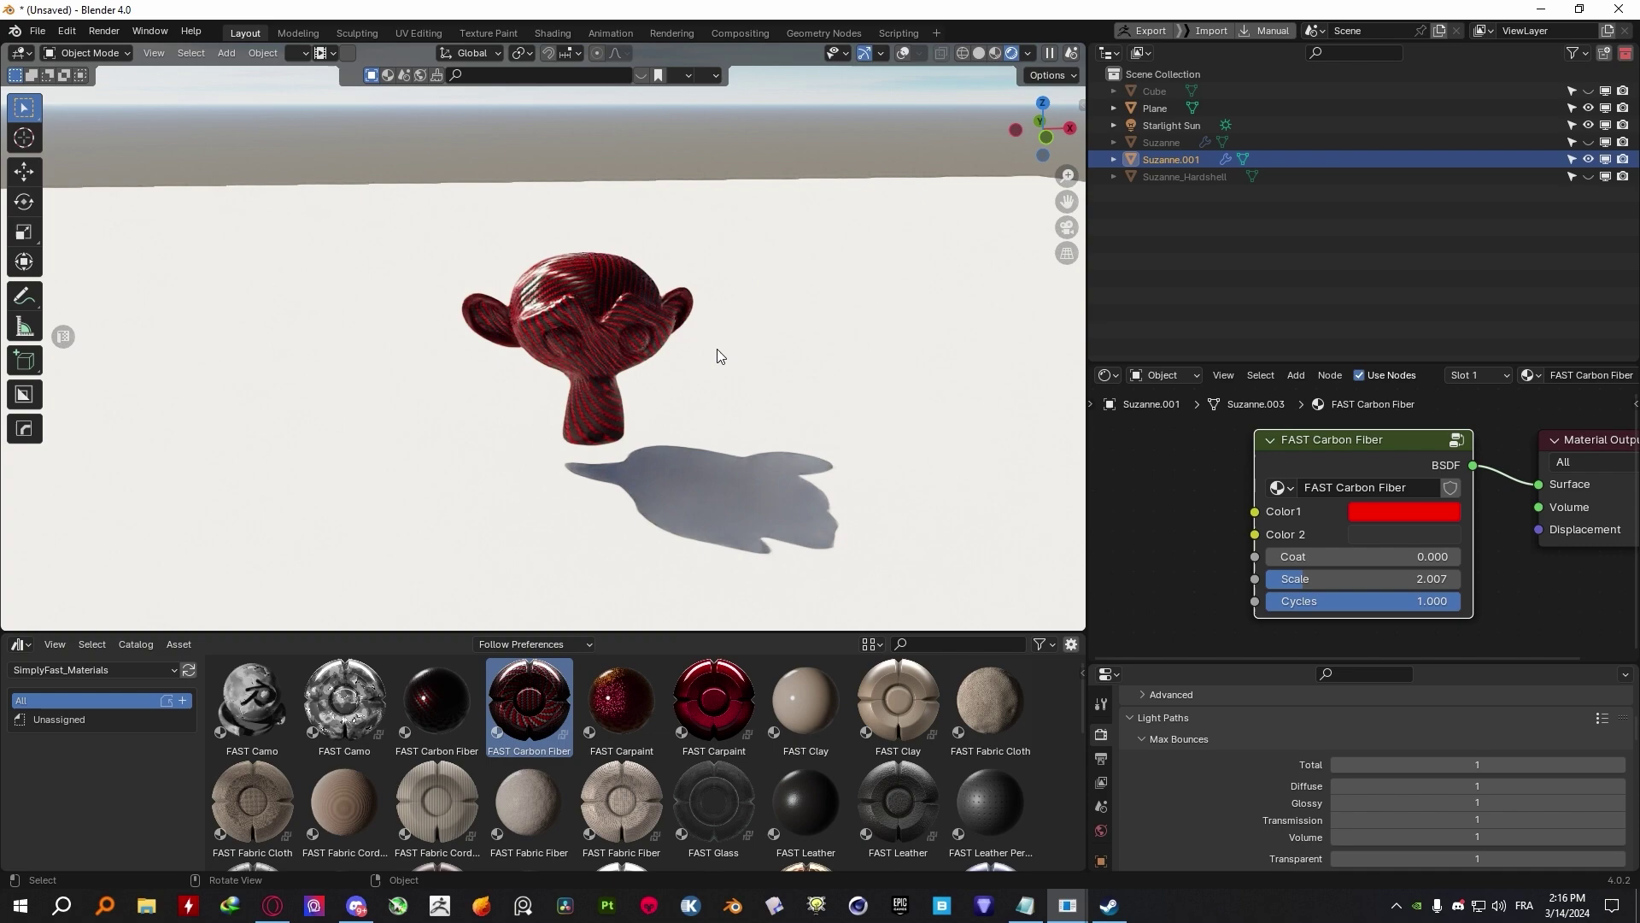
scroll(588, 822, "down", 1)
scroll(588, 822, "down", 1)
mouse_move(714, 807)
left_mouse_down()
mouse_move(658, 457)
mouse_move(598, 359)
left_mouse_up()
middle_click_drag(598, 359, 666, 350)
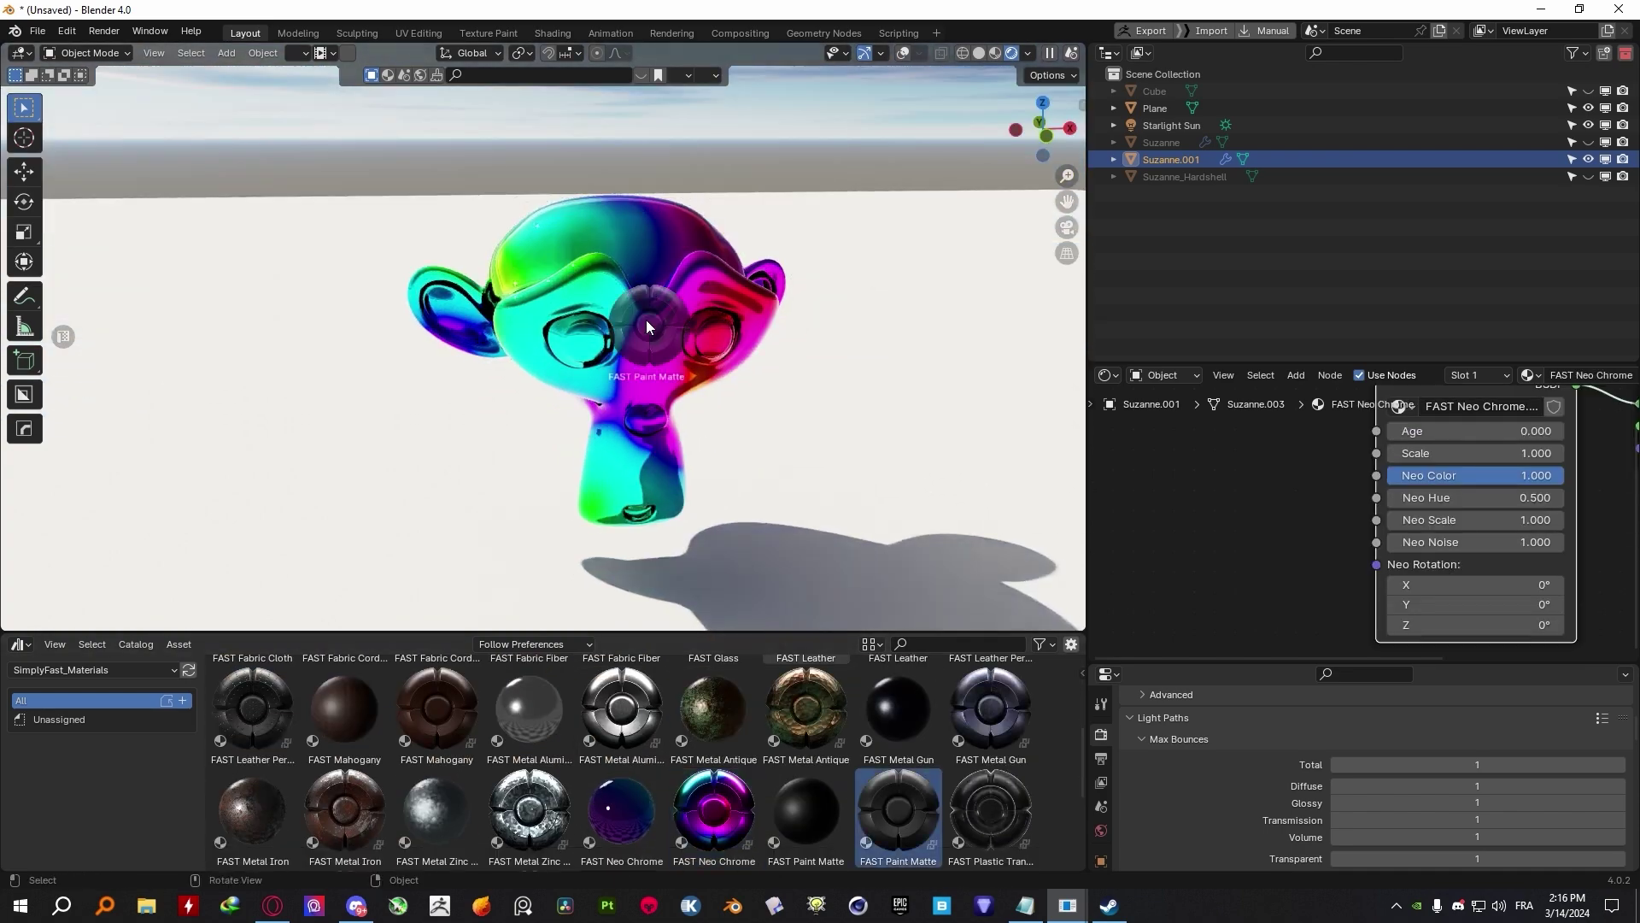
scroll(667, 350, "up", 3)
left_click(898, 808)
left_click(984, 799)
middle_click_drag(547, 376, 637, 376)
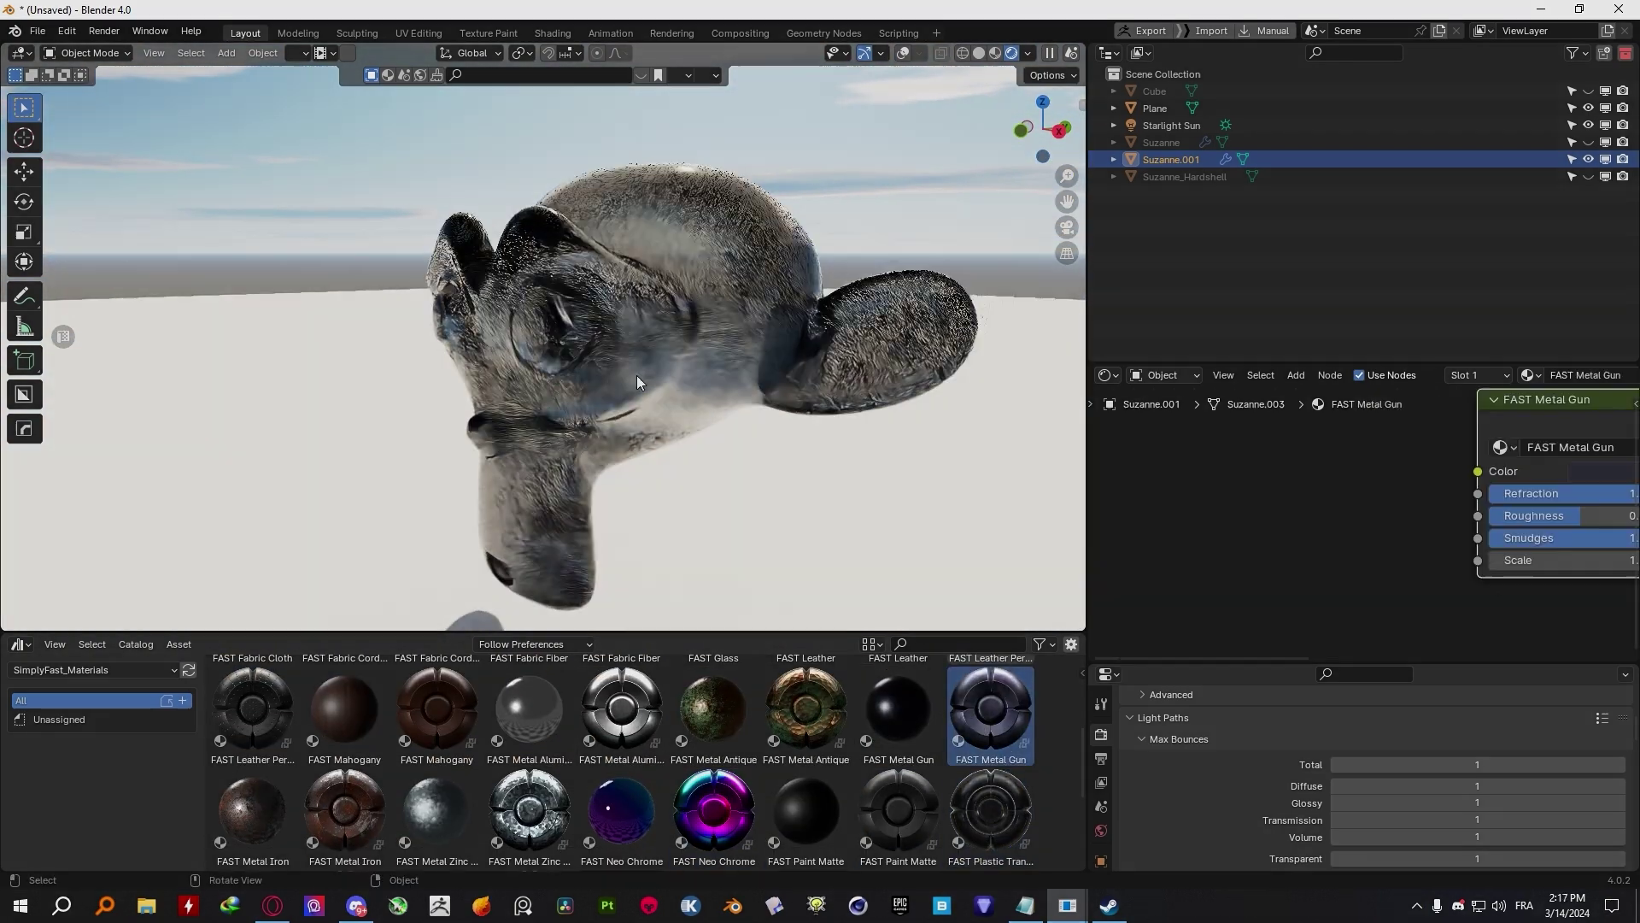